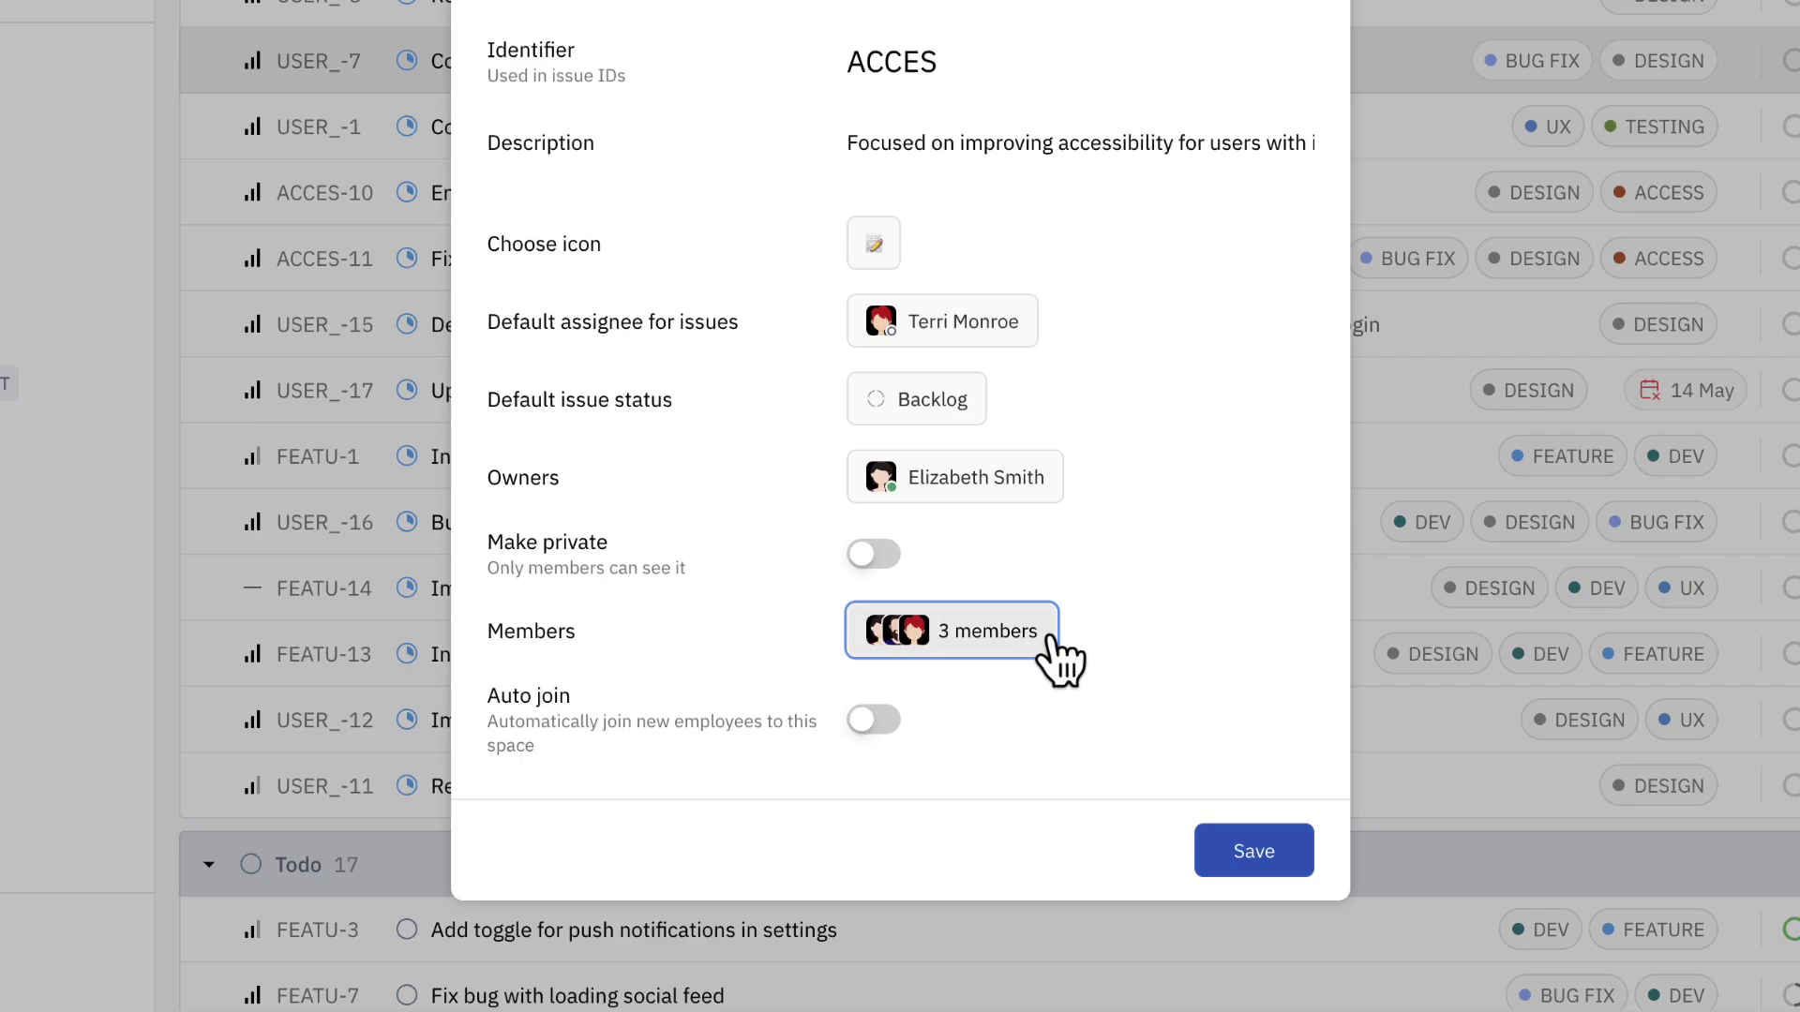
Review the Accessibility project's three members and check its default assignee.
{"action": "left_click", "coordinate": [1003, 745]}
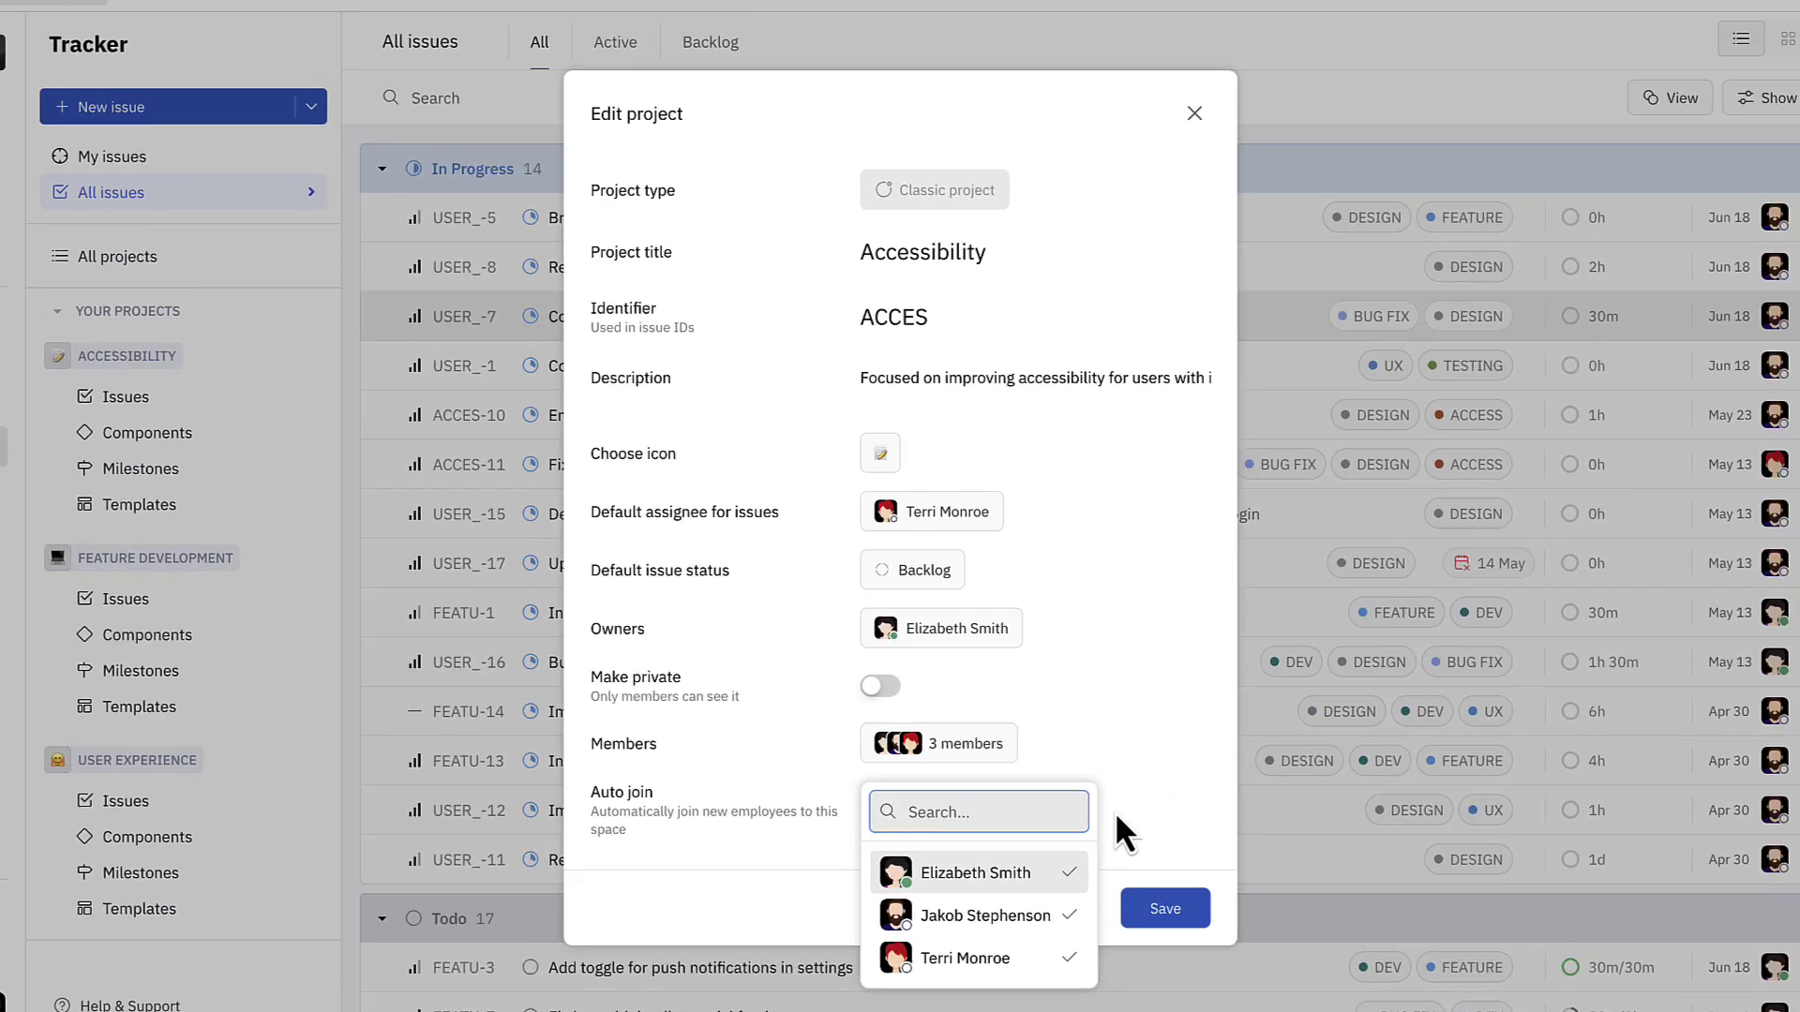
{"action": "left_click", "coordinate": [1215, 529]}
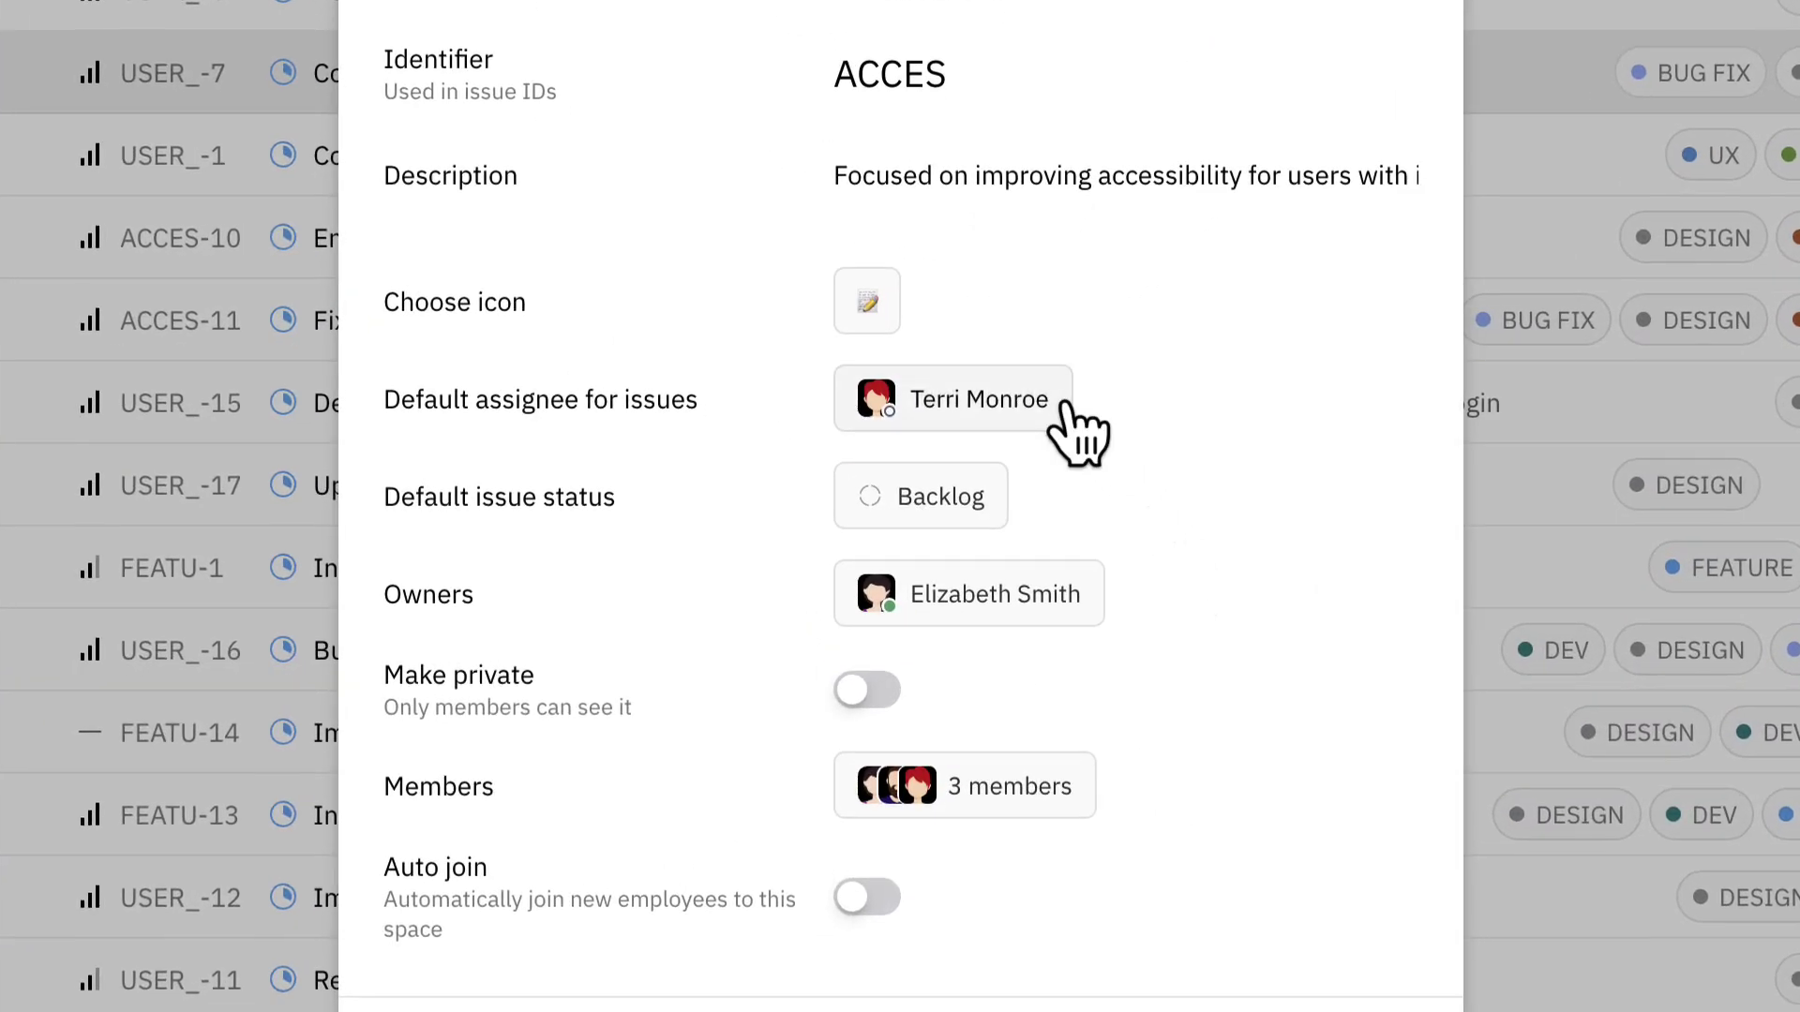
{"action": "left_click", "coordinate": [1066, 403]}
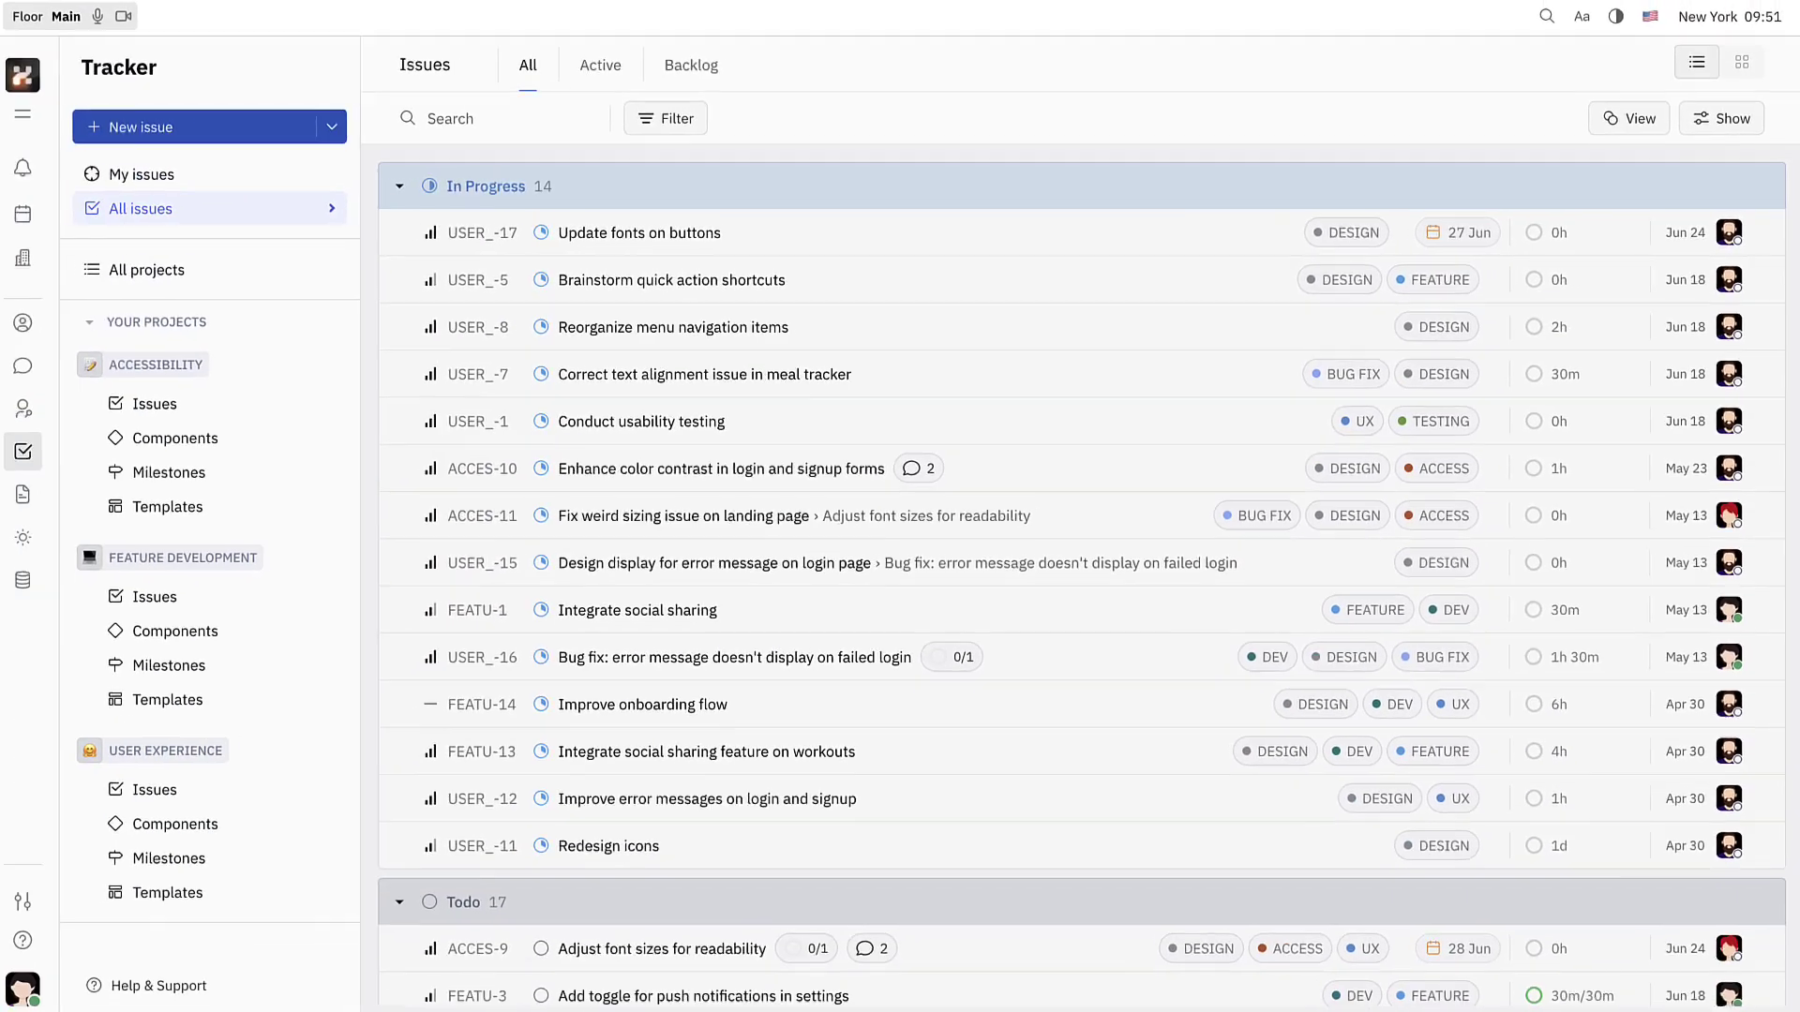
Collapse the 14-issue In Progress group so the 17 Todo issues show.
{"action": "left_click", "coordinate": [1067, 186]}
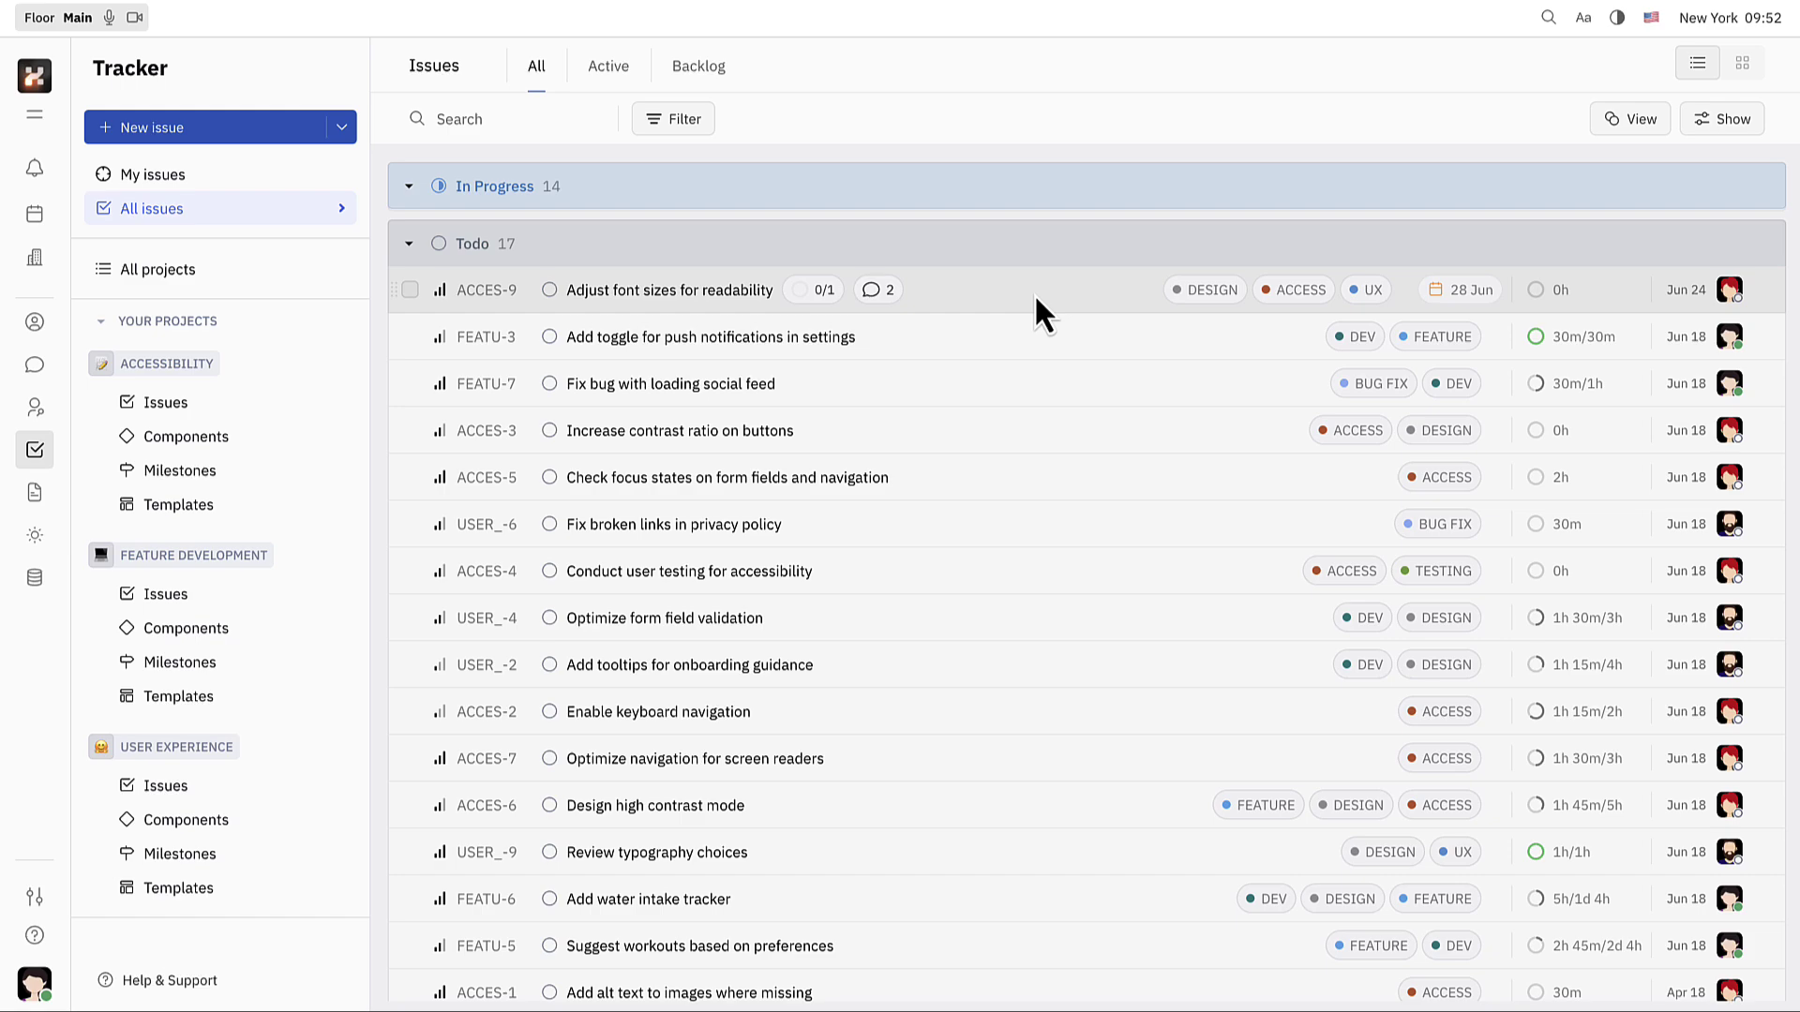
{"action": "left_click", "coordinate": [1033, 295]}
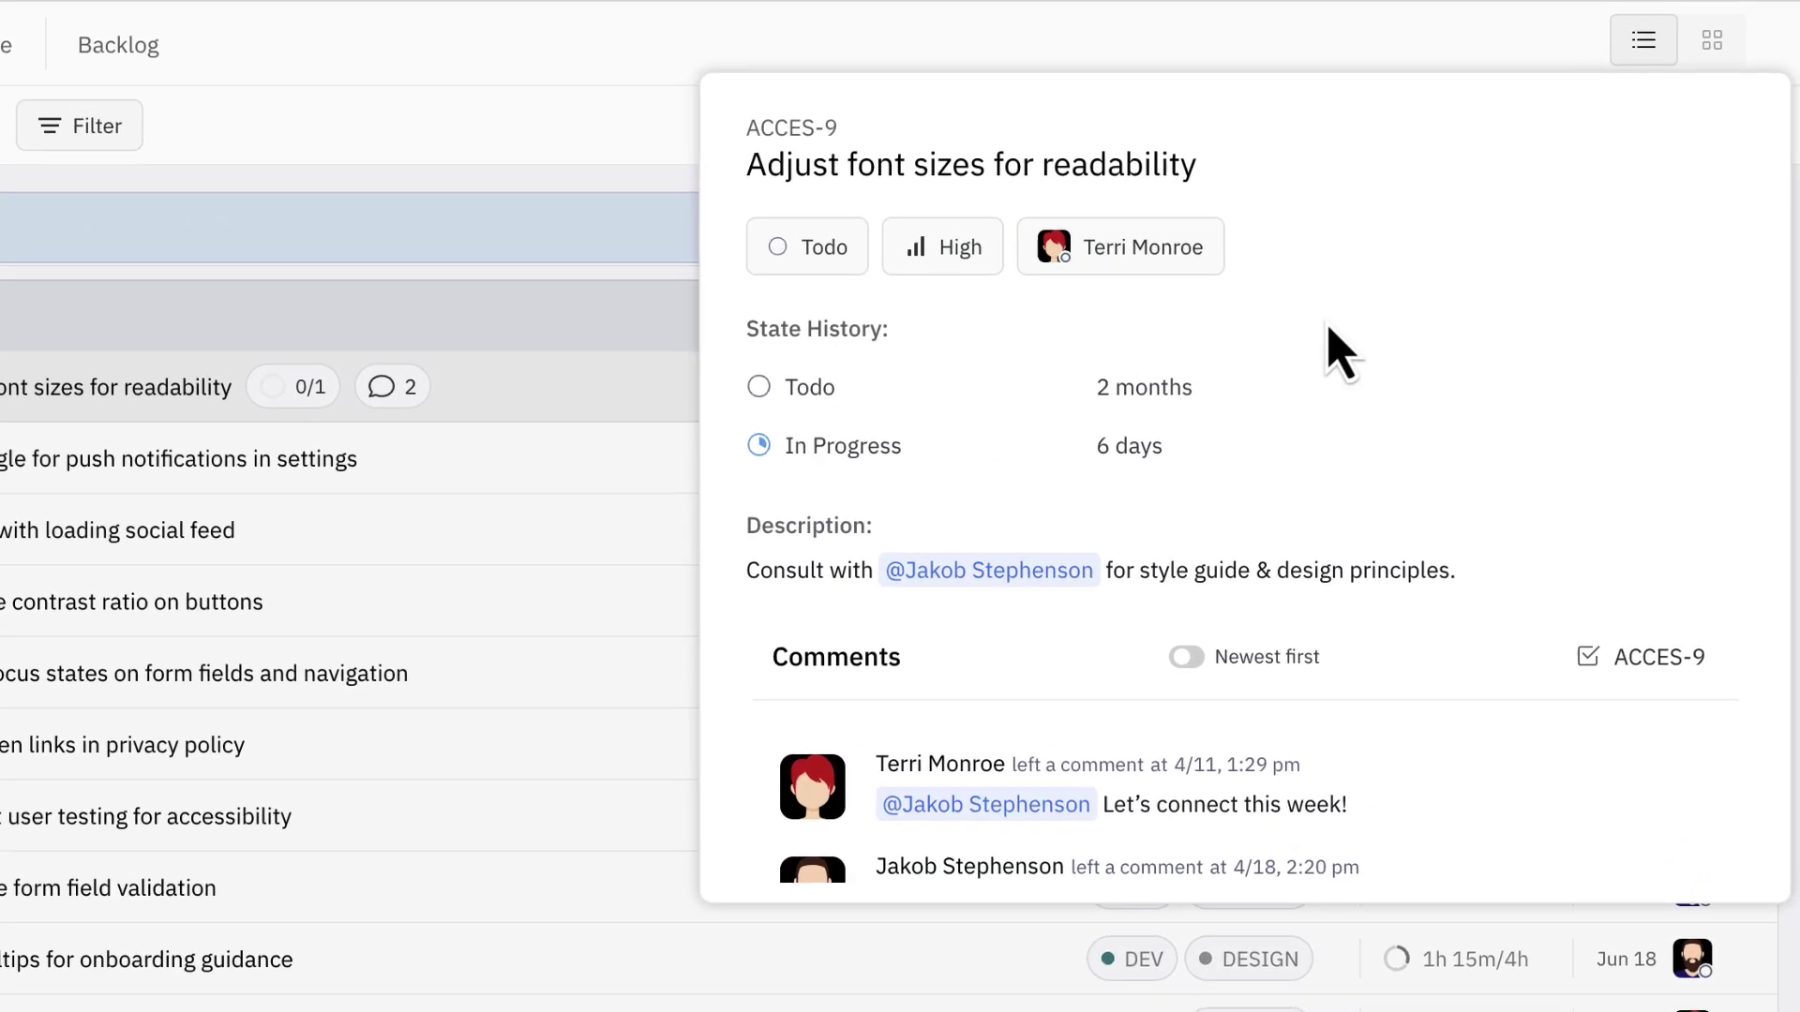
{"action": "scroll", "coordinate": [1518, 401], "scroll_direction": "down", "scroll_amount": 3}
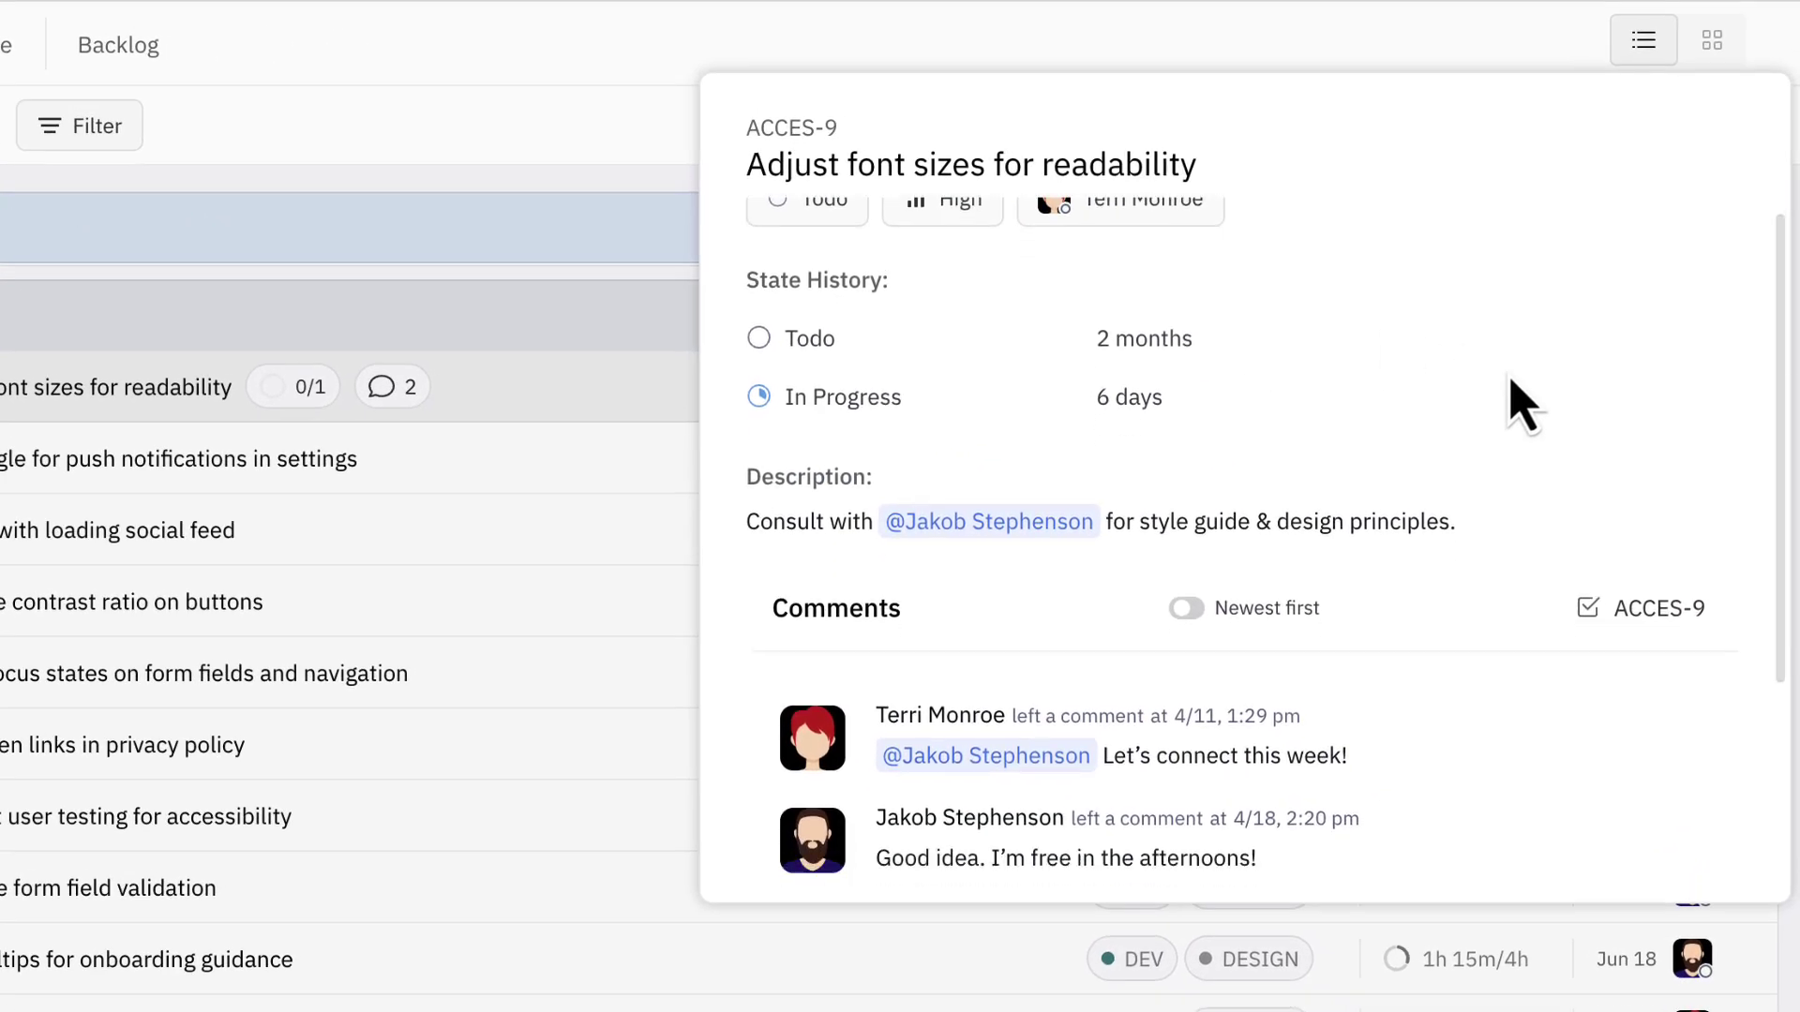
{"action": "scroll", "coordinate": [1518, 402], "scroll_direction": "up", "scroll_amount": 3}
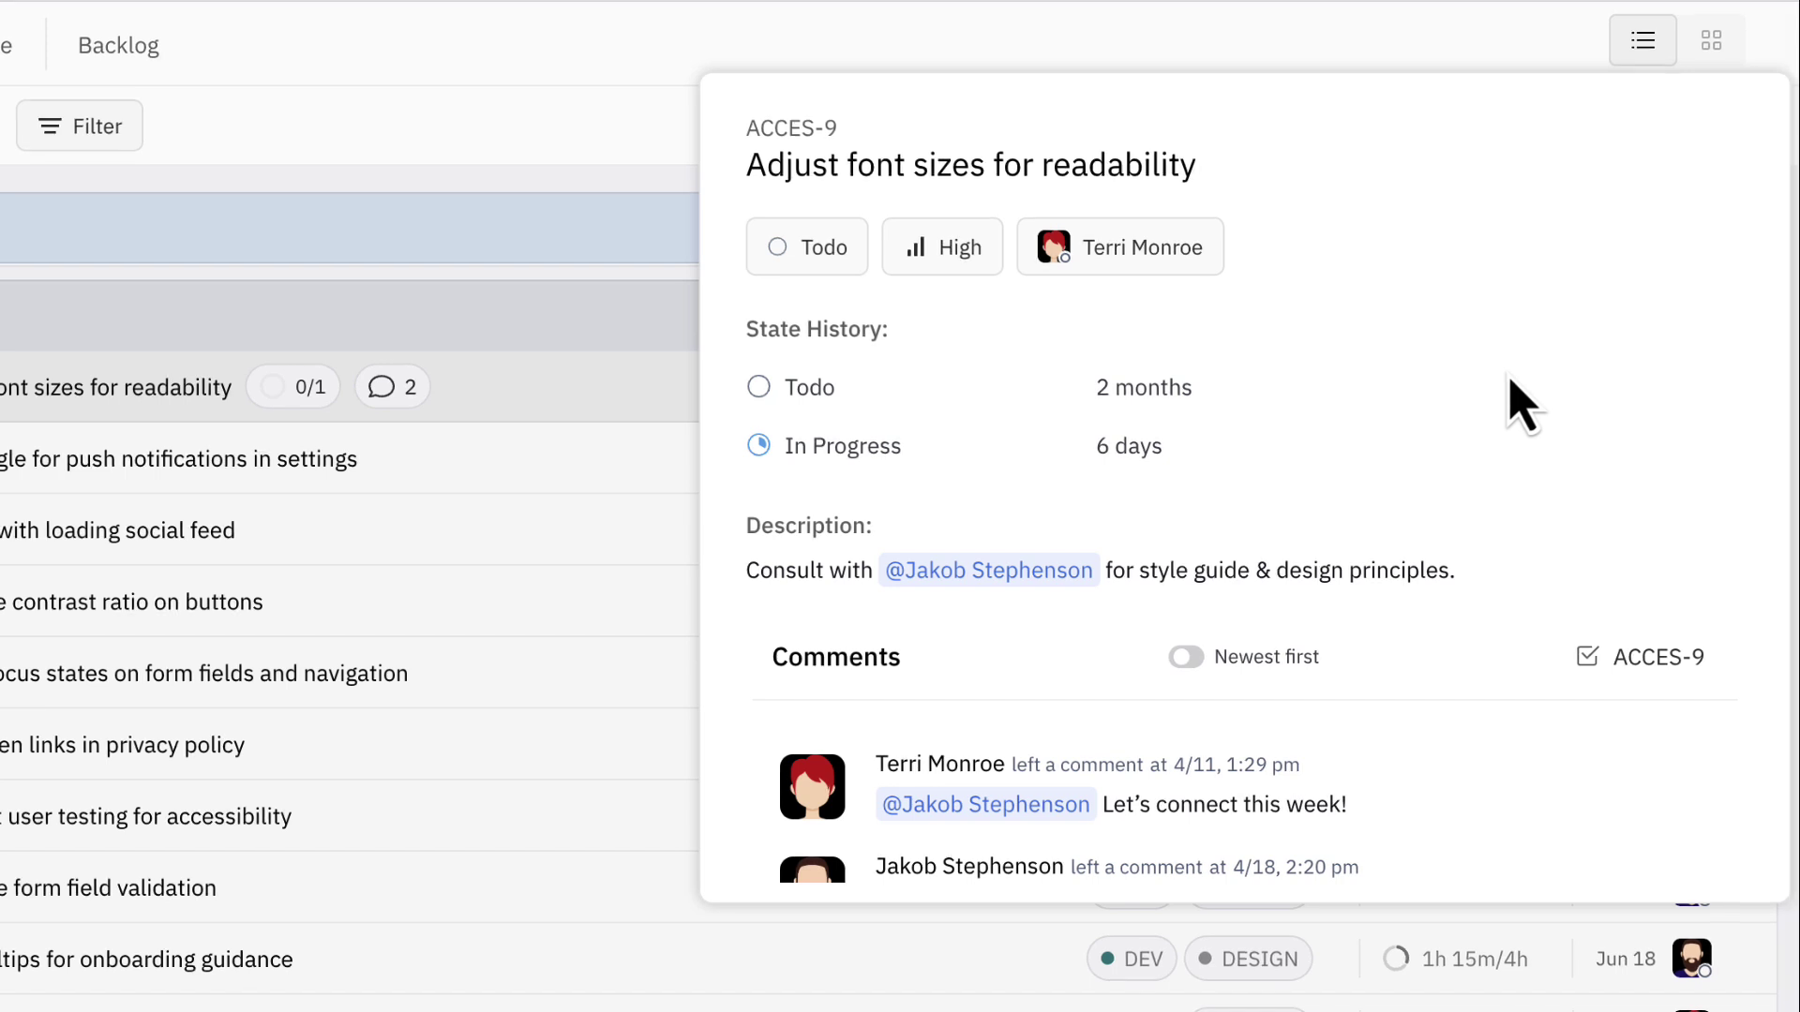
{"action": "key", "text": "Down"}
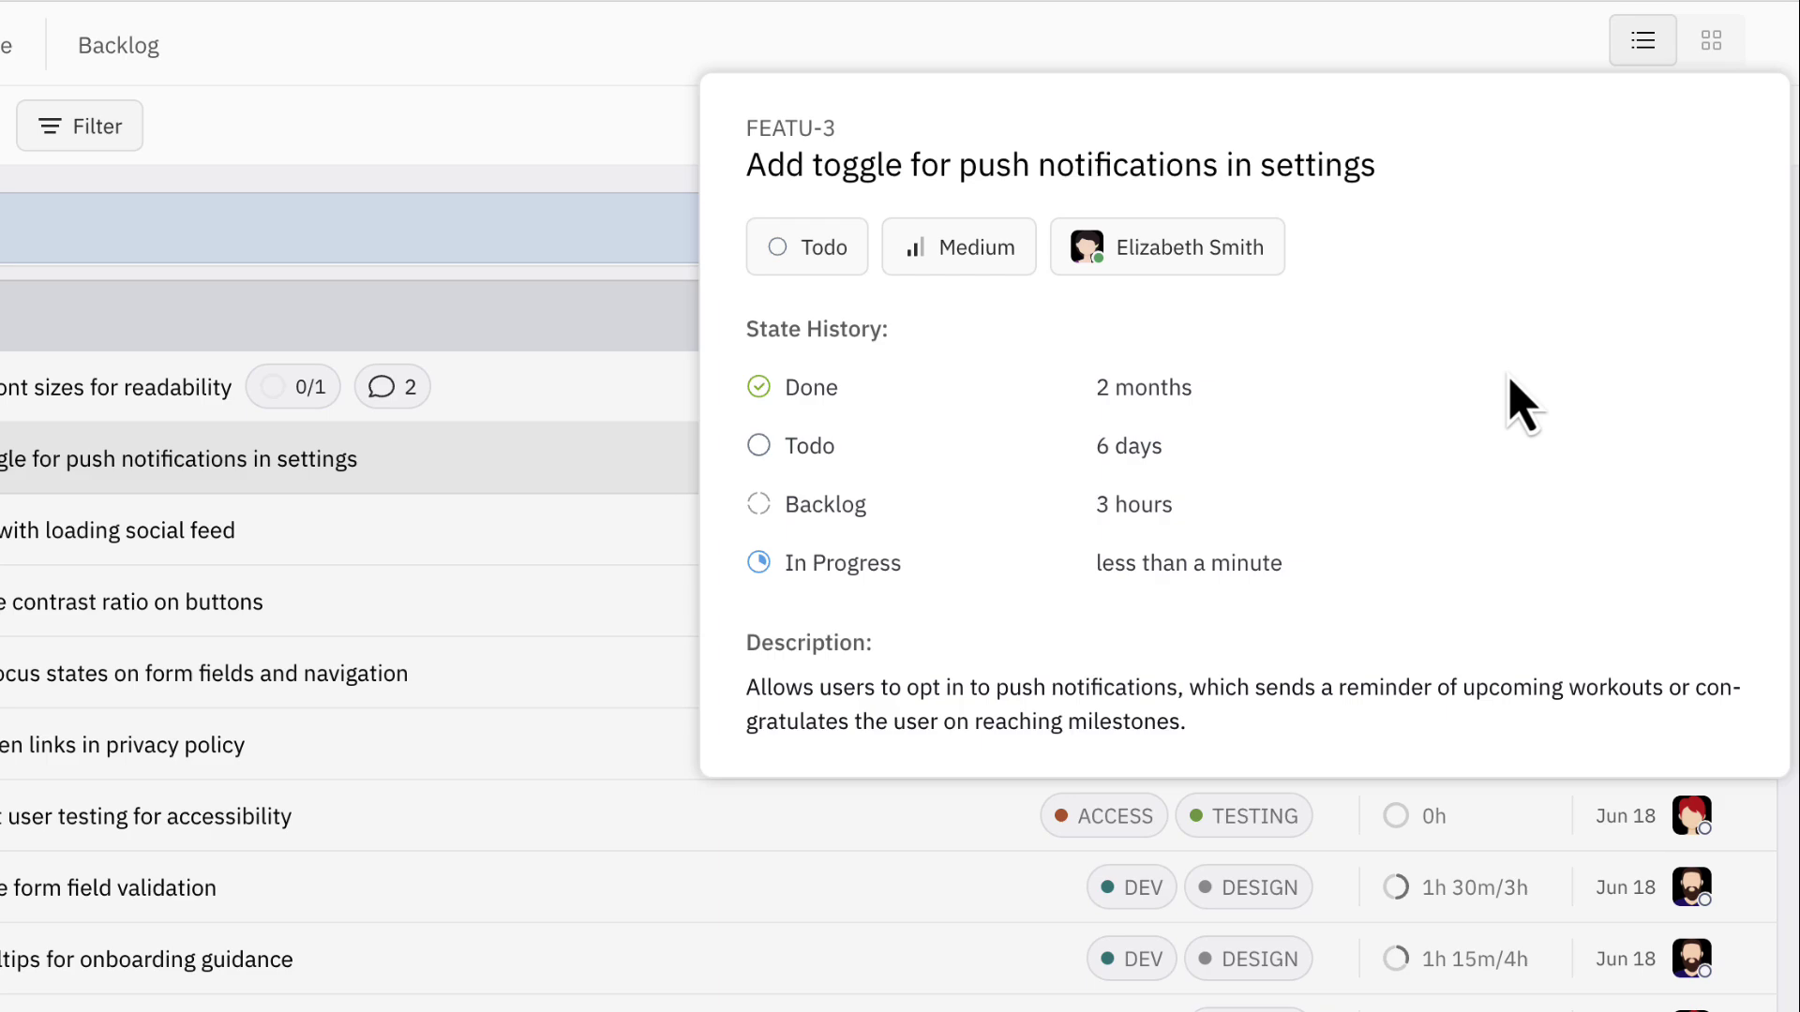
{"action": "key", "text": "Down"}
{"action": "key", "text": "Down"}
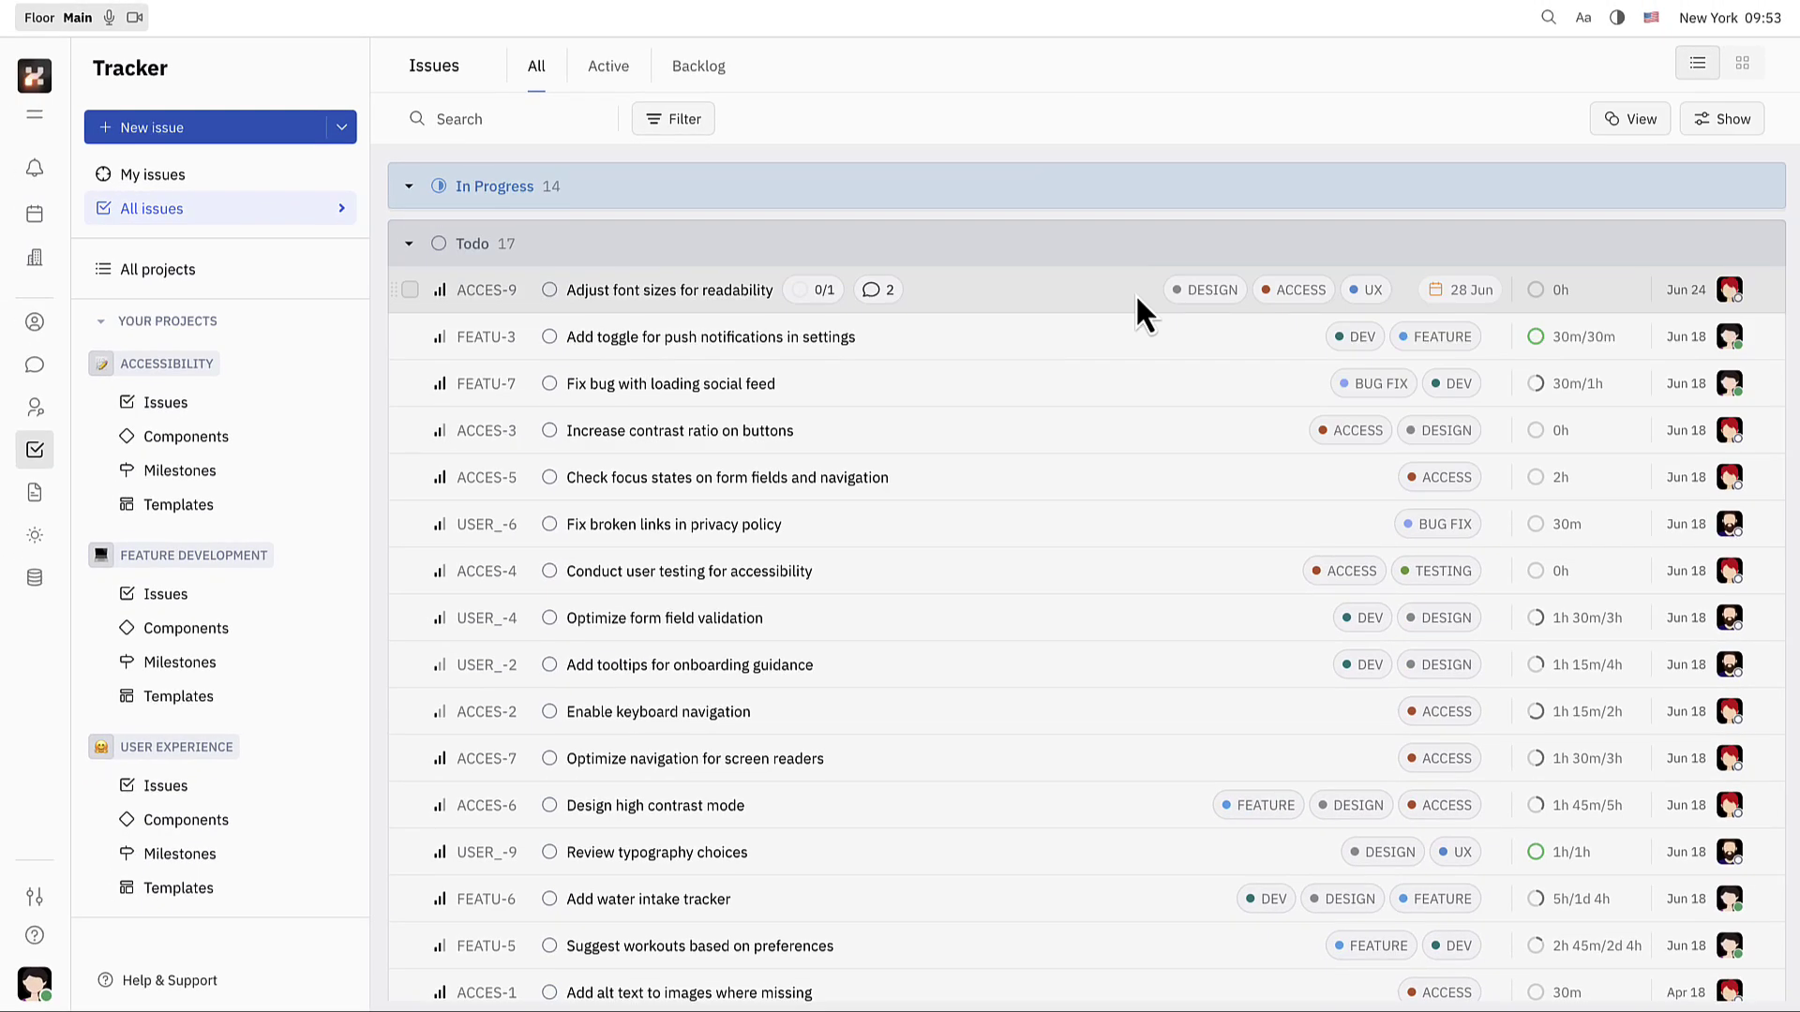
Look over the ACCES-9 'Adjust font sizes for readability' issue page and its actions menu.
{"action": "left_click", "coordinate": [729, 293]}
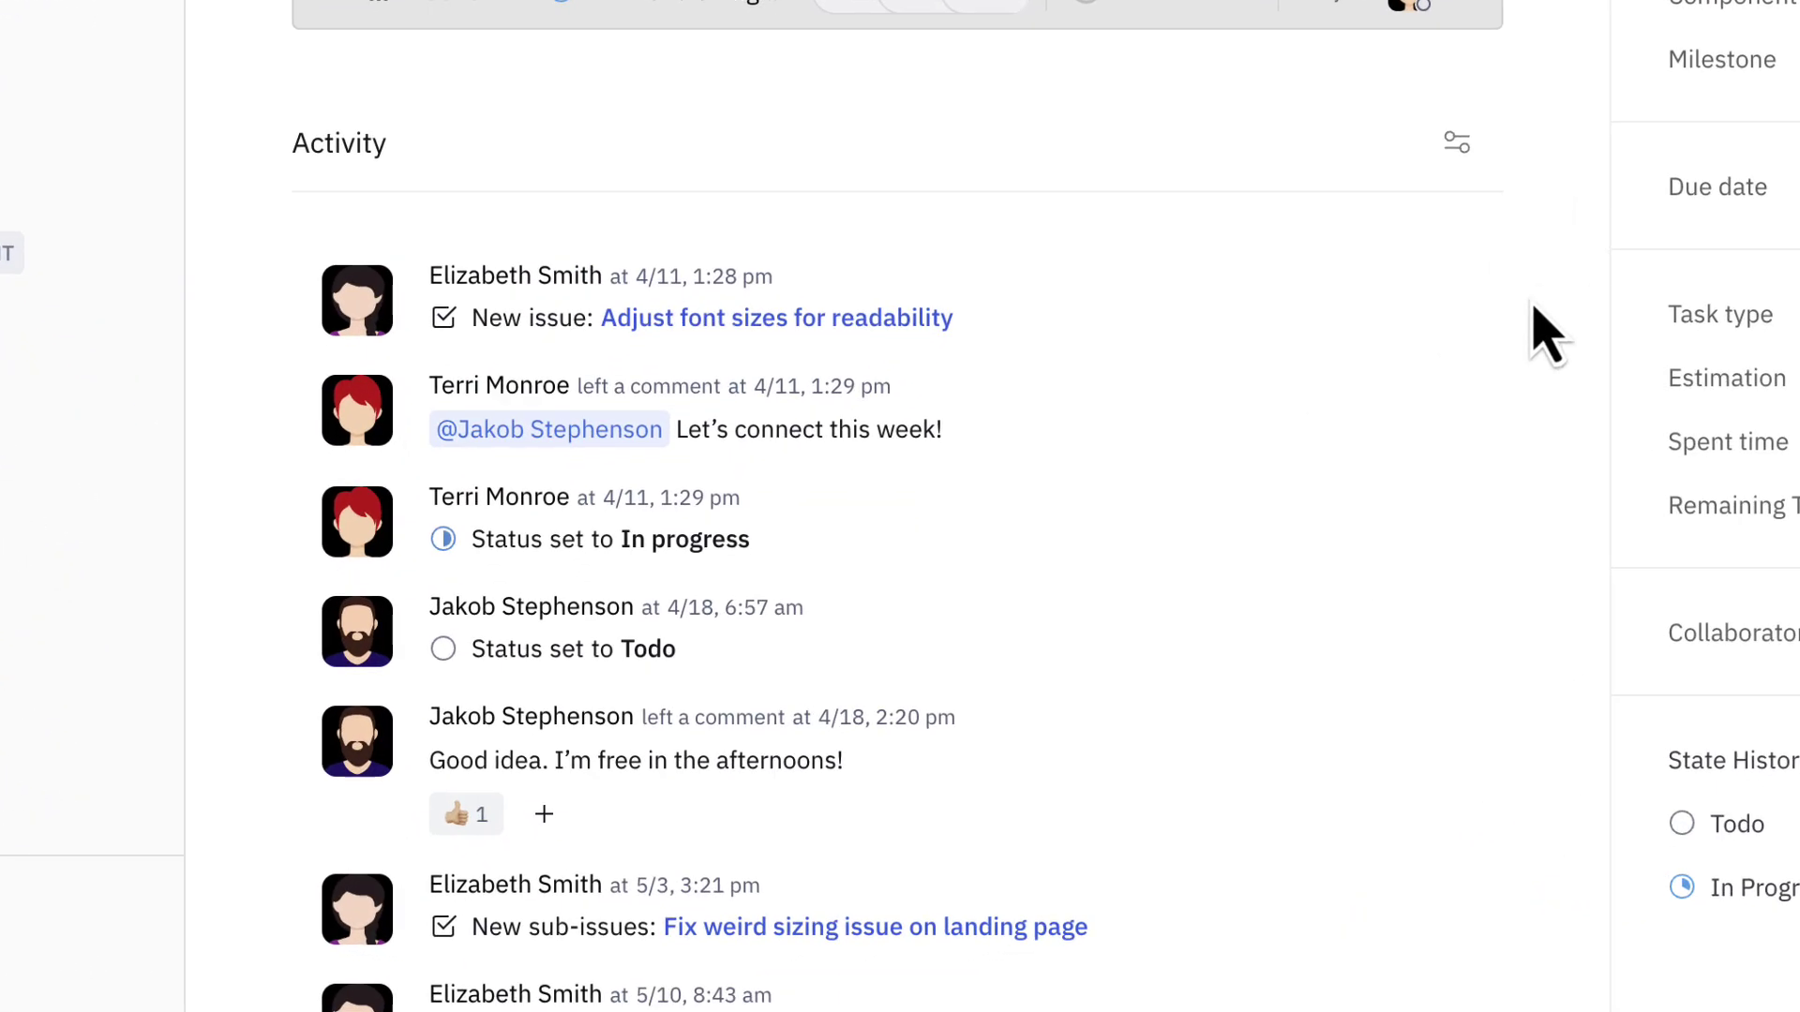
{"action": "scroll", "coordinate": [1542, 330], "scroll_direction": "down", "scroll_amount": 6}
{"action": "scroll", "coordinate": [1534, 309], "scroll_direction": "up", "scroll_amount": 5}
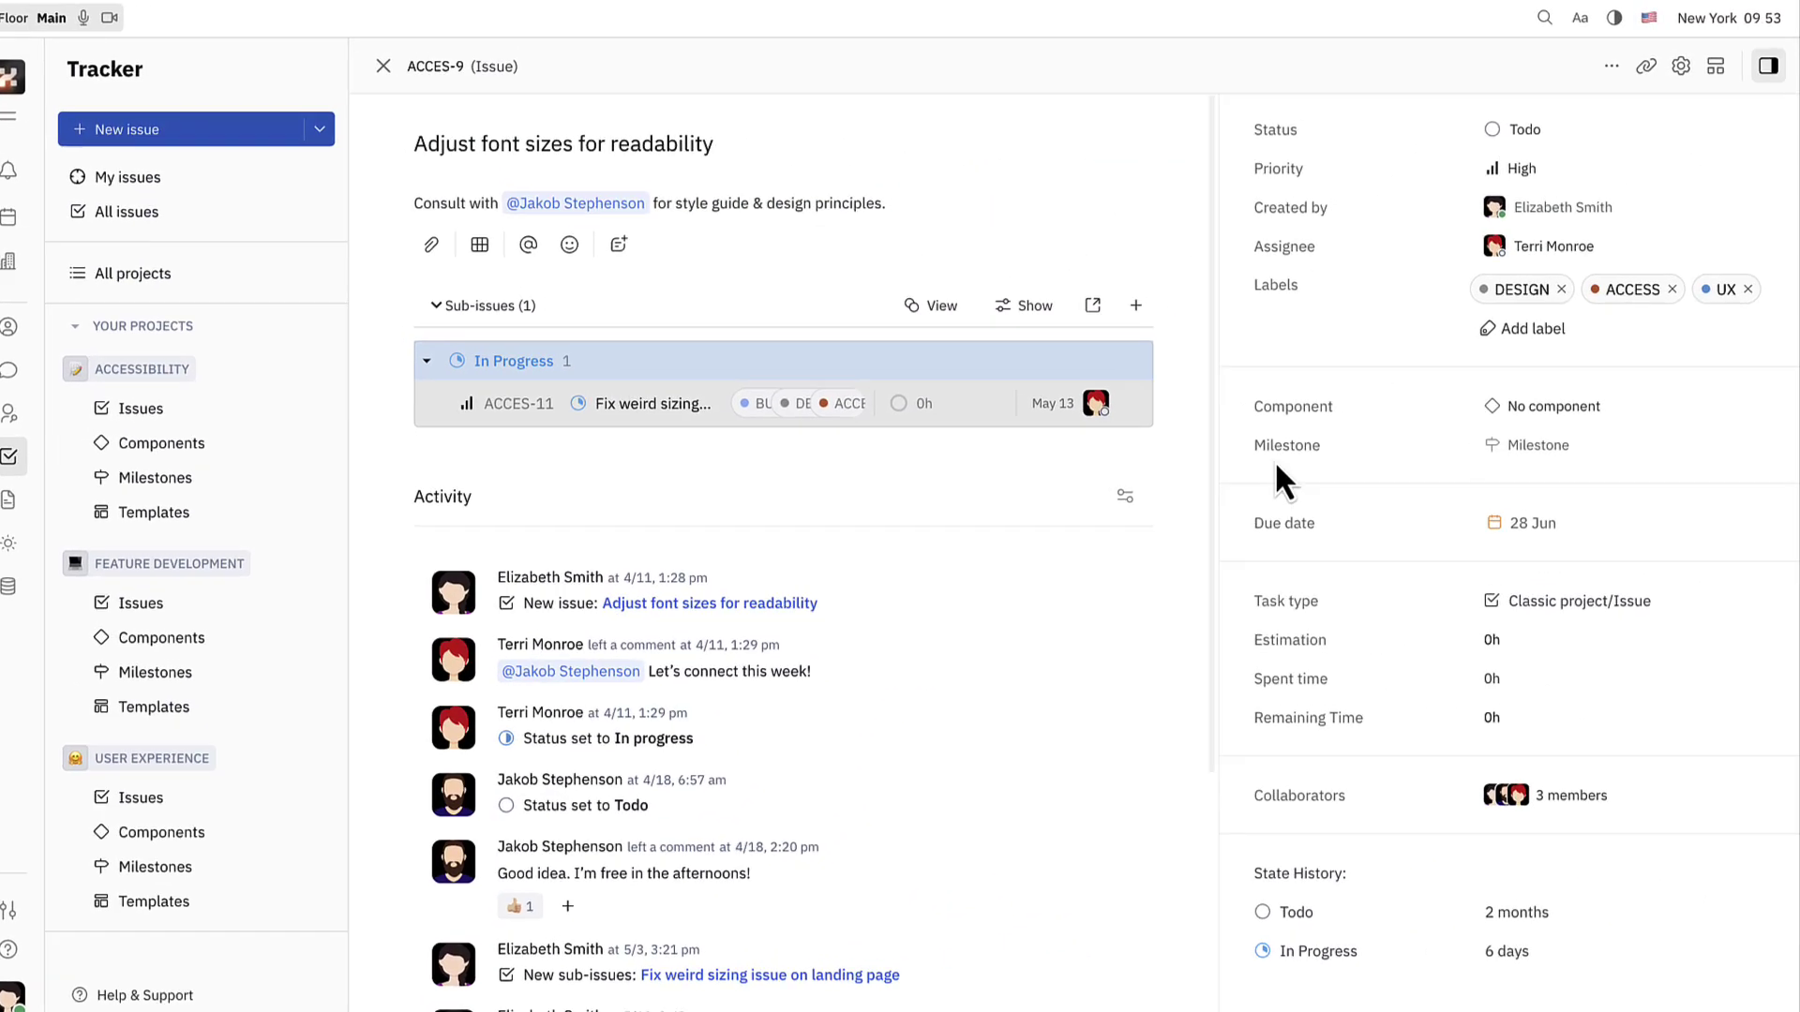
{"action": "left_click", "coordinate": [1614, 64]}
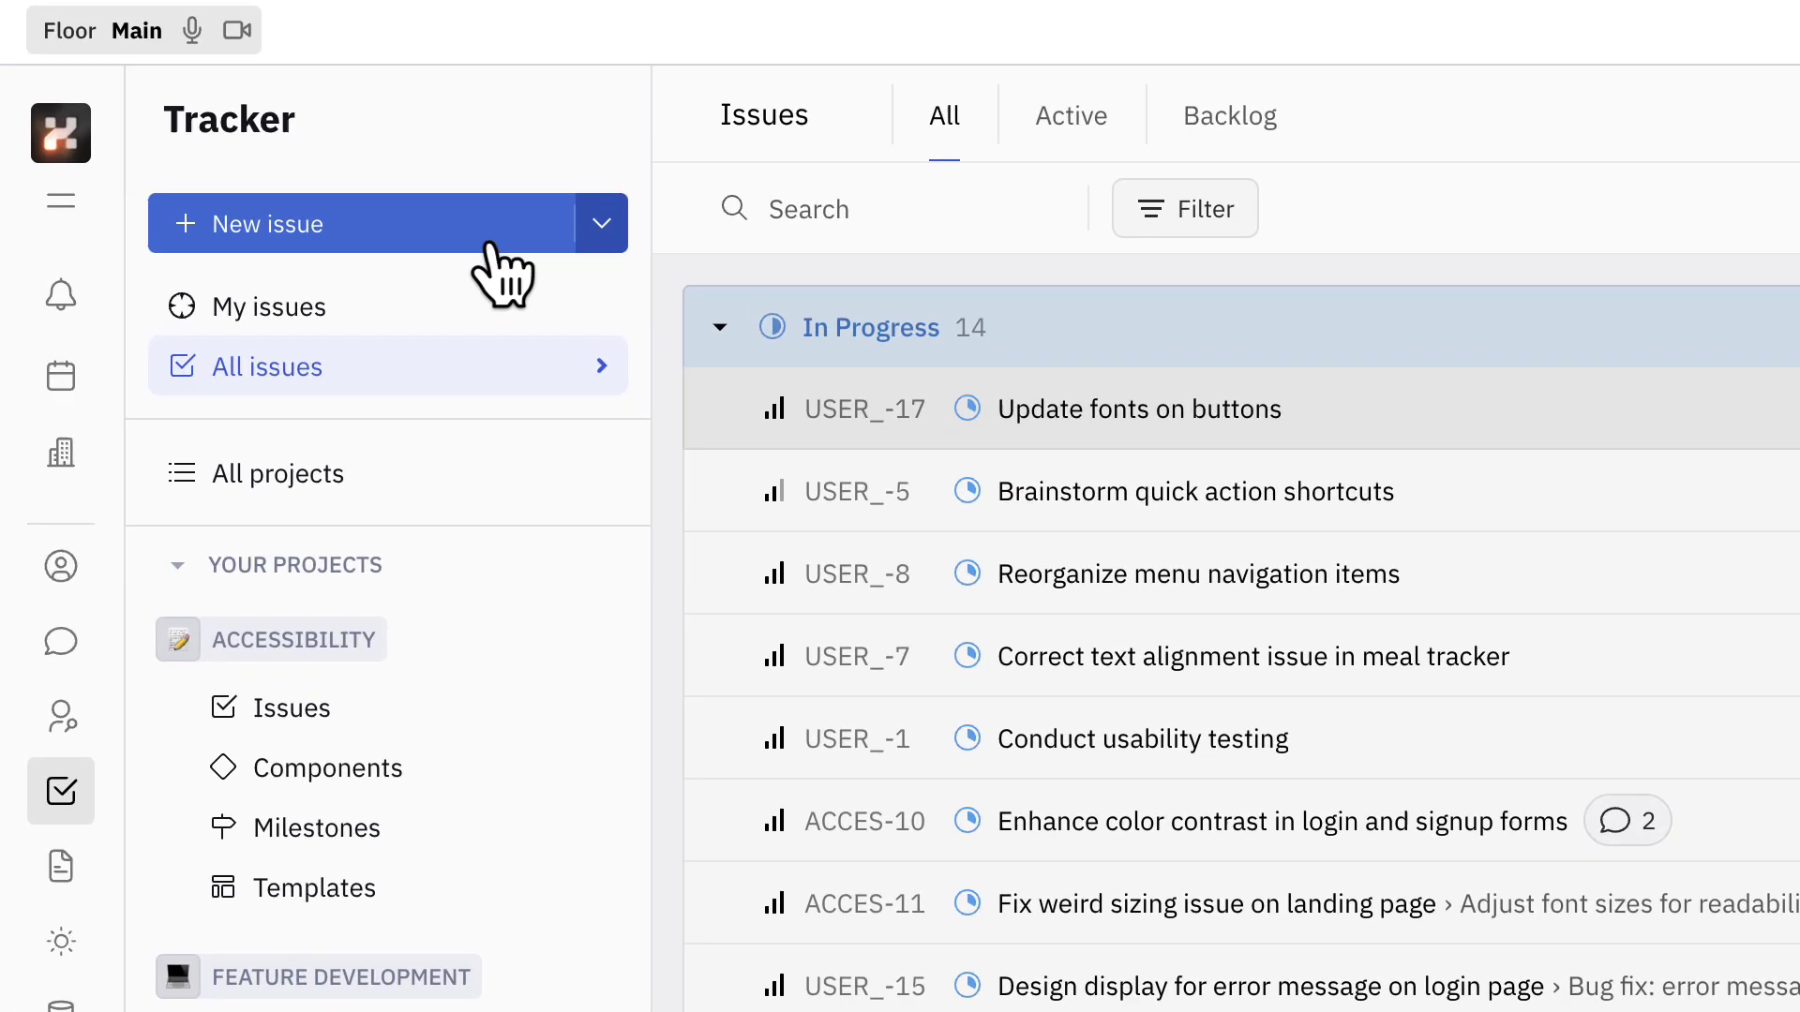
Start a new issue in the Feature Development project.
{"action": "left_click", "coordinate": [276, 139]}
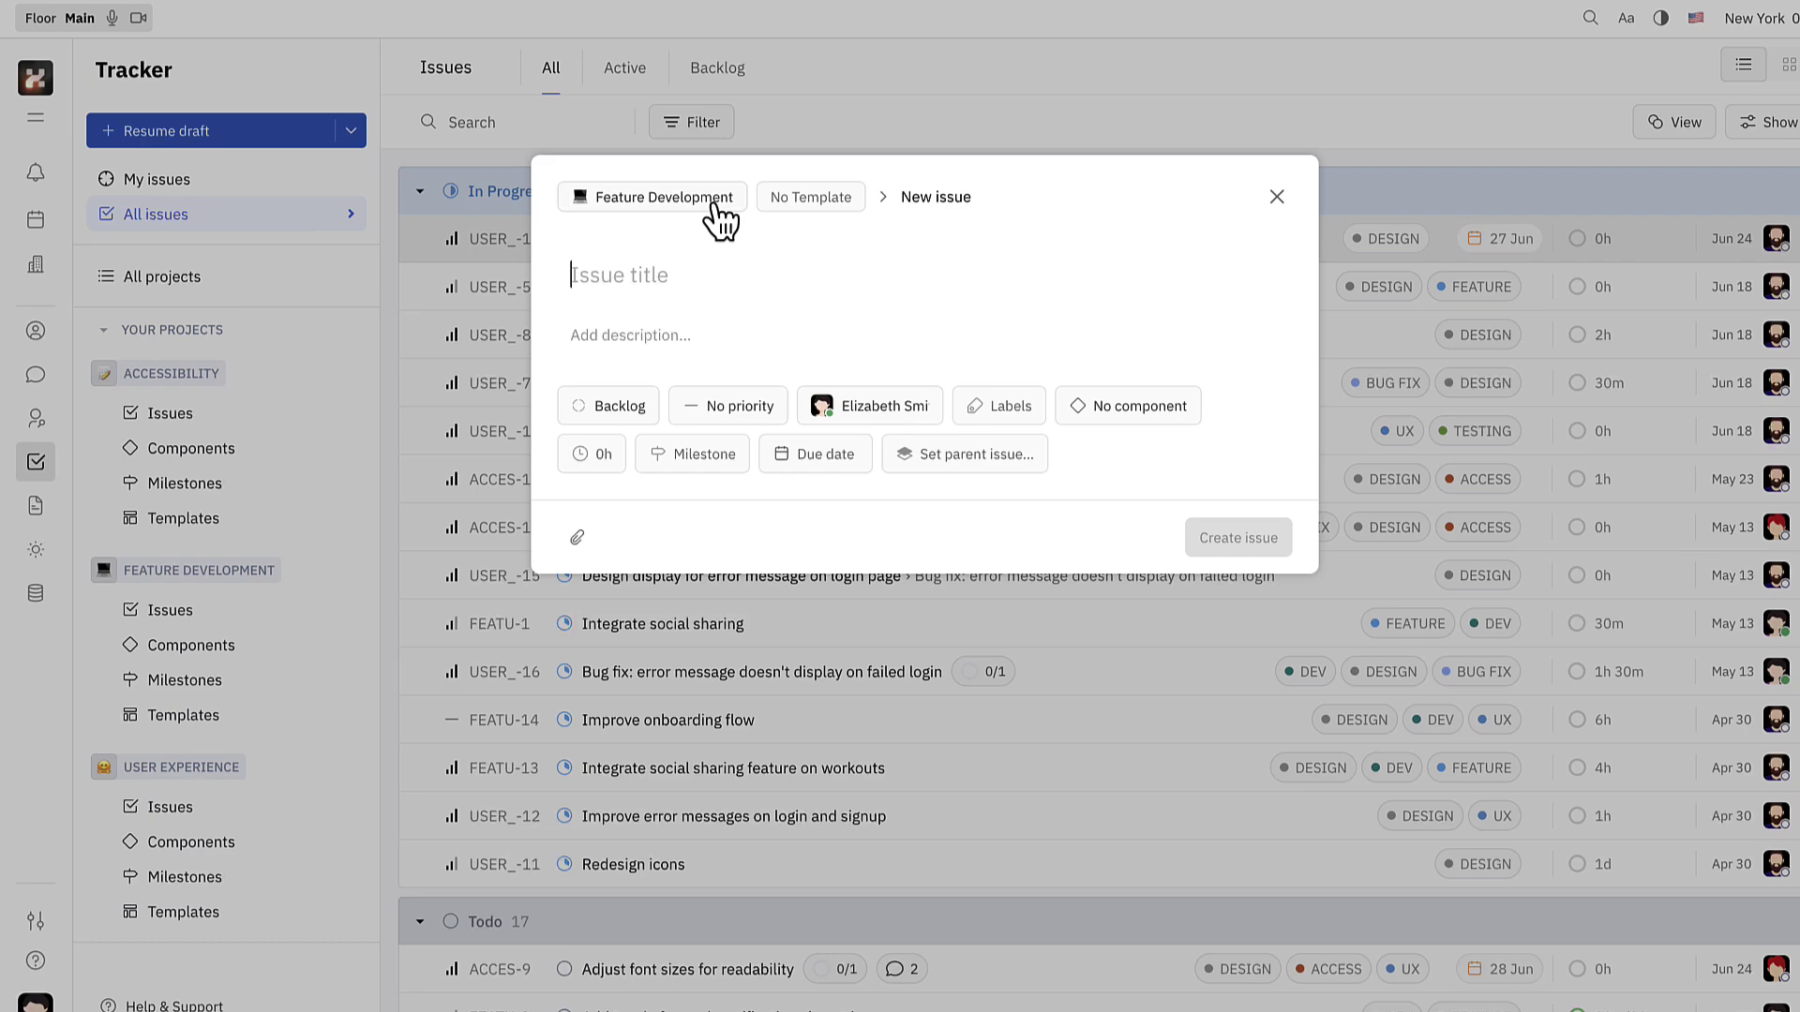
{"action": "left_click", "coordinate": [987, 298]}
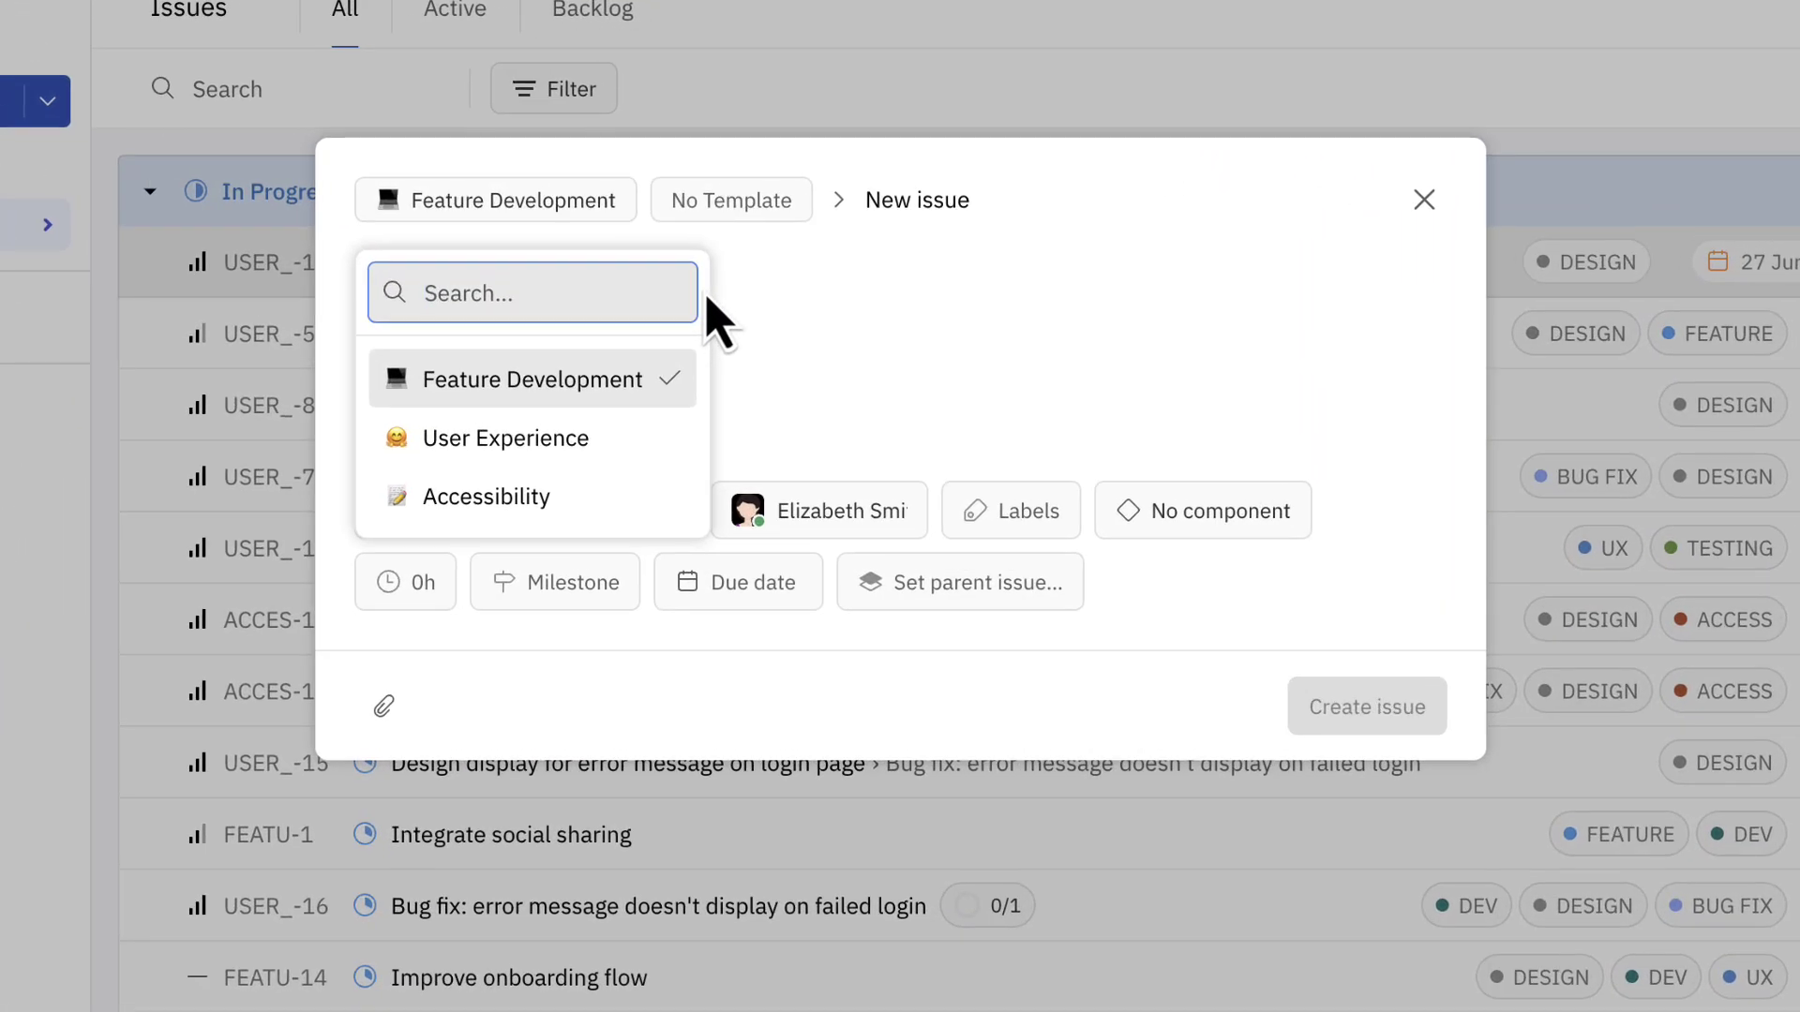
{"action": "left_click", "coordinate": [745, 309]}
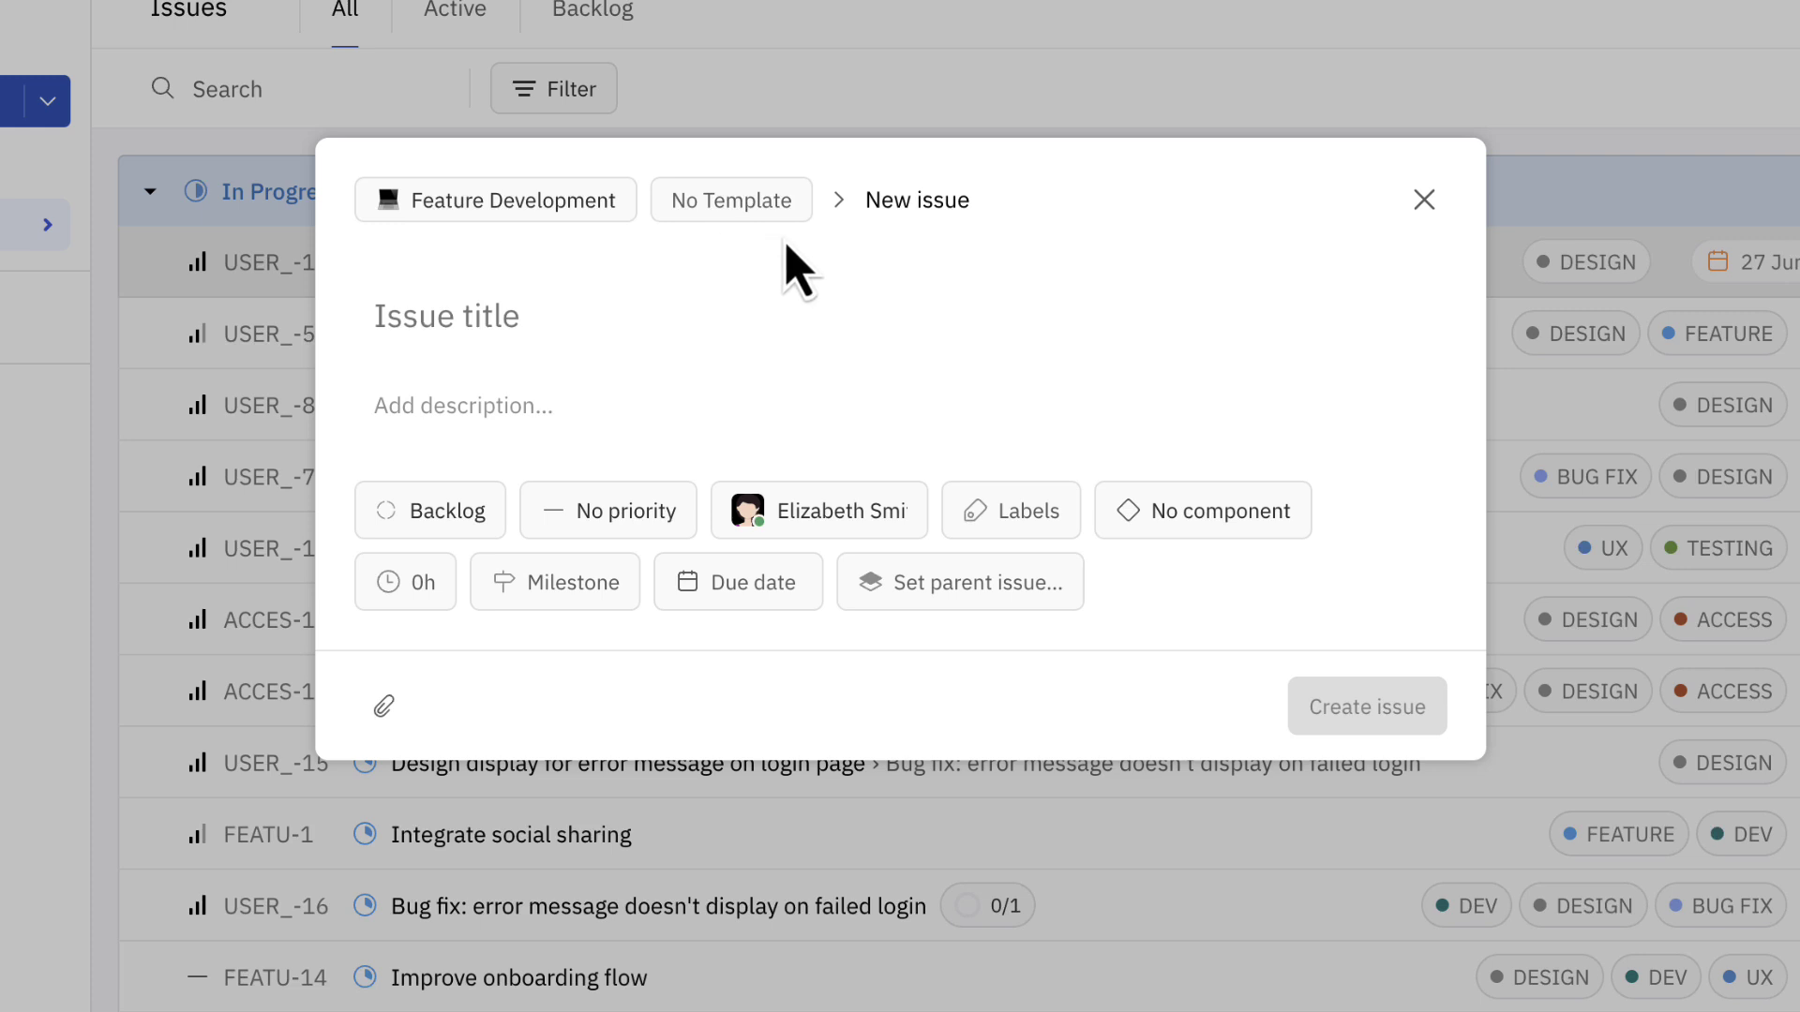
Title it 'Add loading animation for workouts' and add a description with 'loading animation' in bold.
{"action": "type", "text": "Add loading animation for workouts"}
{"action": "left_click", "coordinate": [744, 474]}
{"action": "type", "text": "Create a loading animation to display when a workout is being loaded on the page. This will improve the user experience by indicating to the user that the workout is loading, and reduce user dropoff during this wait time."}
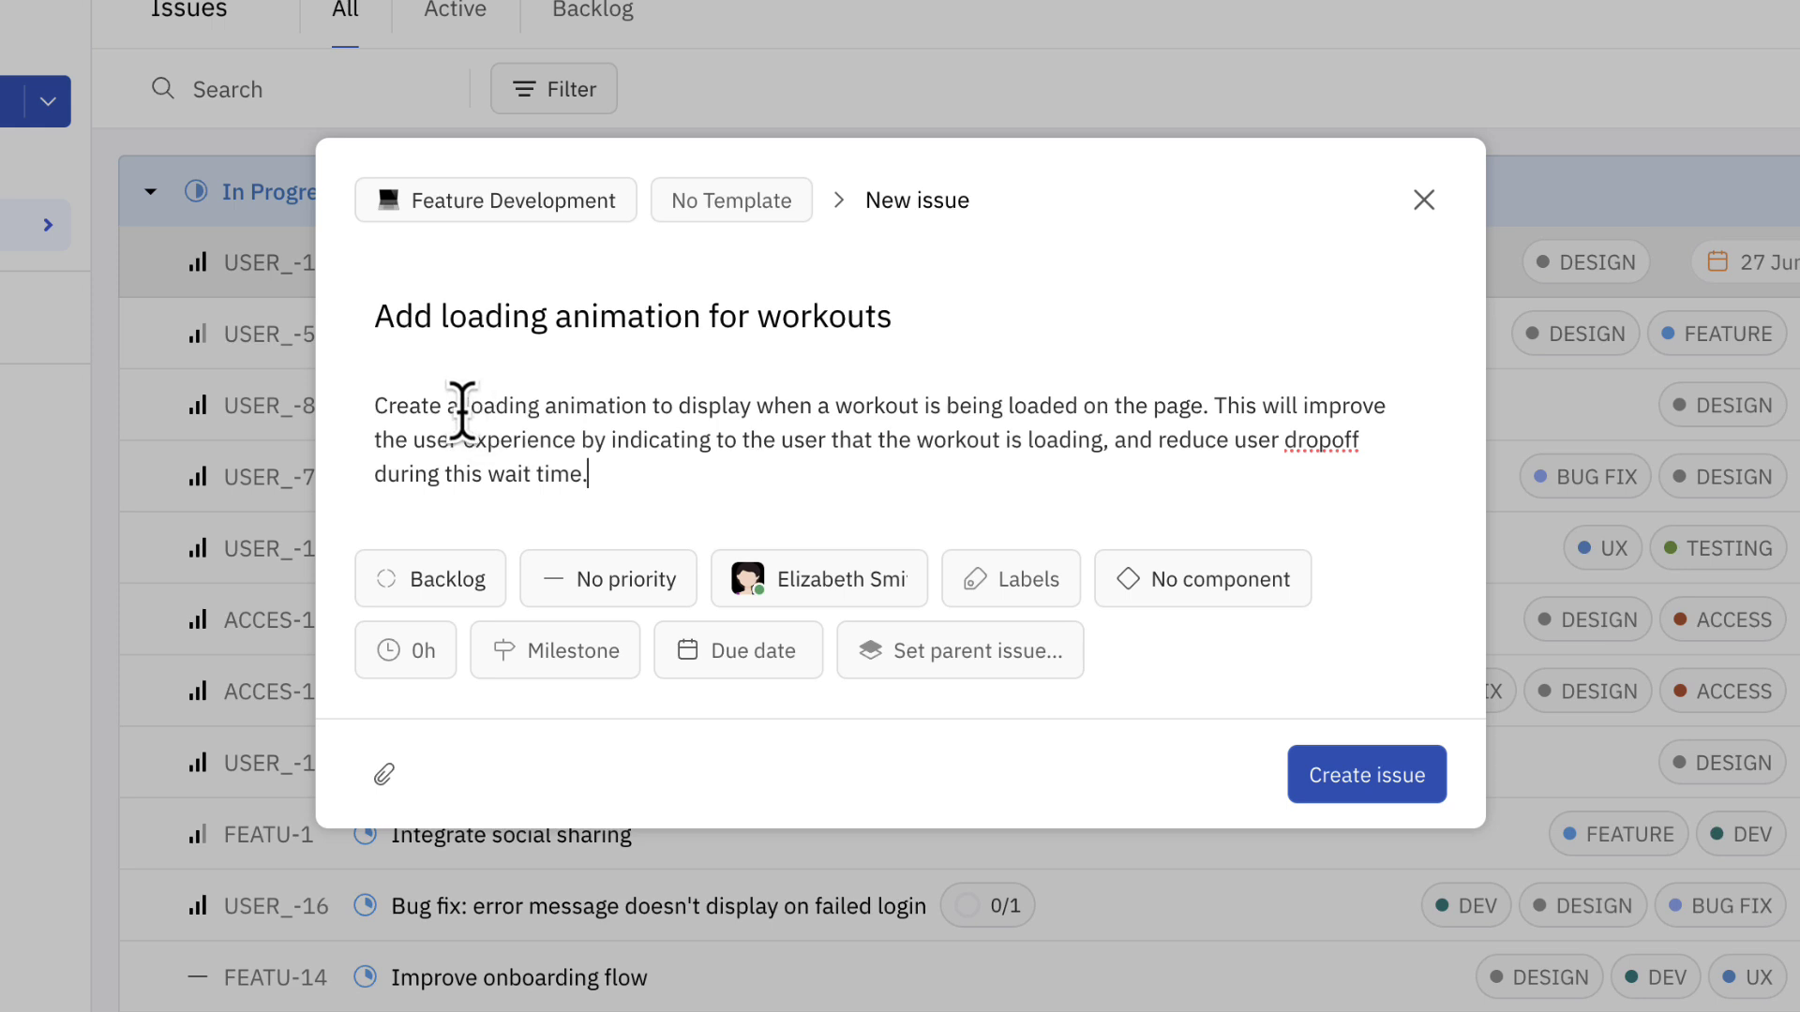
{"action": "left_click_drag", "start_coordinate": [464, 405], "coordinate": [648, 406]}
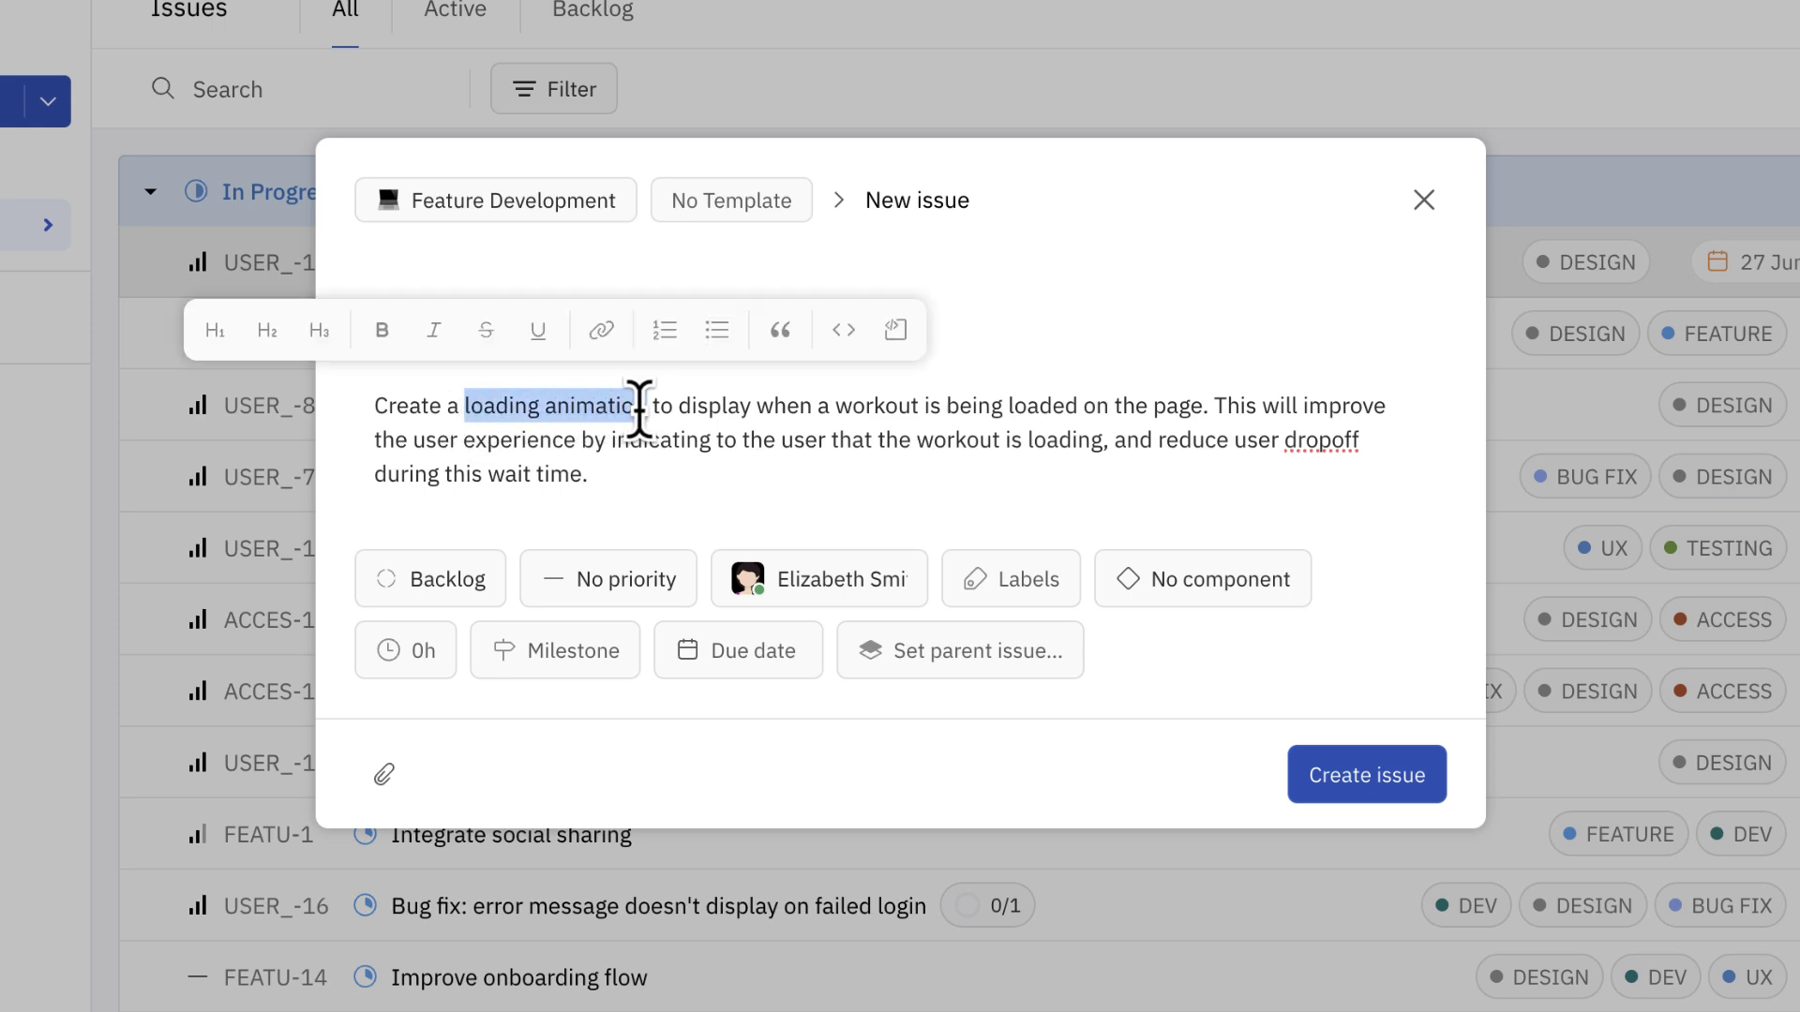
{"action": "left_click", "coordinate": [382, 330]}
{"action": "left_click", "coordinate": [912, 474]}
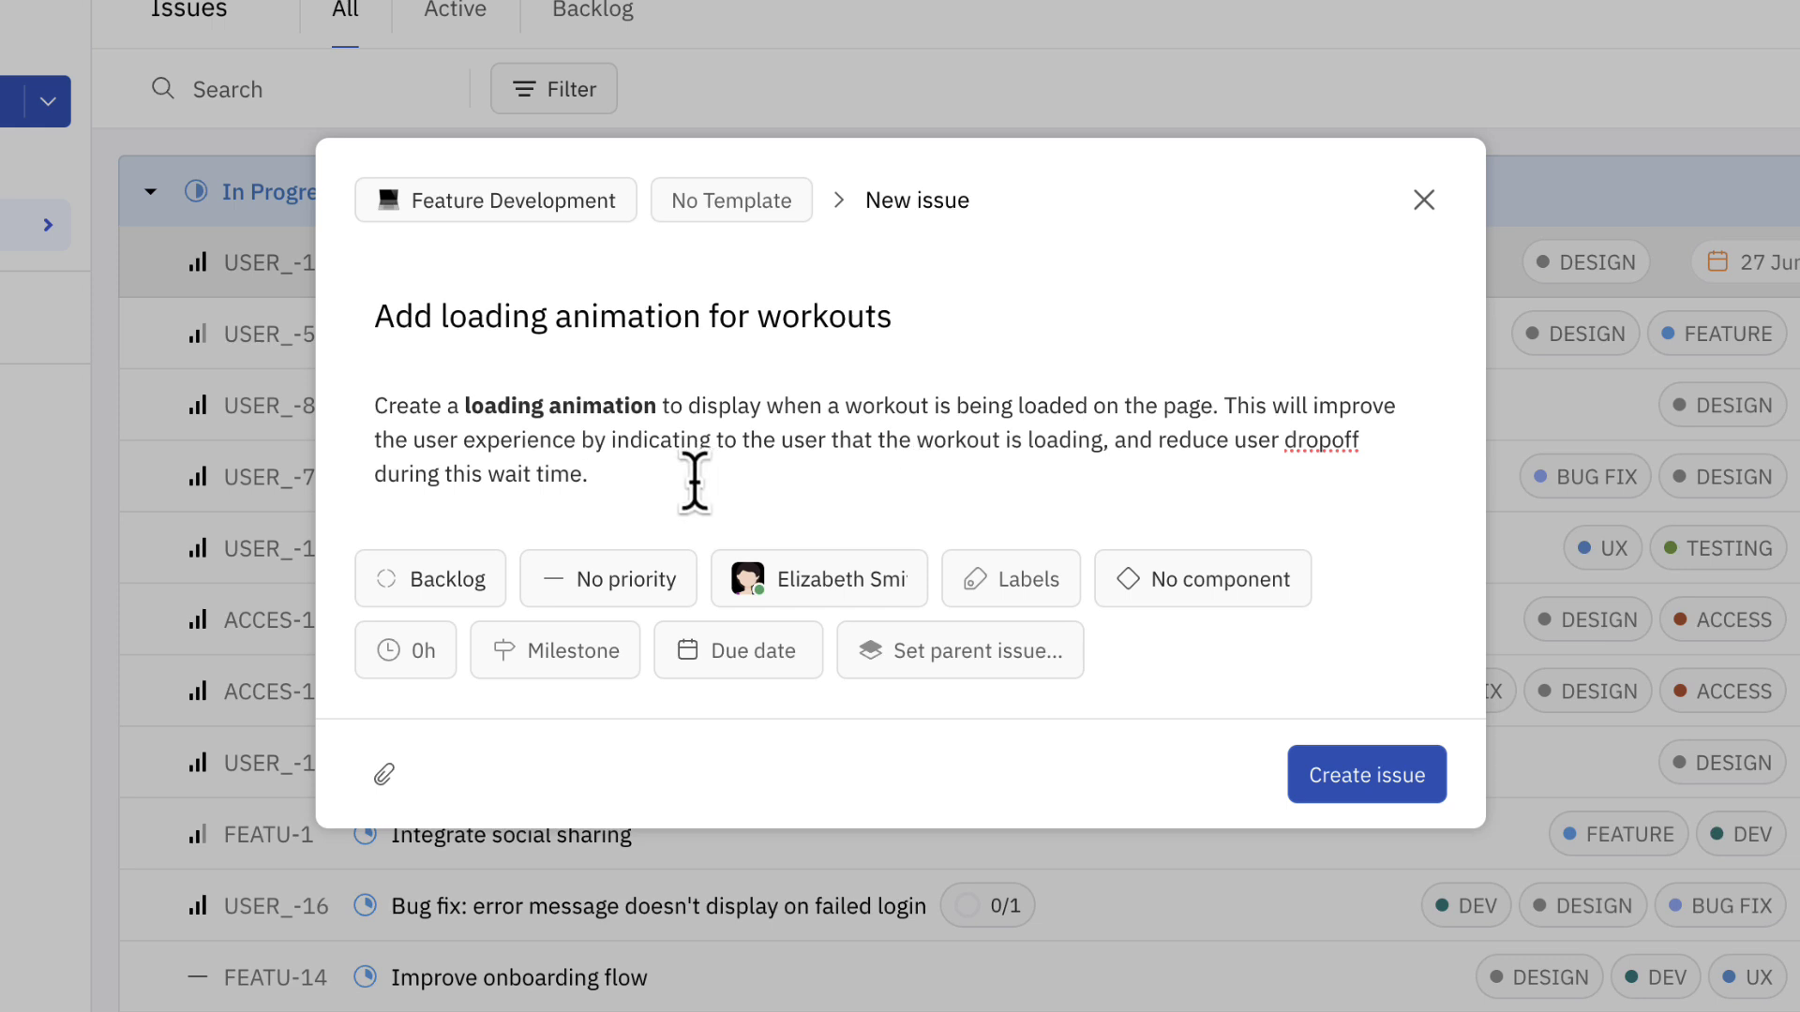
Set the new issue's status to Todo and priority to High.
{"action": "left_click", "coordinate": [492, 597]}
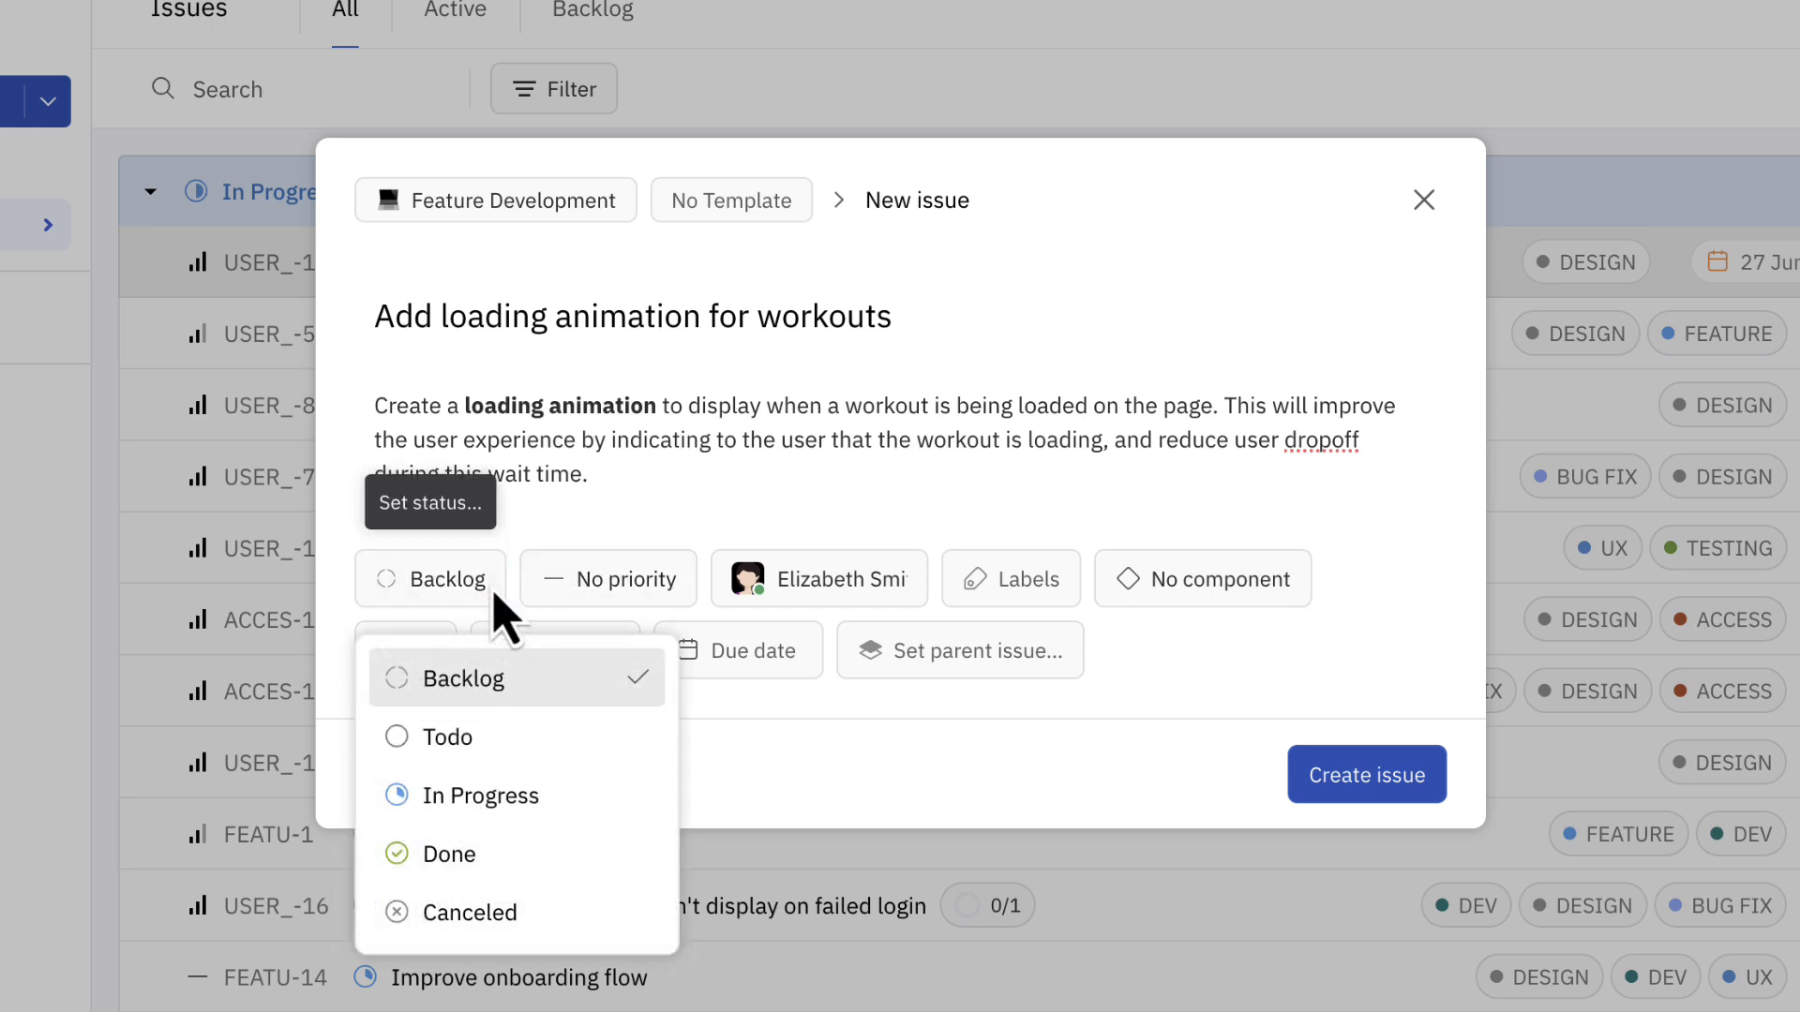
{"action": "left_click", "coordinate": [640, 764]}
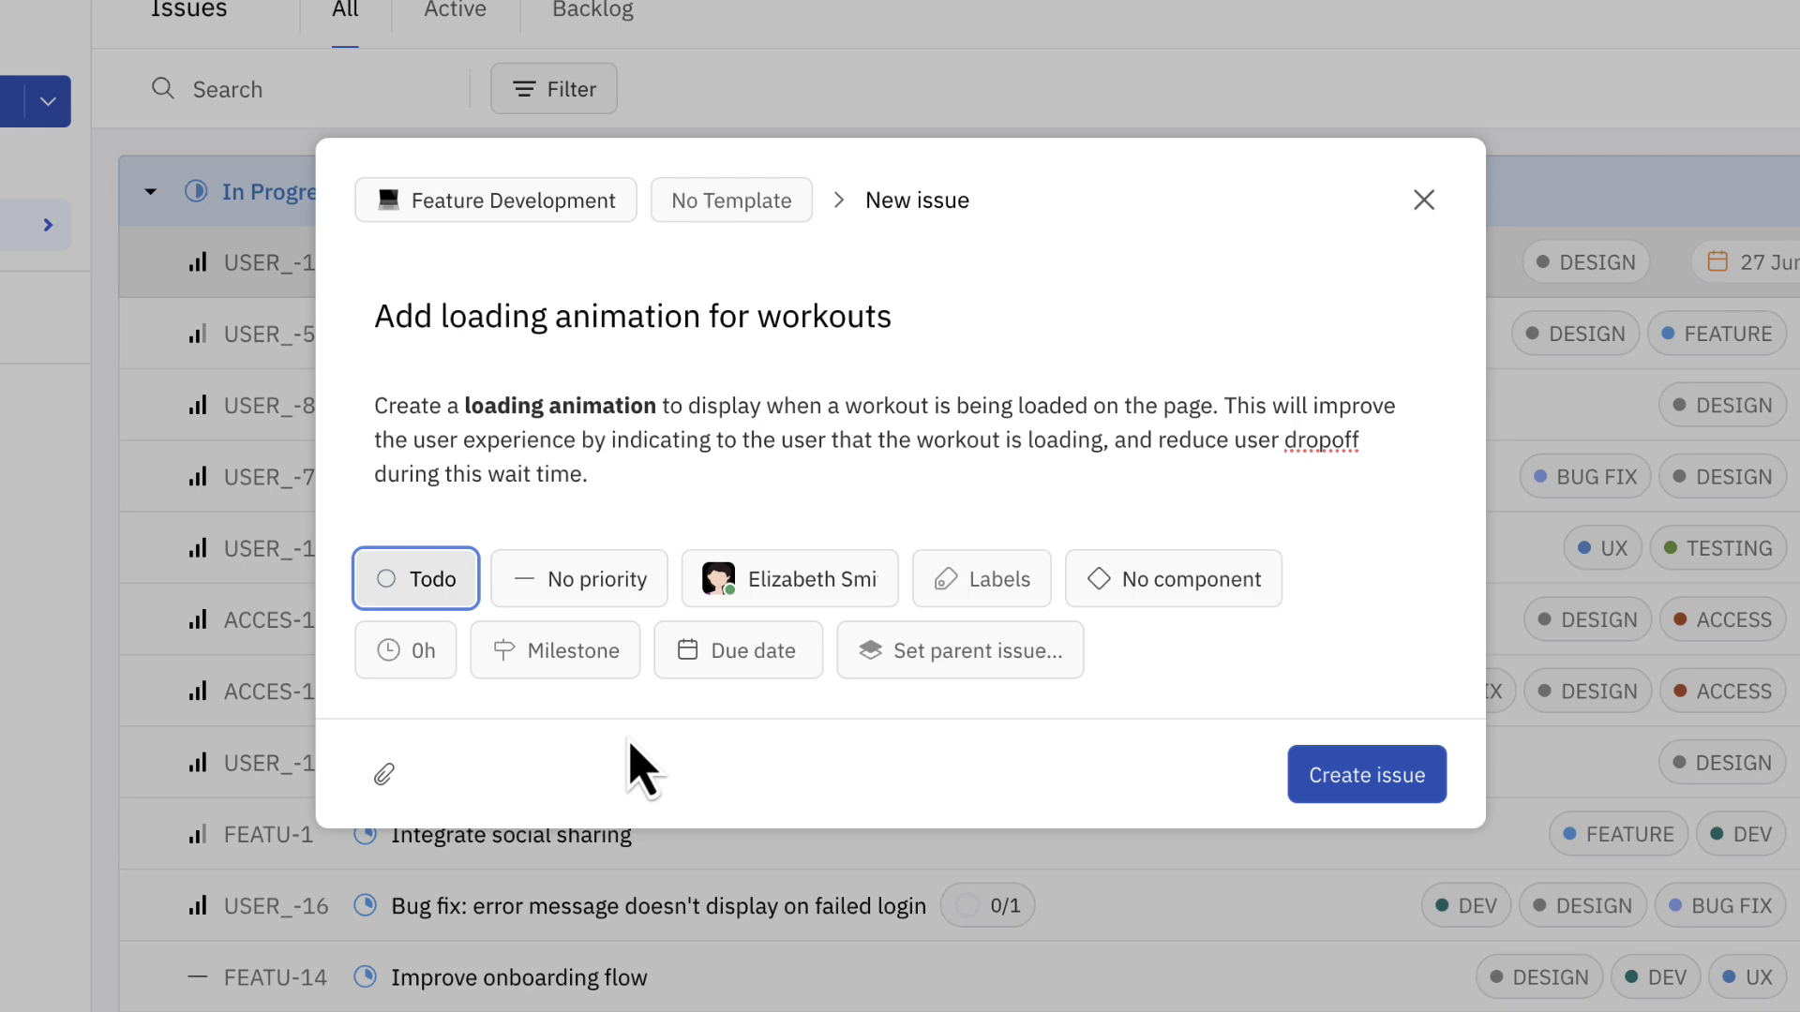
{"action": "left_click", "coordinate": [620, 596]}
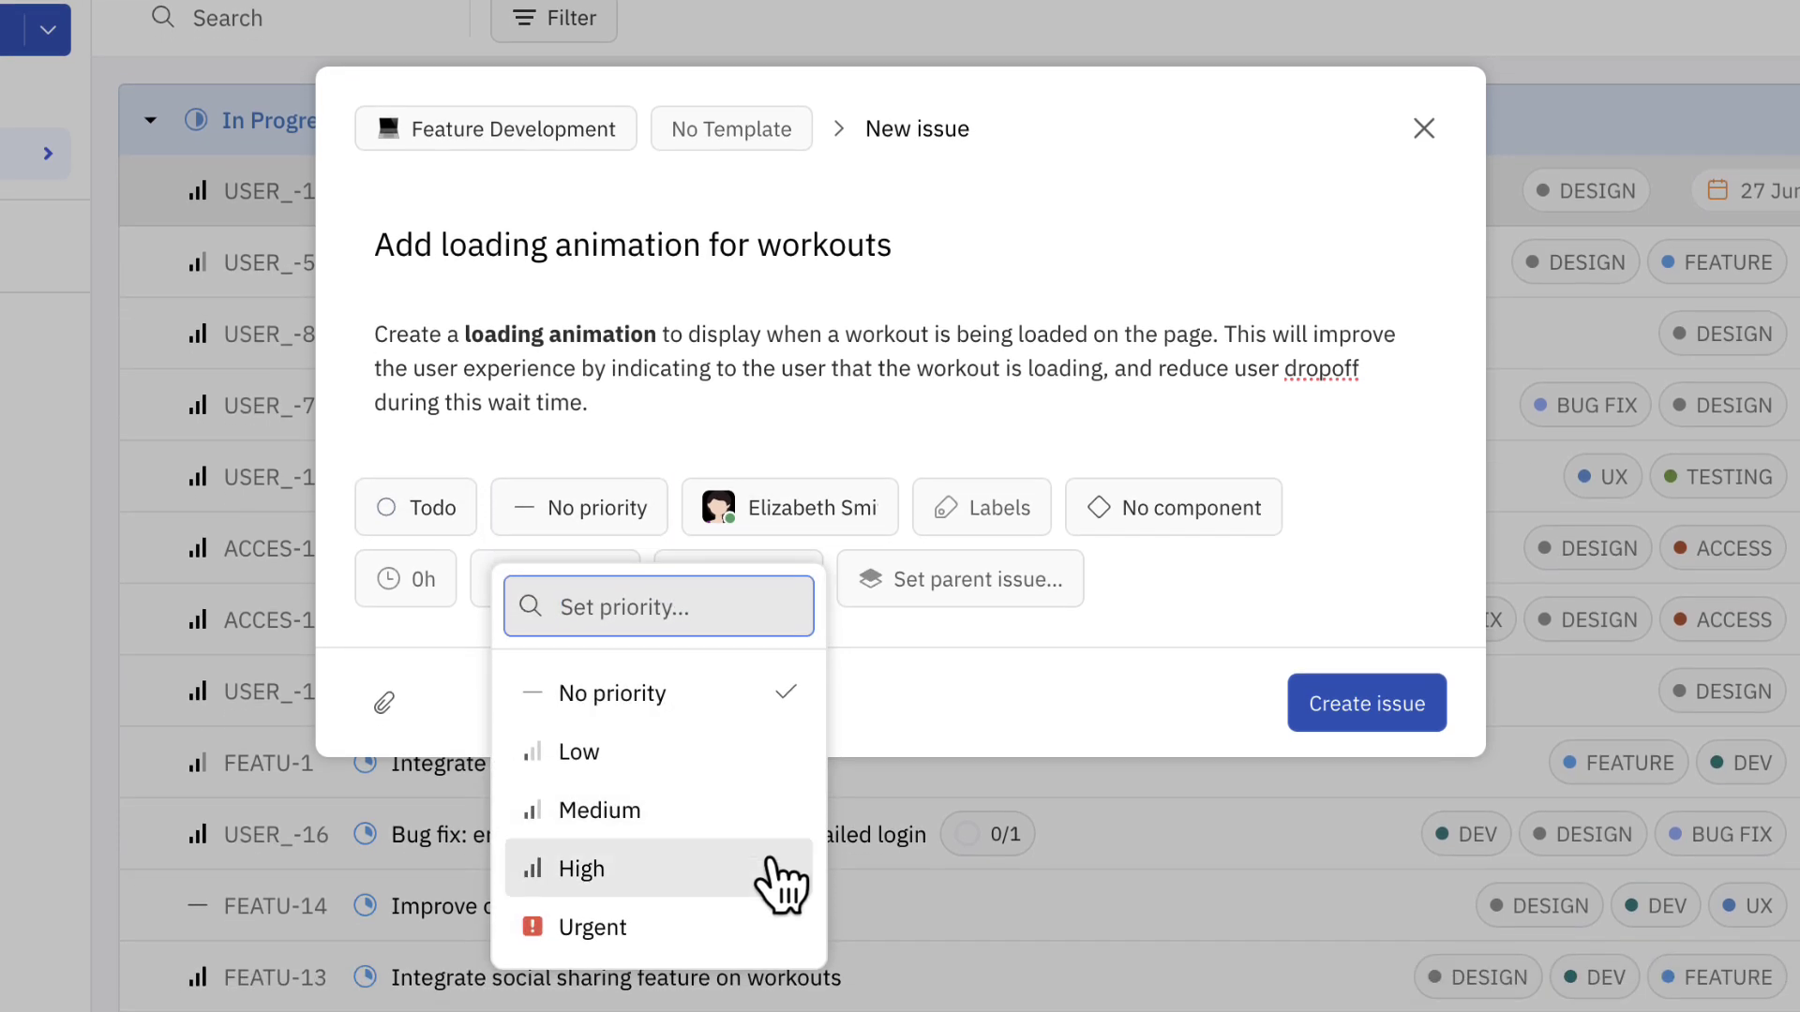
{"action": "left_click", "coordinate": [766, 868]}
Add the DEV and FEATURE labels and a 28 Jun due date.
{"action": "left_click", "coordinate": [945, 514]}
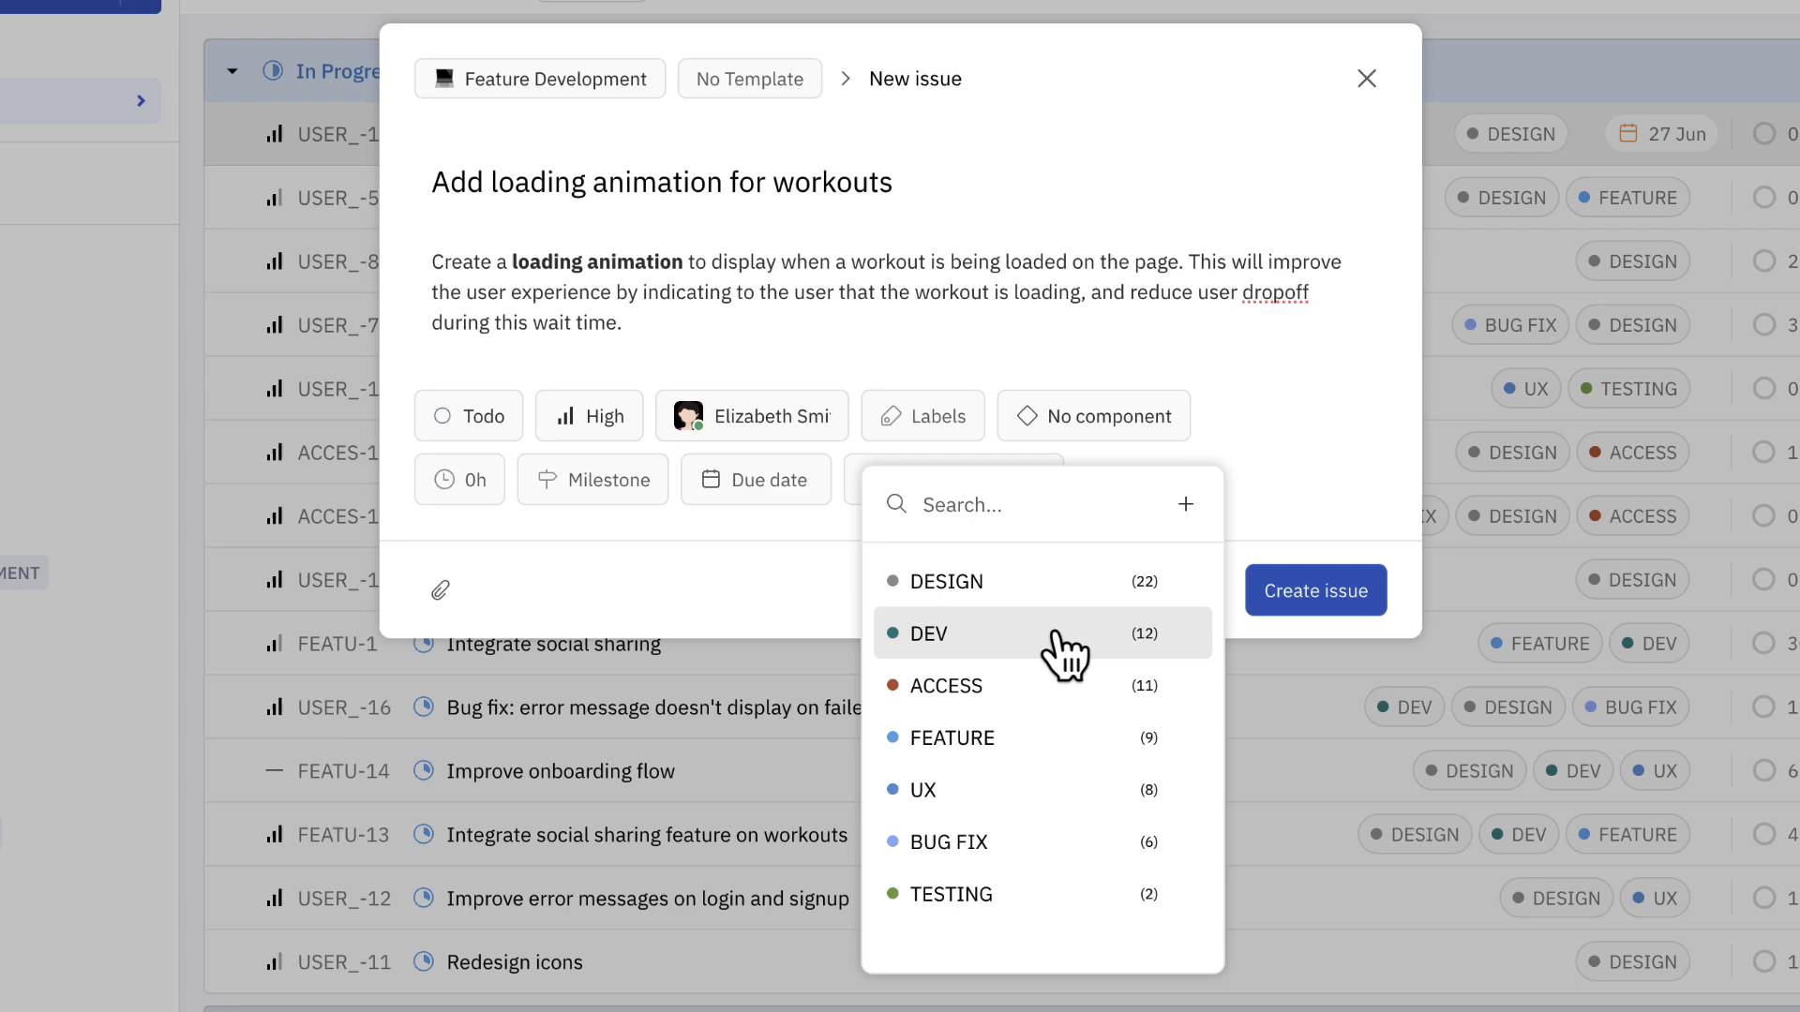
{"action": "left_click", "coordinate": [1067, 653]}
{"action": "left_click", "coordinate": [1098, 739]}
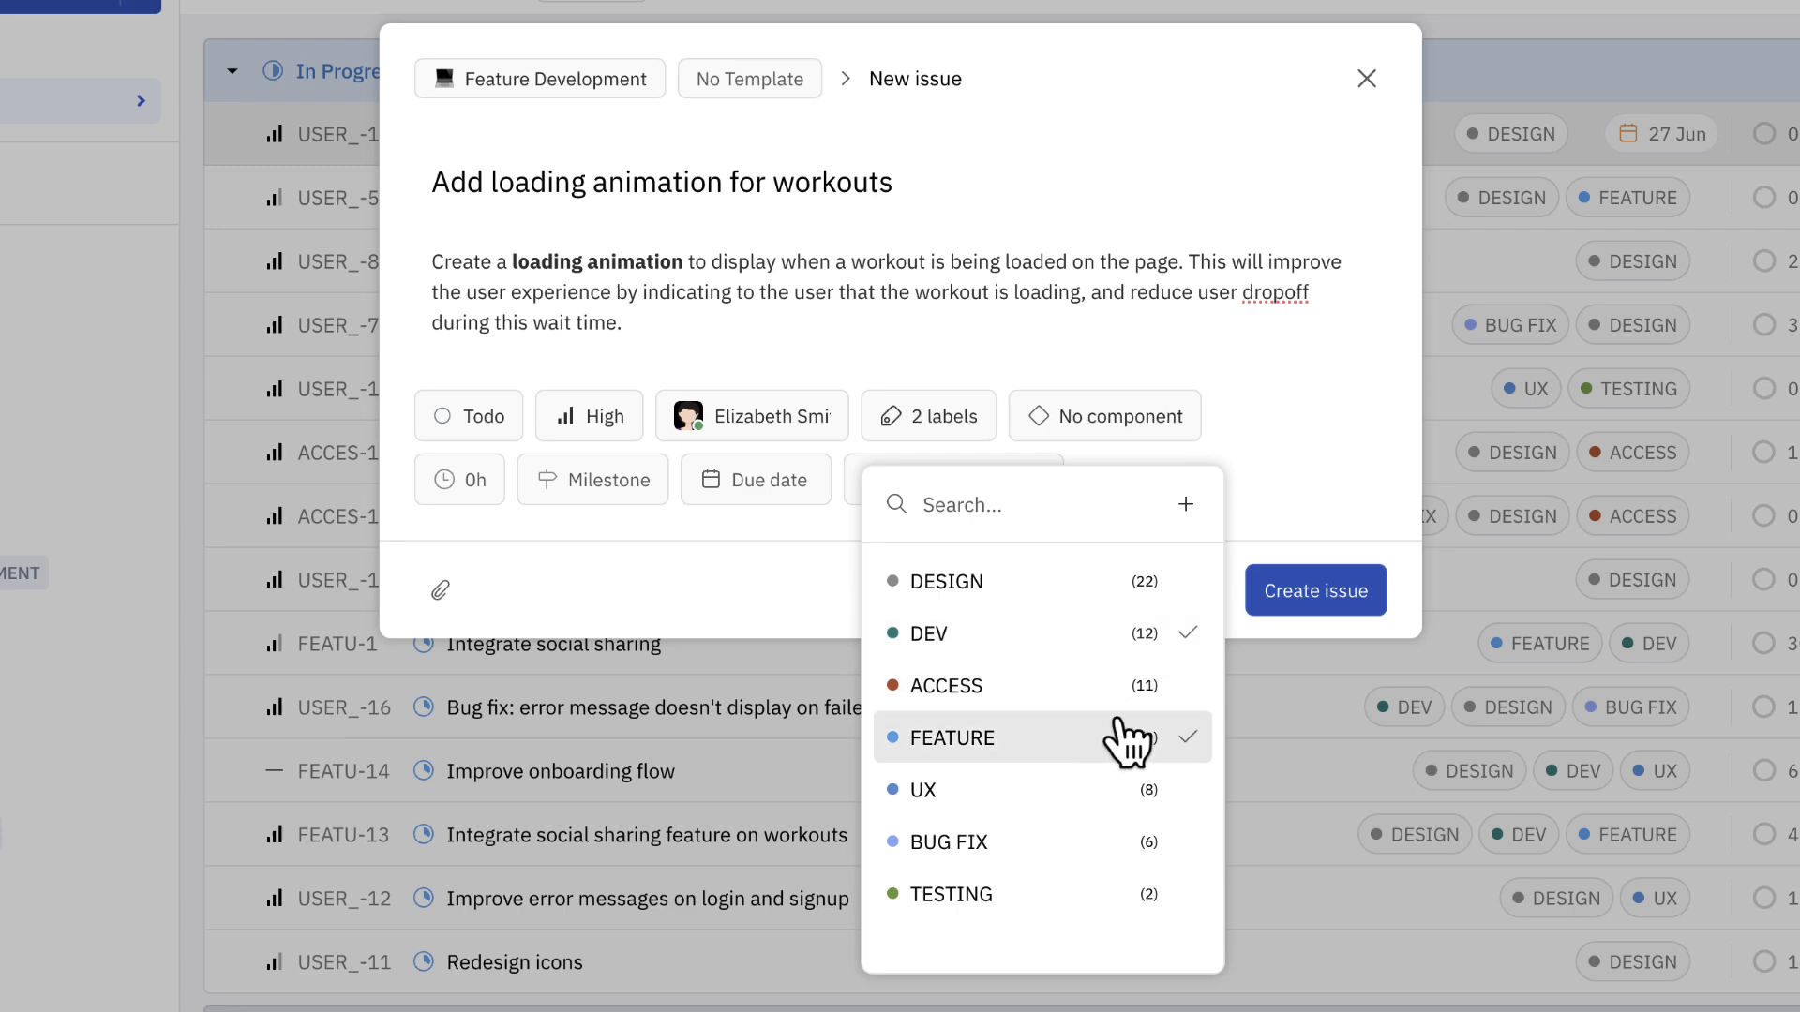
{"action": "left_click", "coordinate": [1303, 493]}
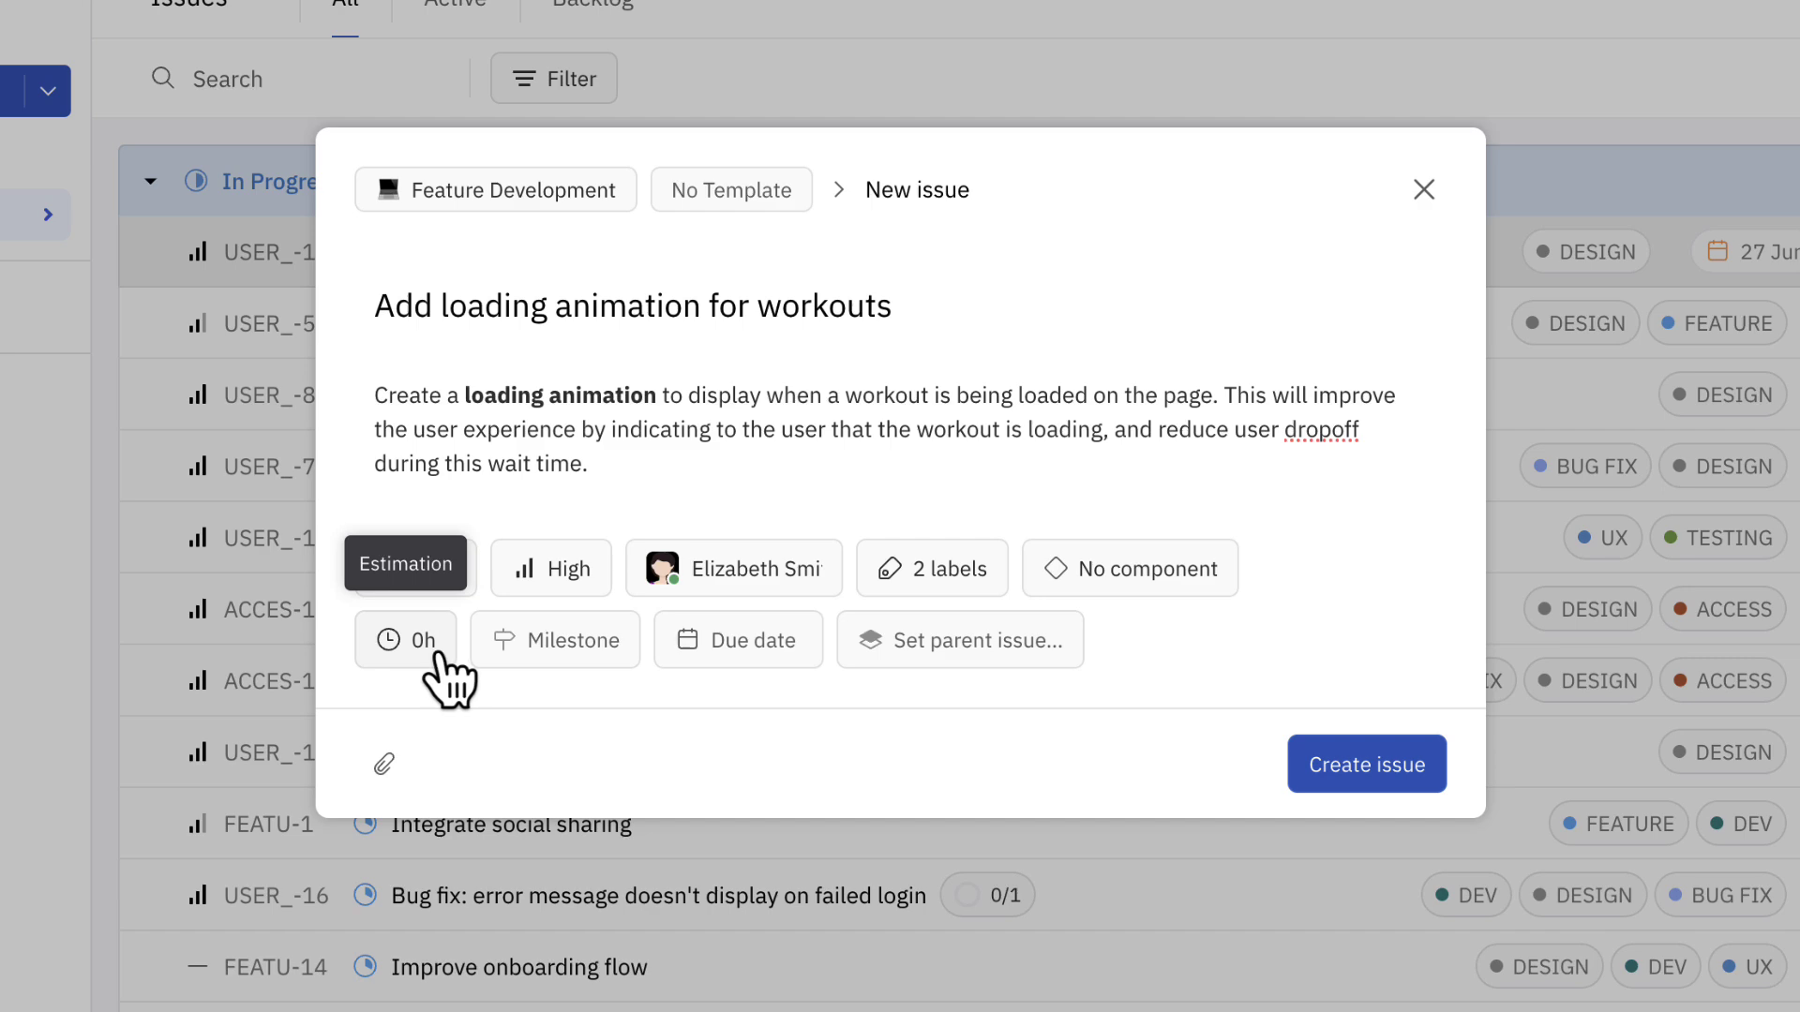
{"action": "left_click", "coordinate": [805, 662]}
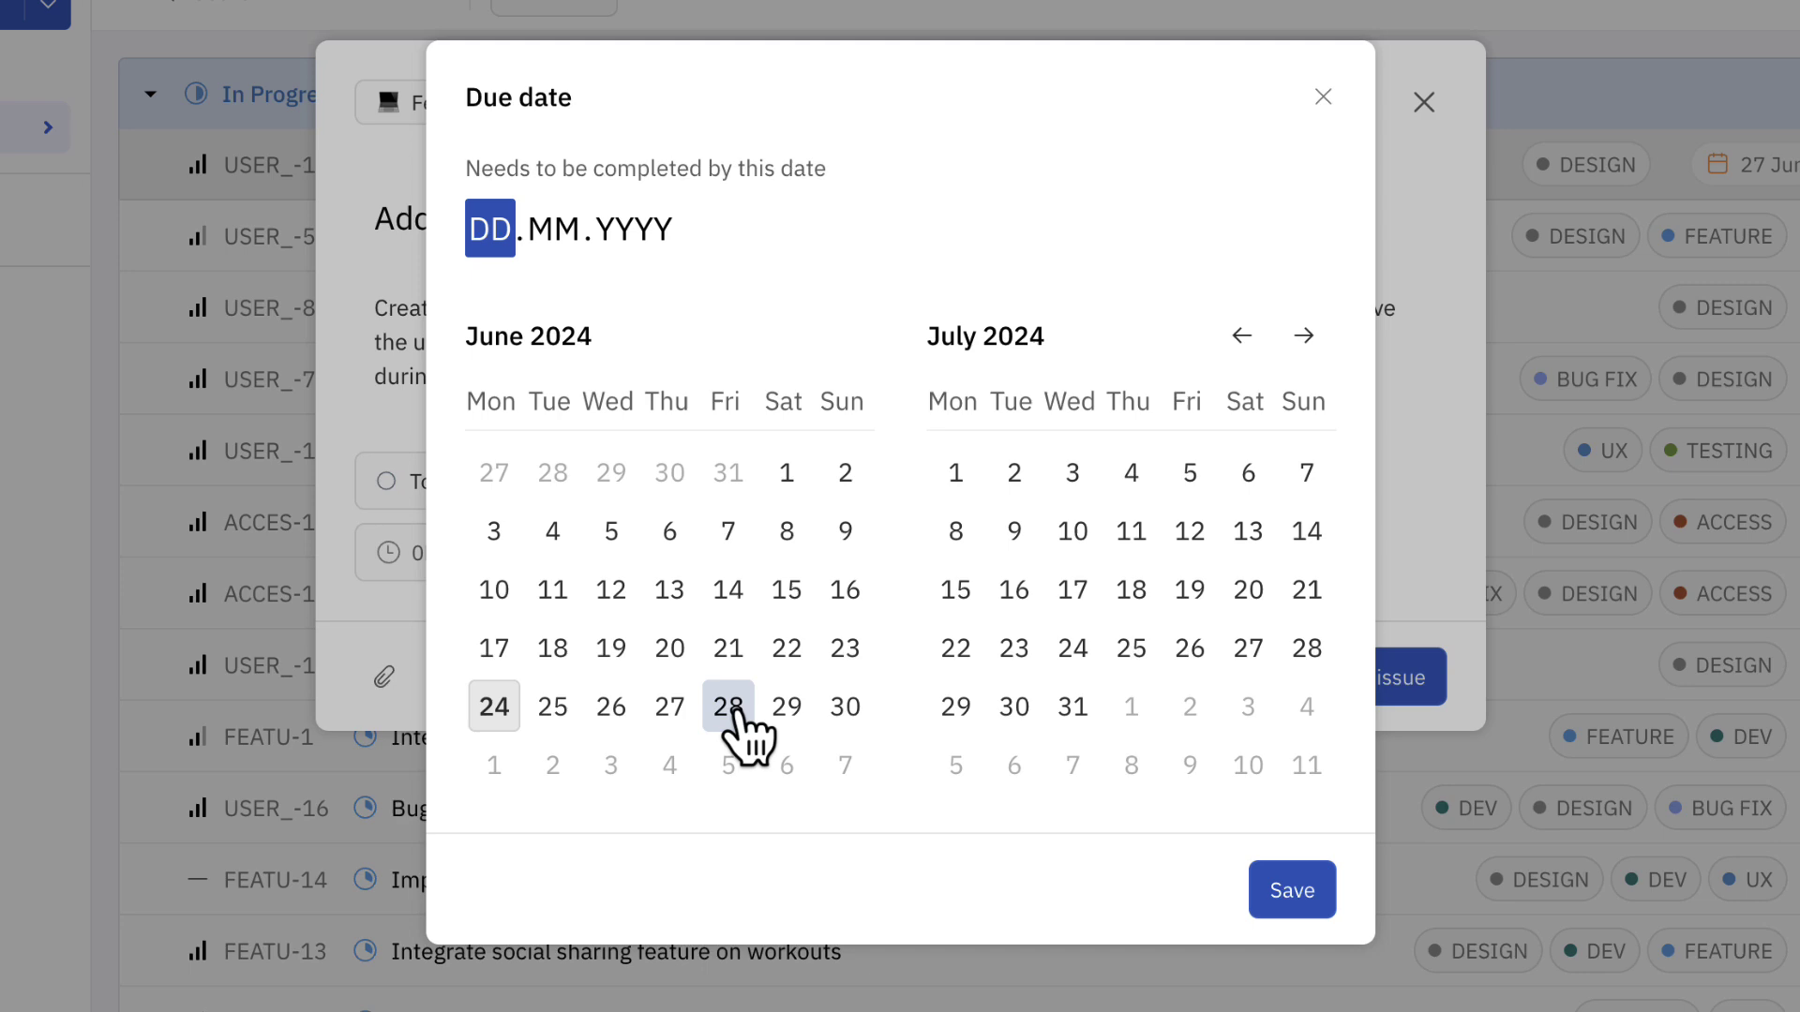
{"action": "left_click", "coordinate": [730, 708]}
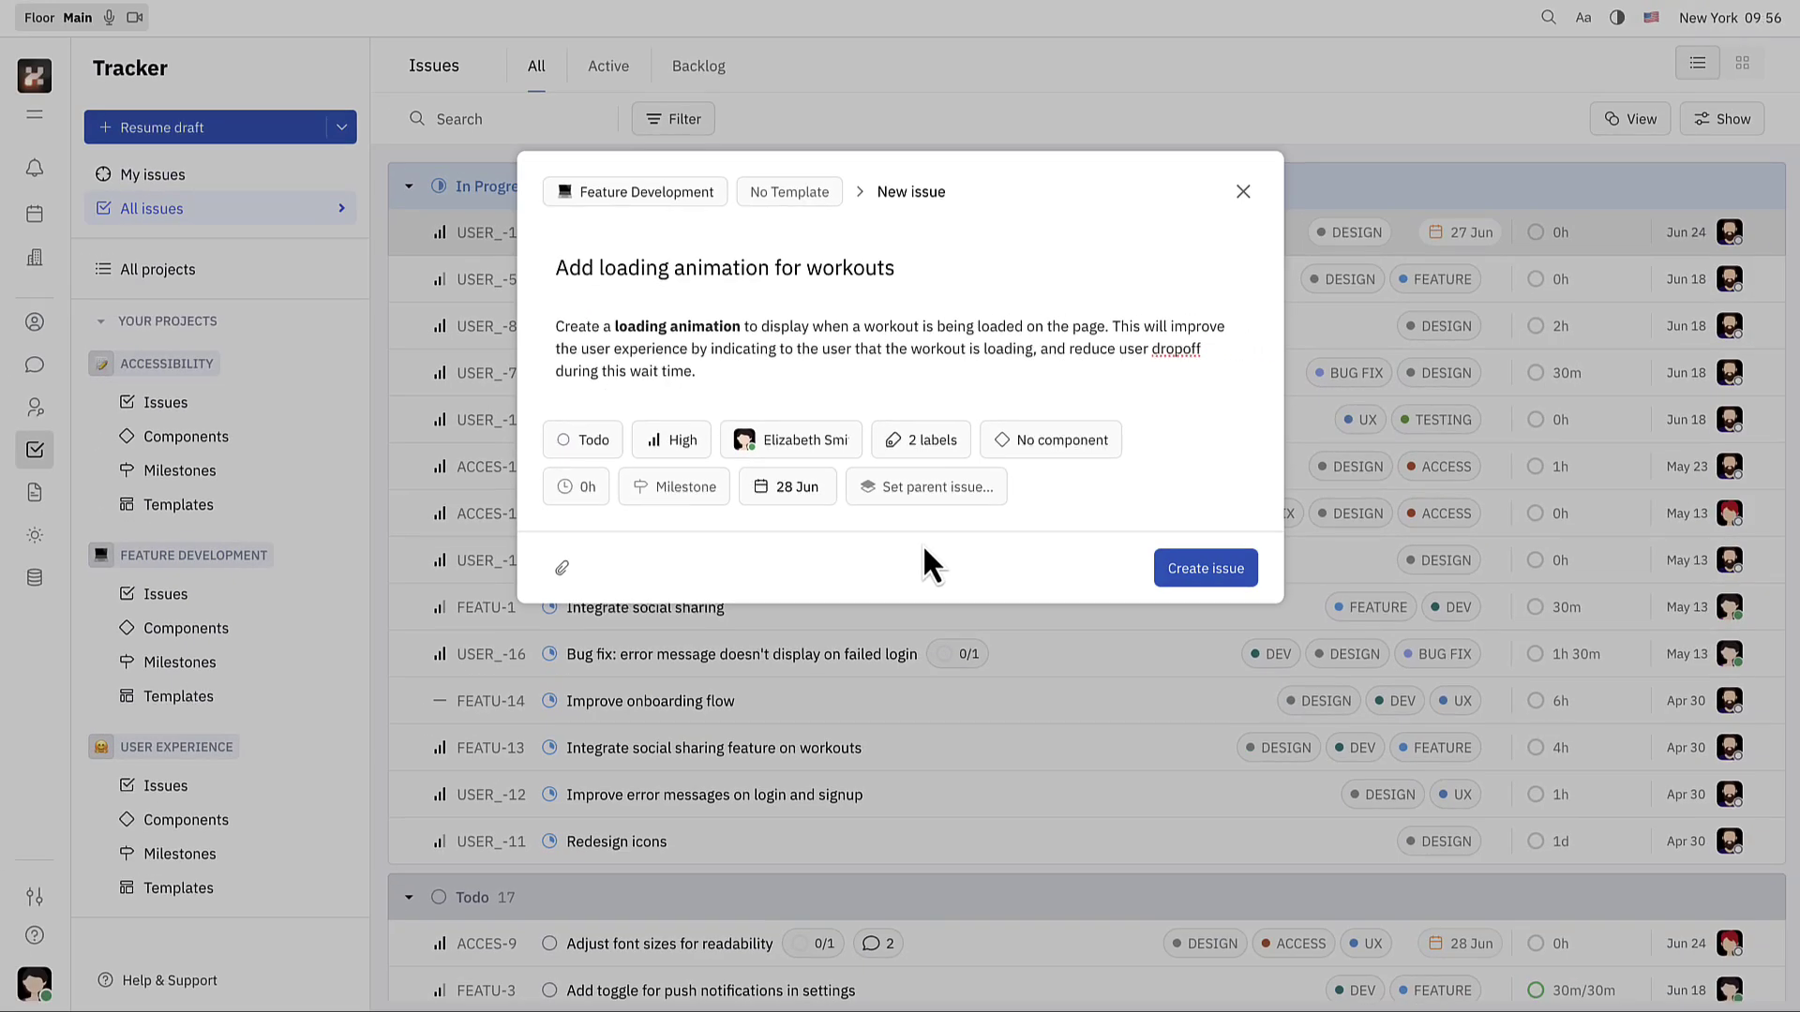
Create the issue, then start sub-issue 'Design loading animation' assigned to a teammate.
{"action": "left_click", "coordinate": [1251, 562]}
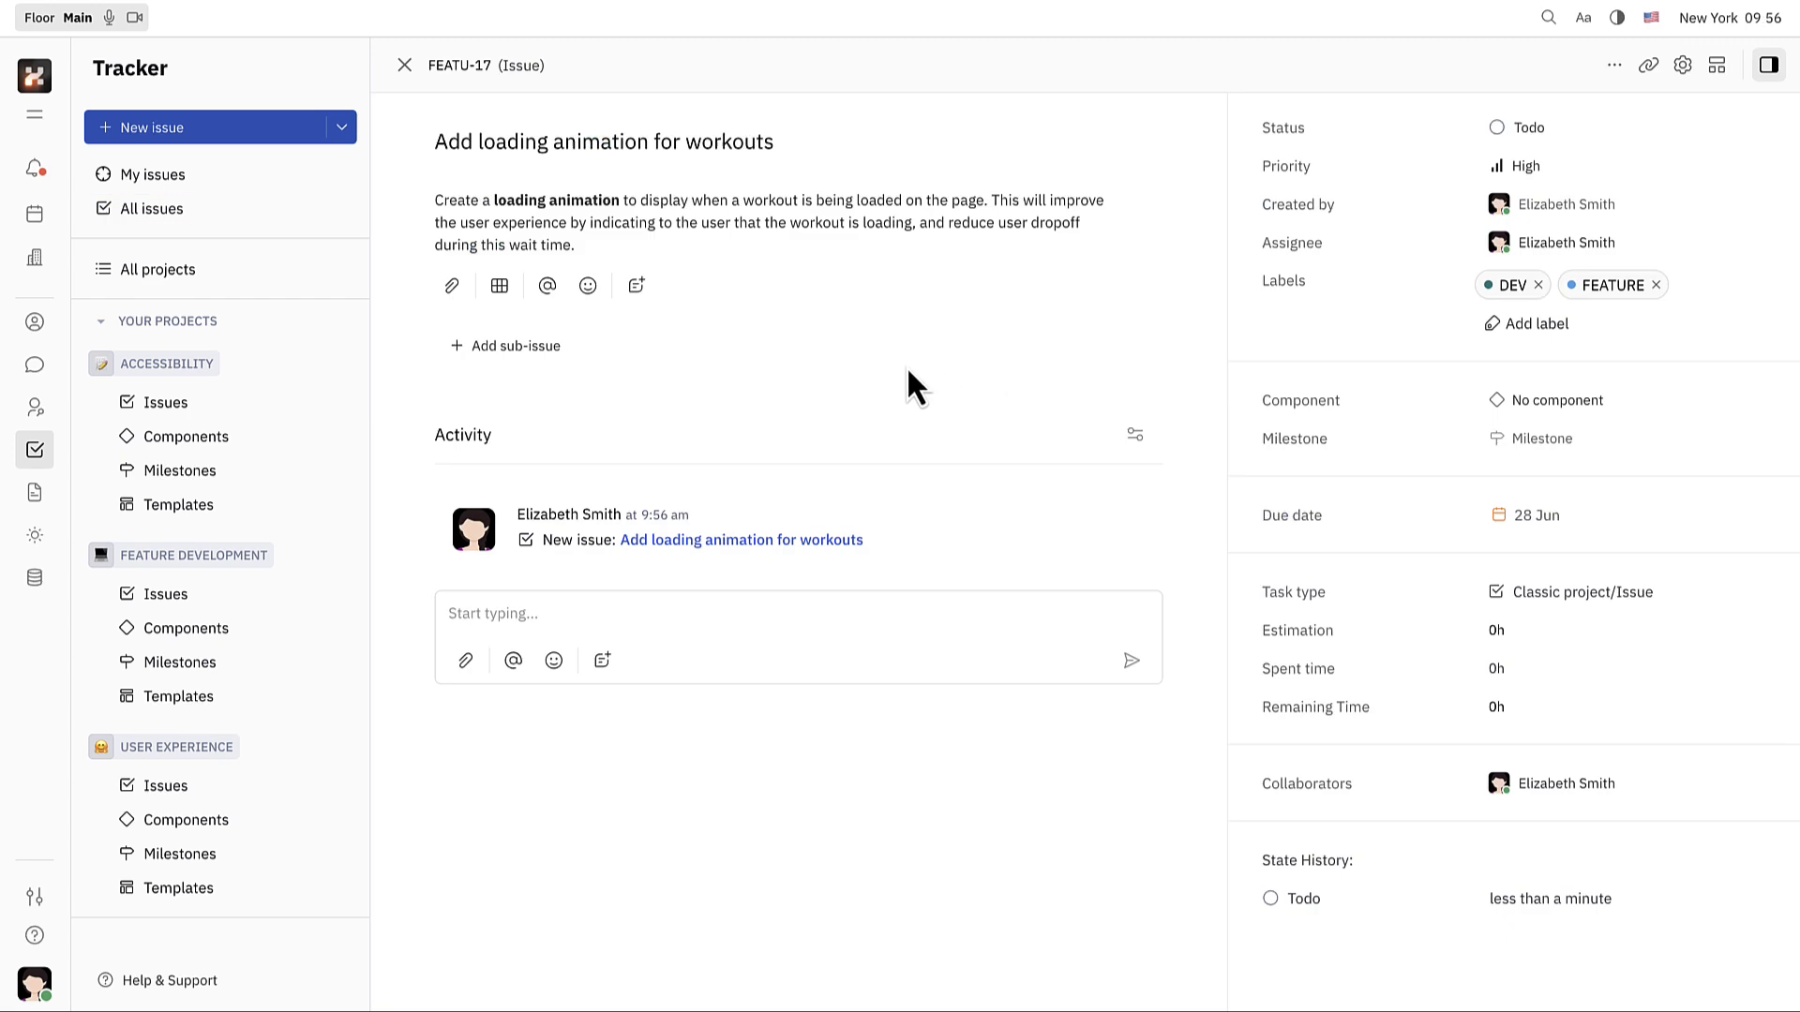
{"action": "left_click", "coordinate": [555, 349]}
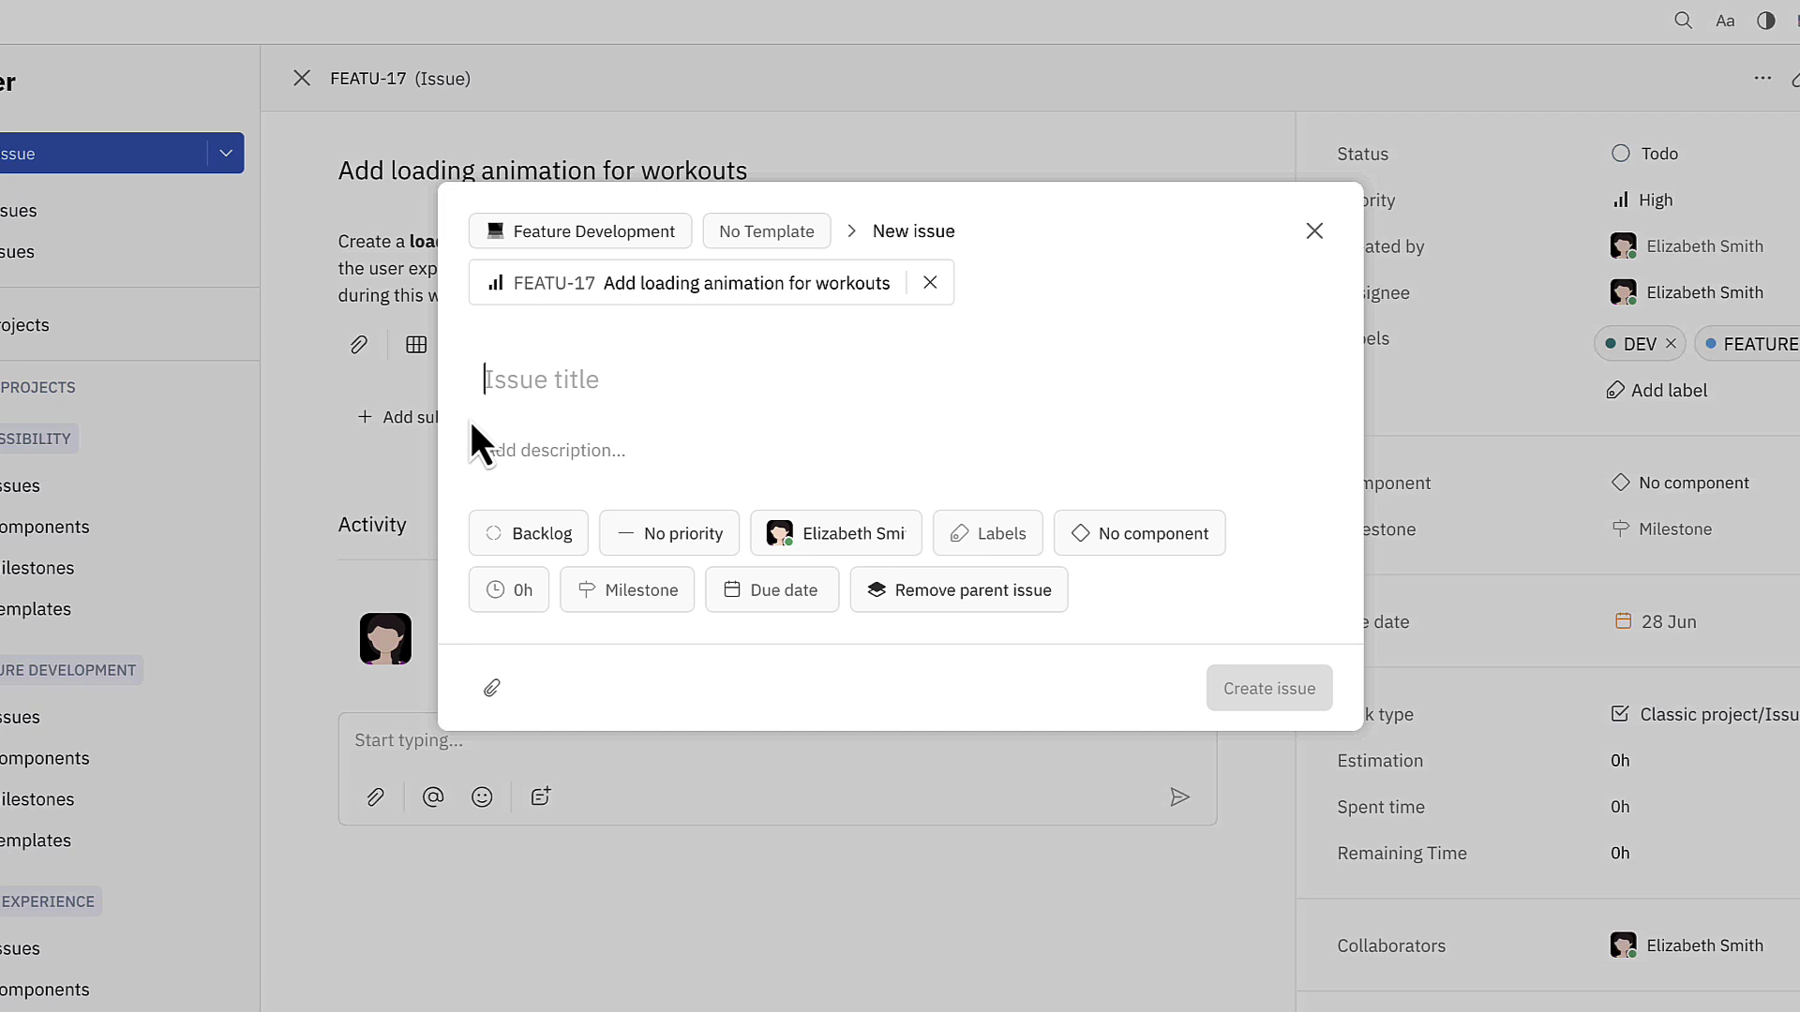
{"action": "type", "text": "Design loading animation"}
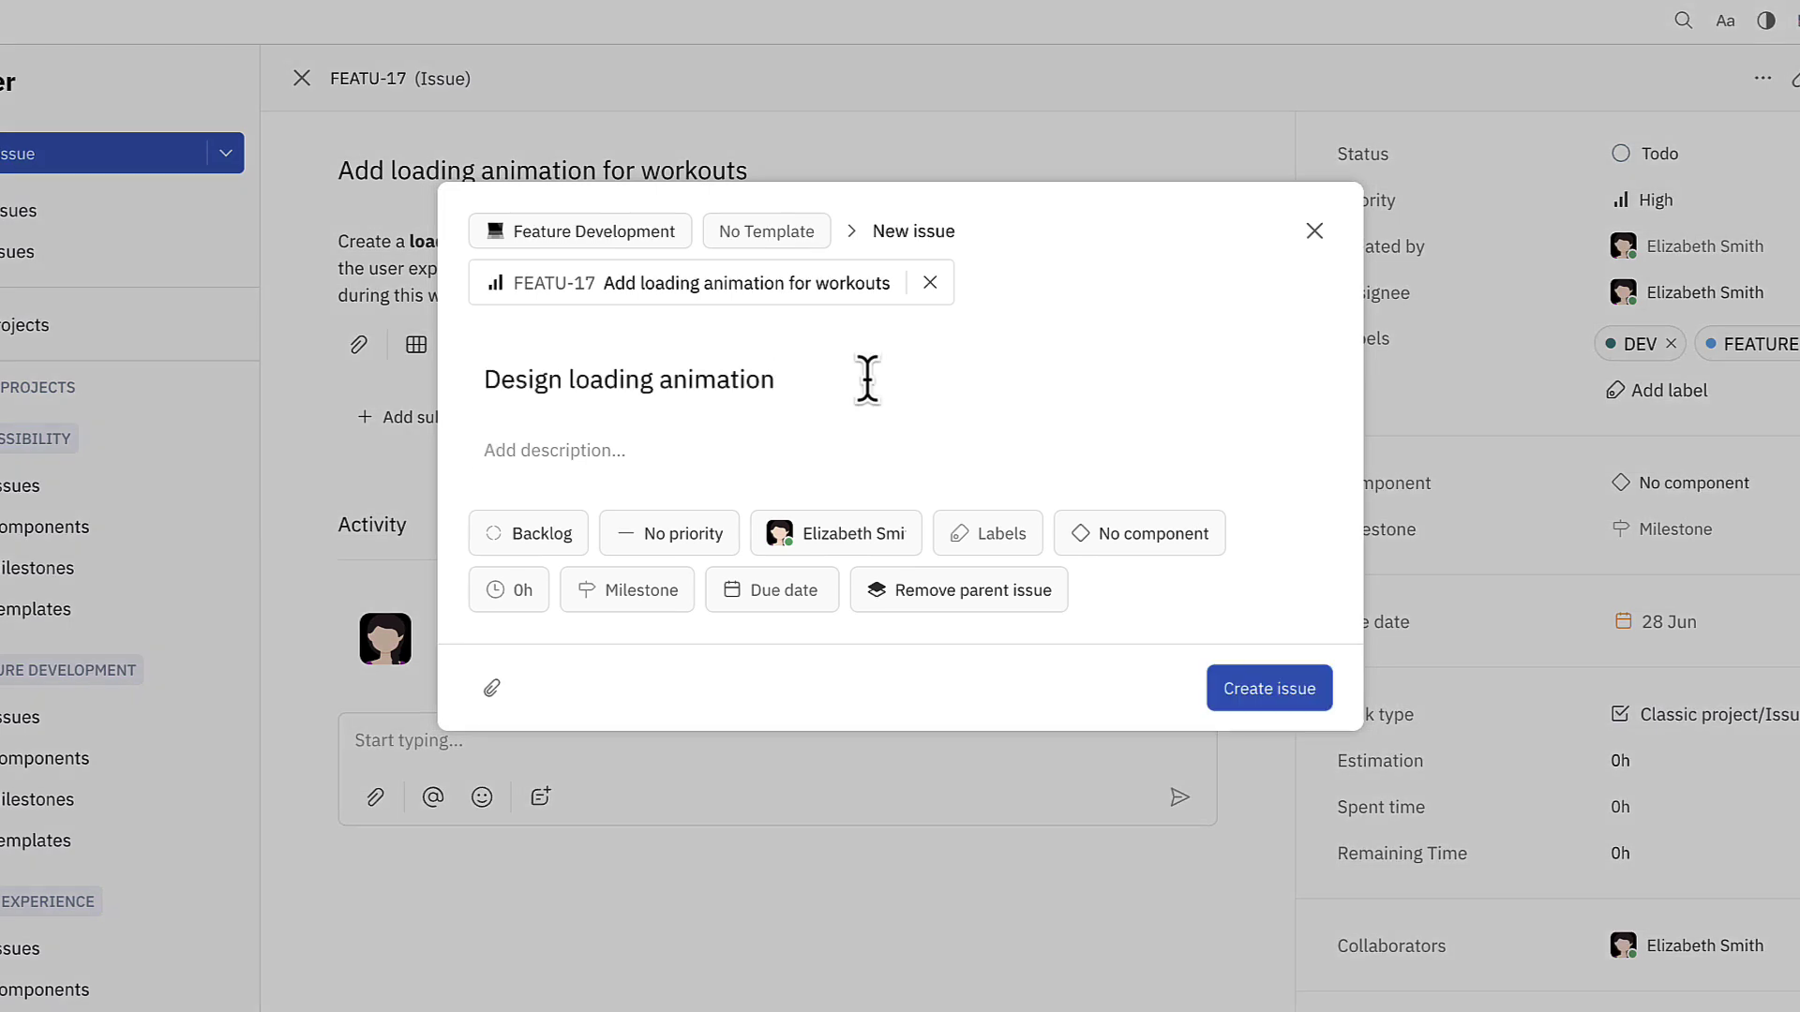
{"action": "left_click", "coordinate": [915, 539]}
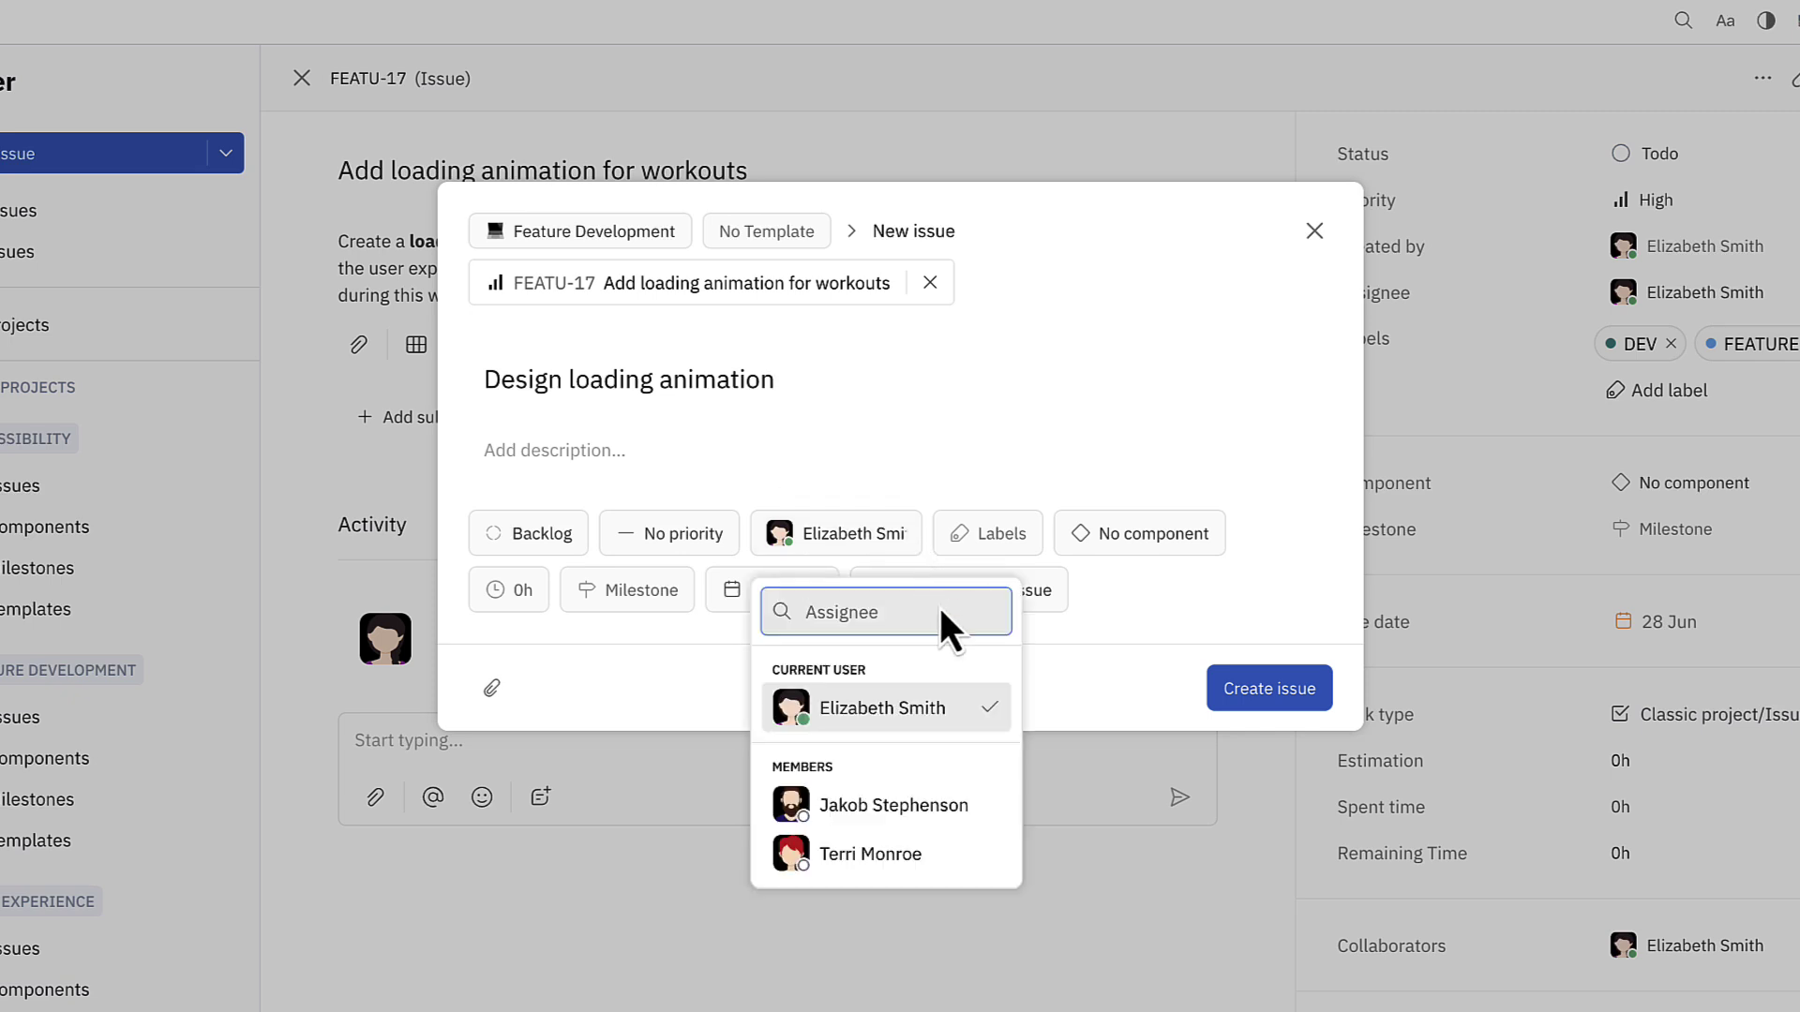
{"action": "left_click", "coordinate": [993, 806]}
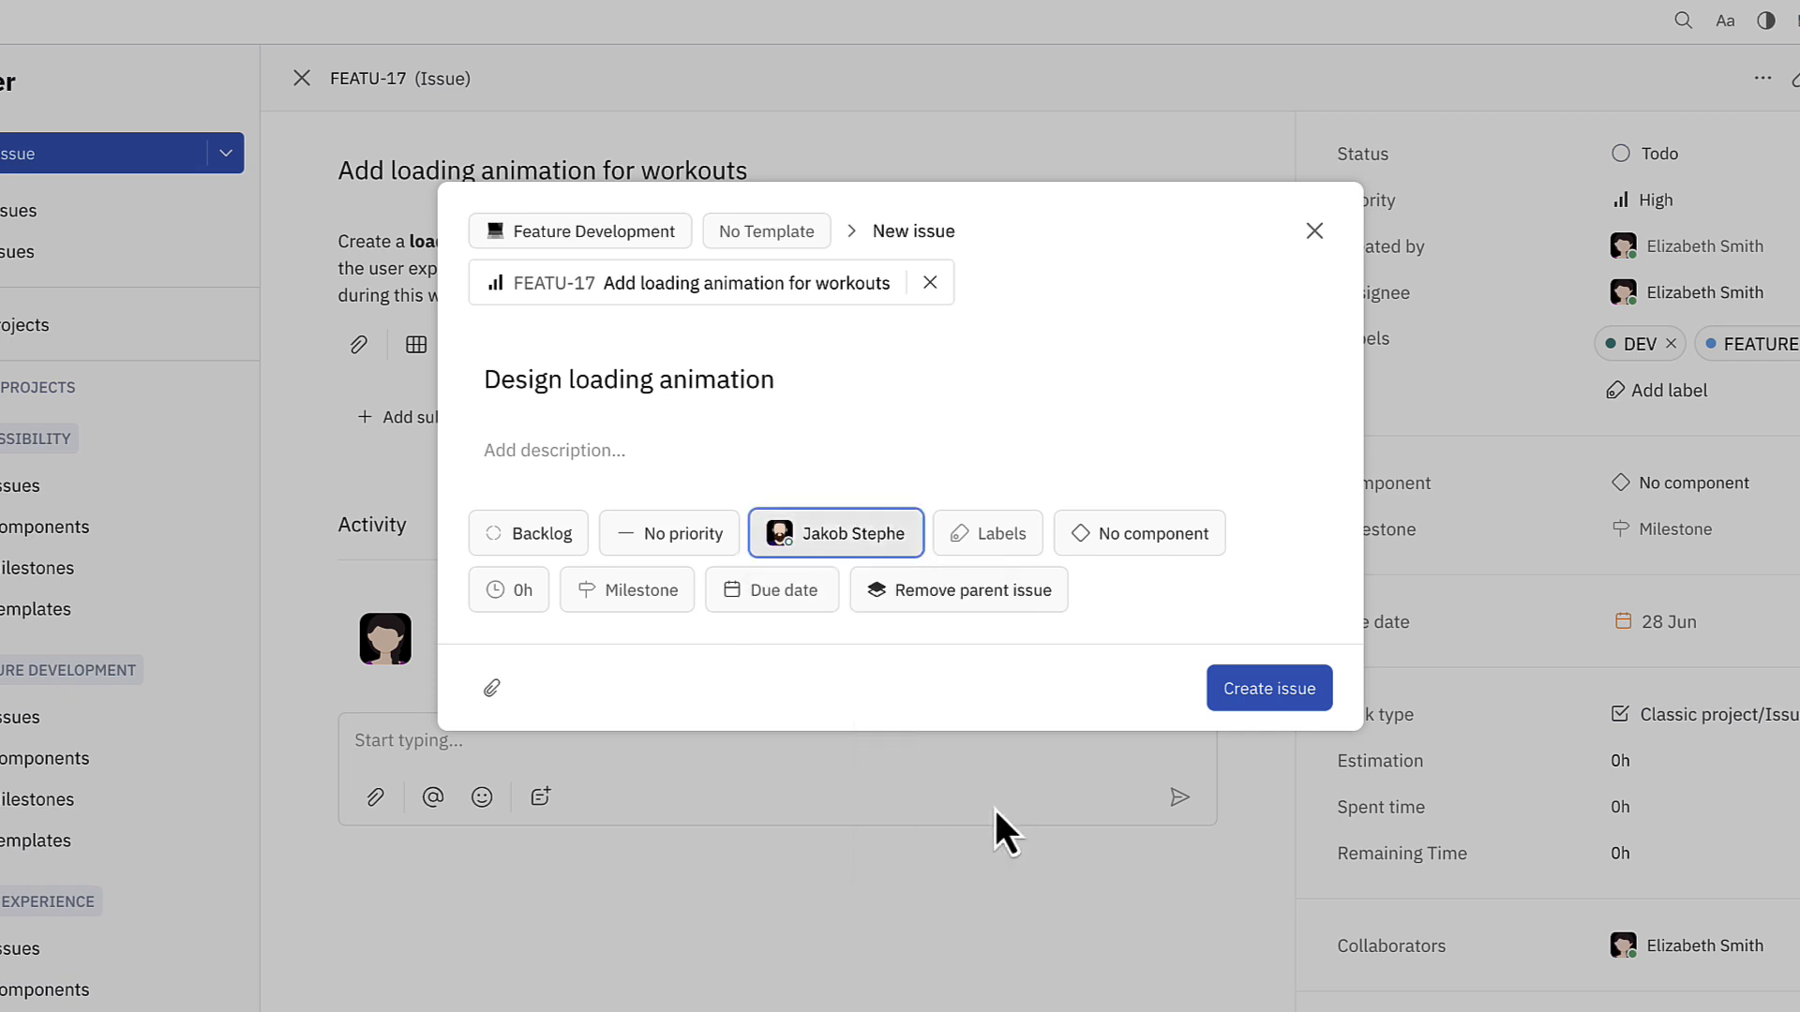
Set the sub-issue's status to Todo and priority to High.
{"action": "left_click", "coordinate": [580, 544]}
{"action": "left_click", "coordinate": [667, 660]}
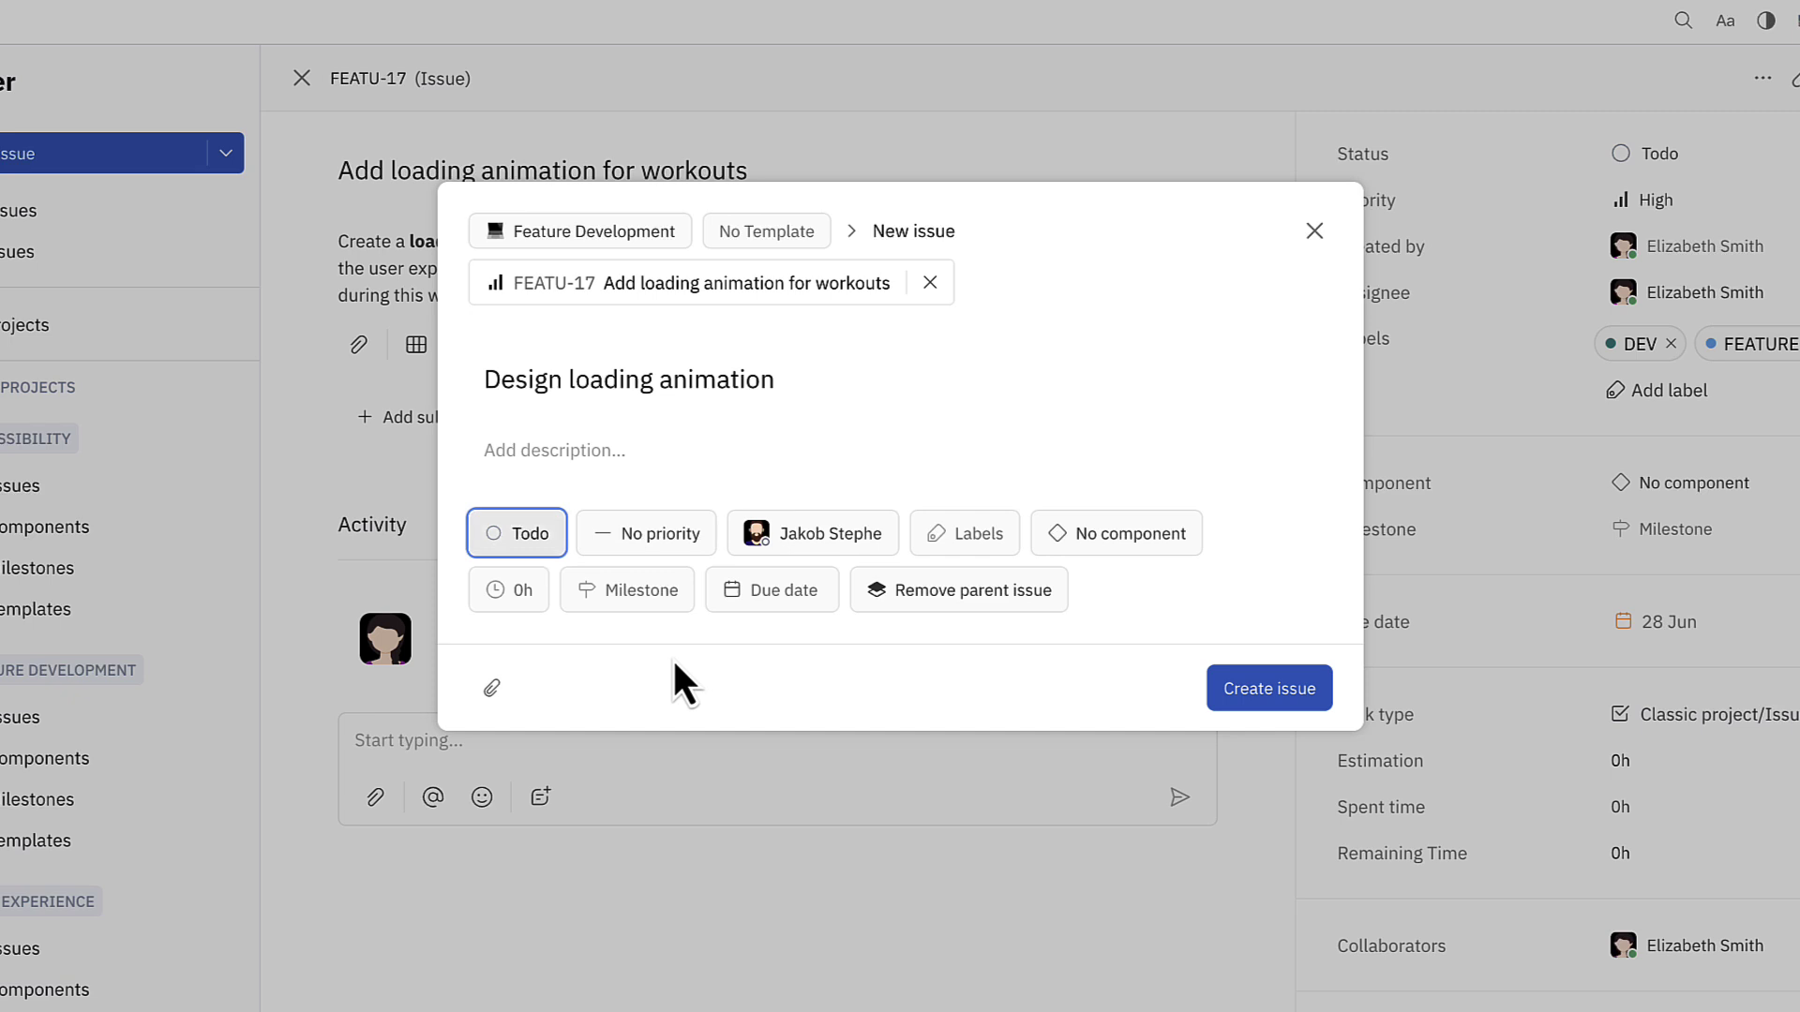
{"action": "left_click", "coordinate": [703, 553]}
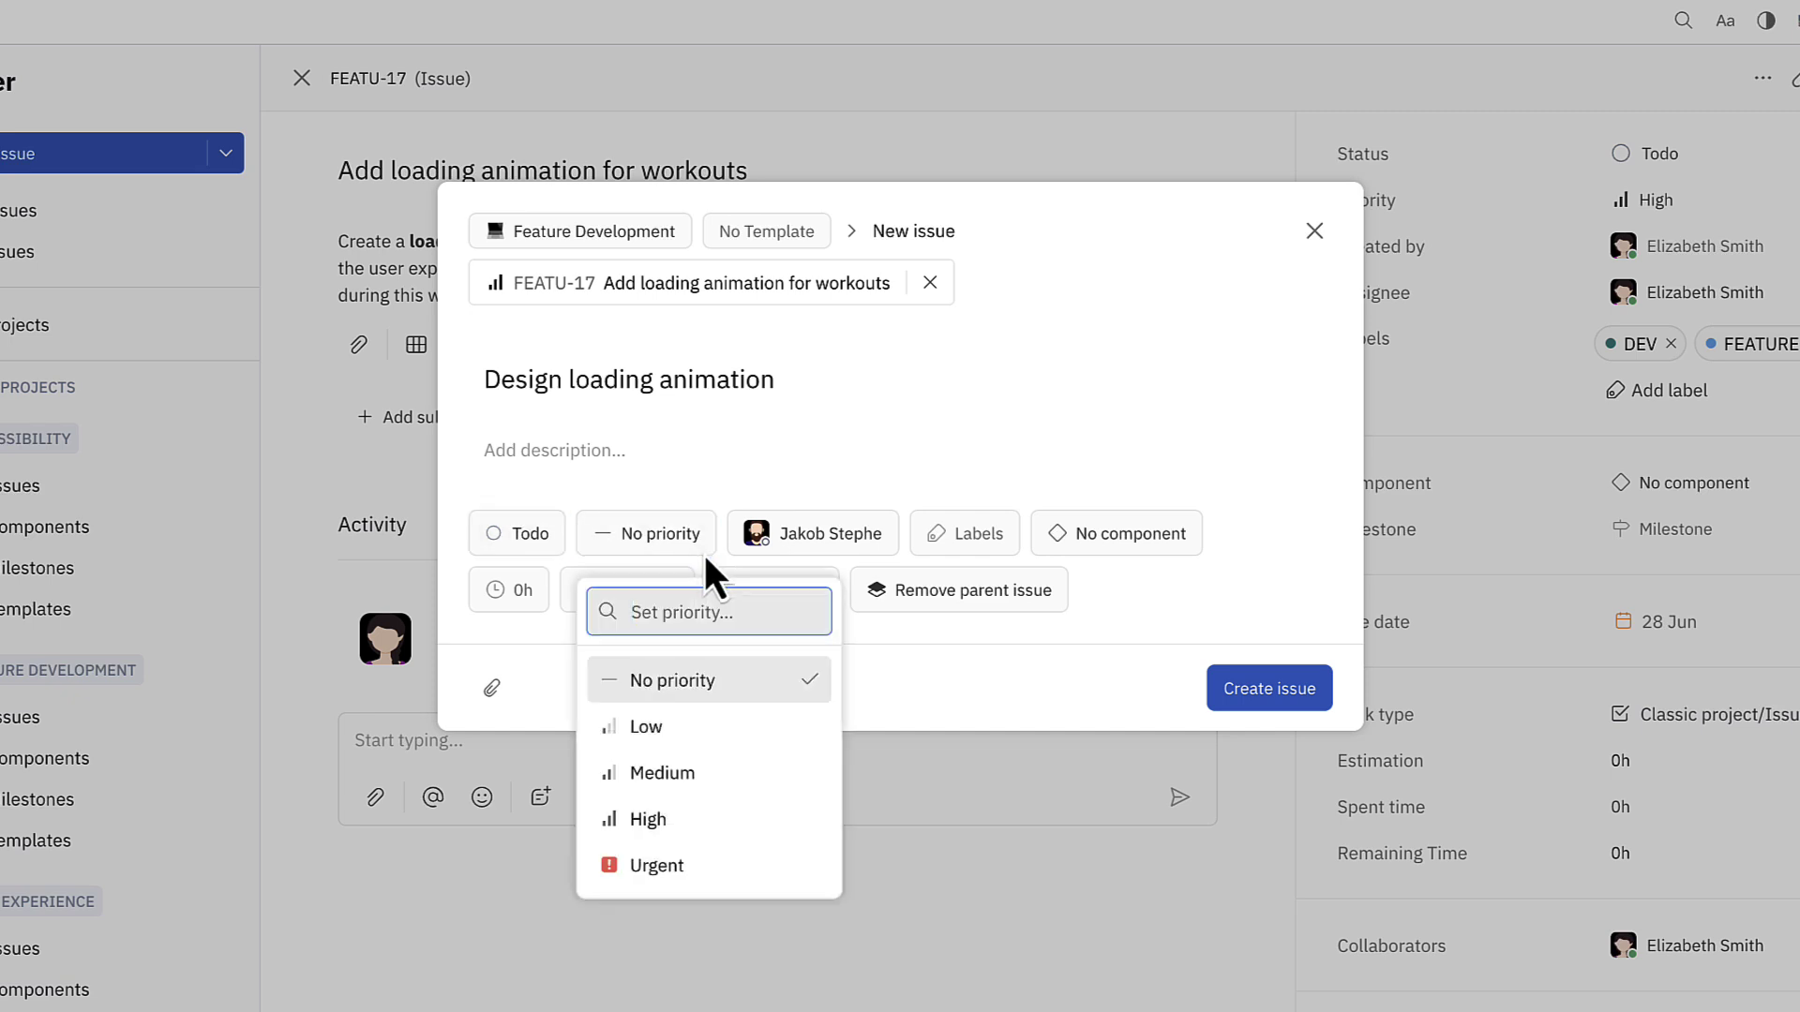
{"action": "left_click", "coordinate": [807, 819]}
Add UX and DESIGN labels, set due date 25 Jun, and create the sub-issue.
{"action": "left_click", "coordinate": [942, 542]}
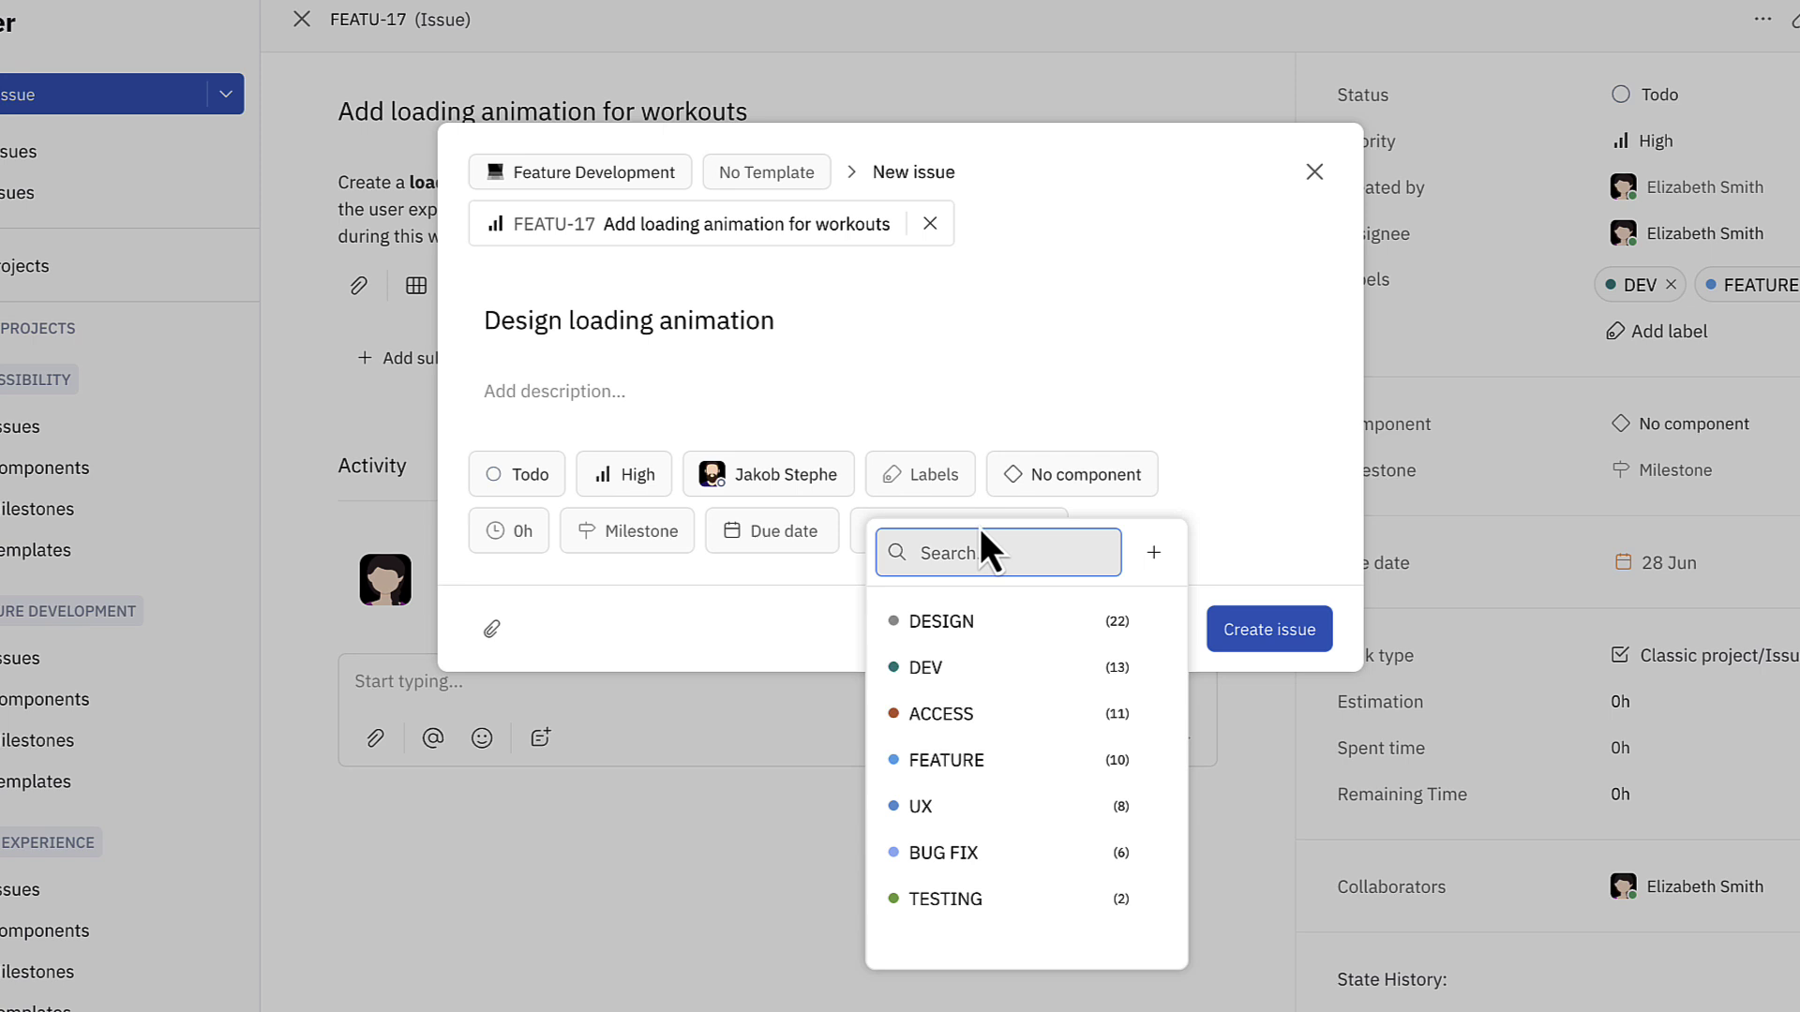
{"action": "left_click", "coordinate": [1060, 764]}
{"action": "left_click", "coordinate": [1033, 586]}
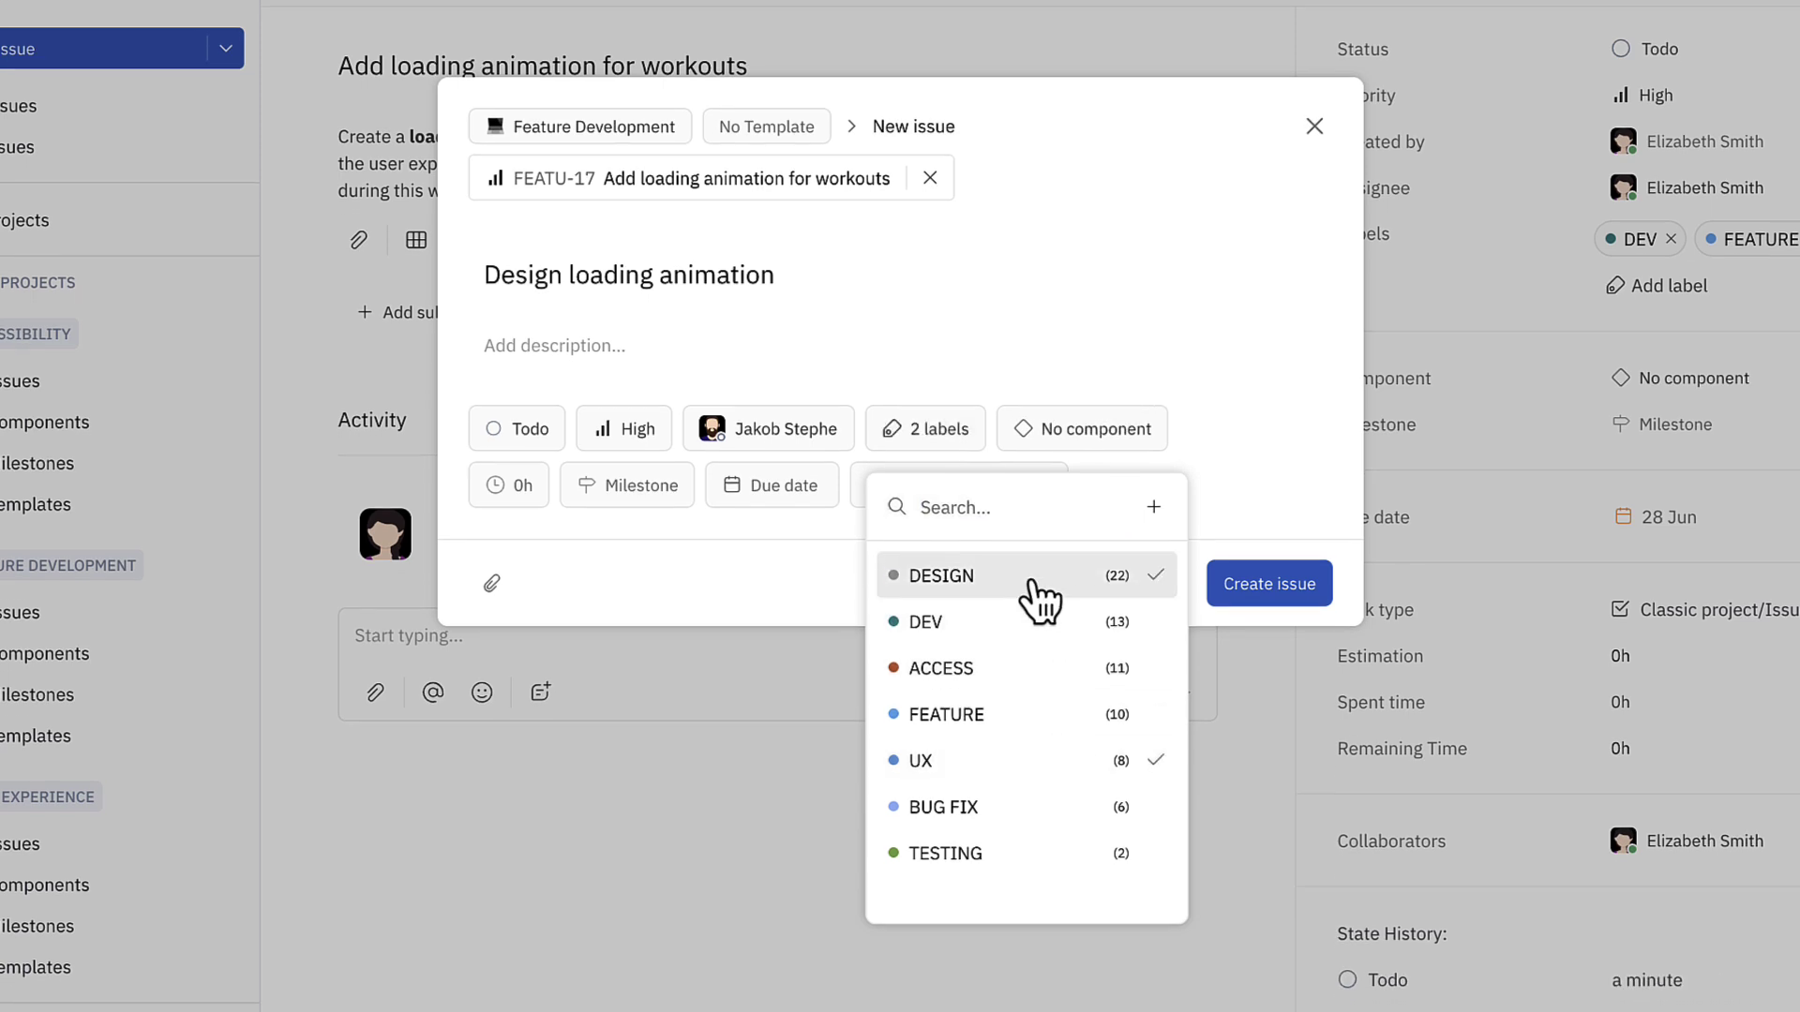
{"action": "left_click", "coordinate": [1246, 439]}
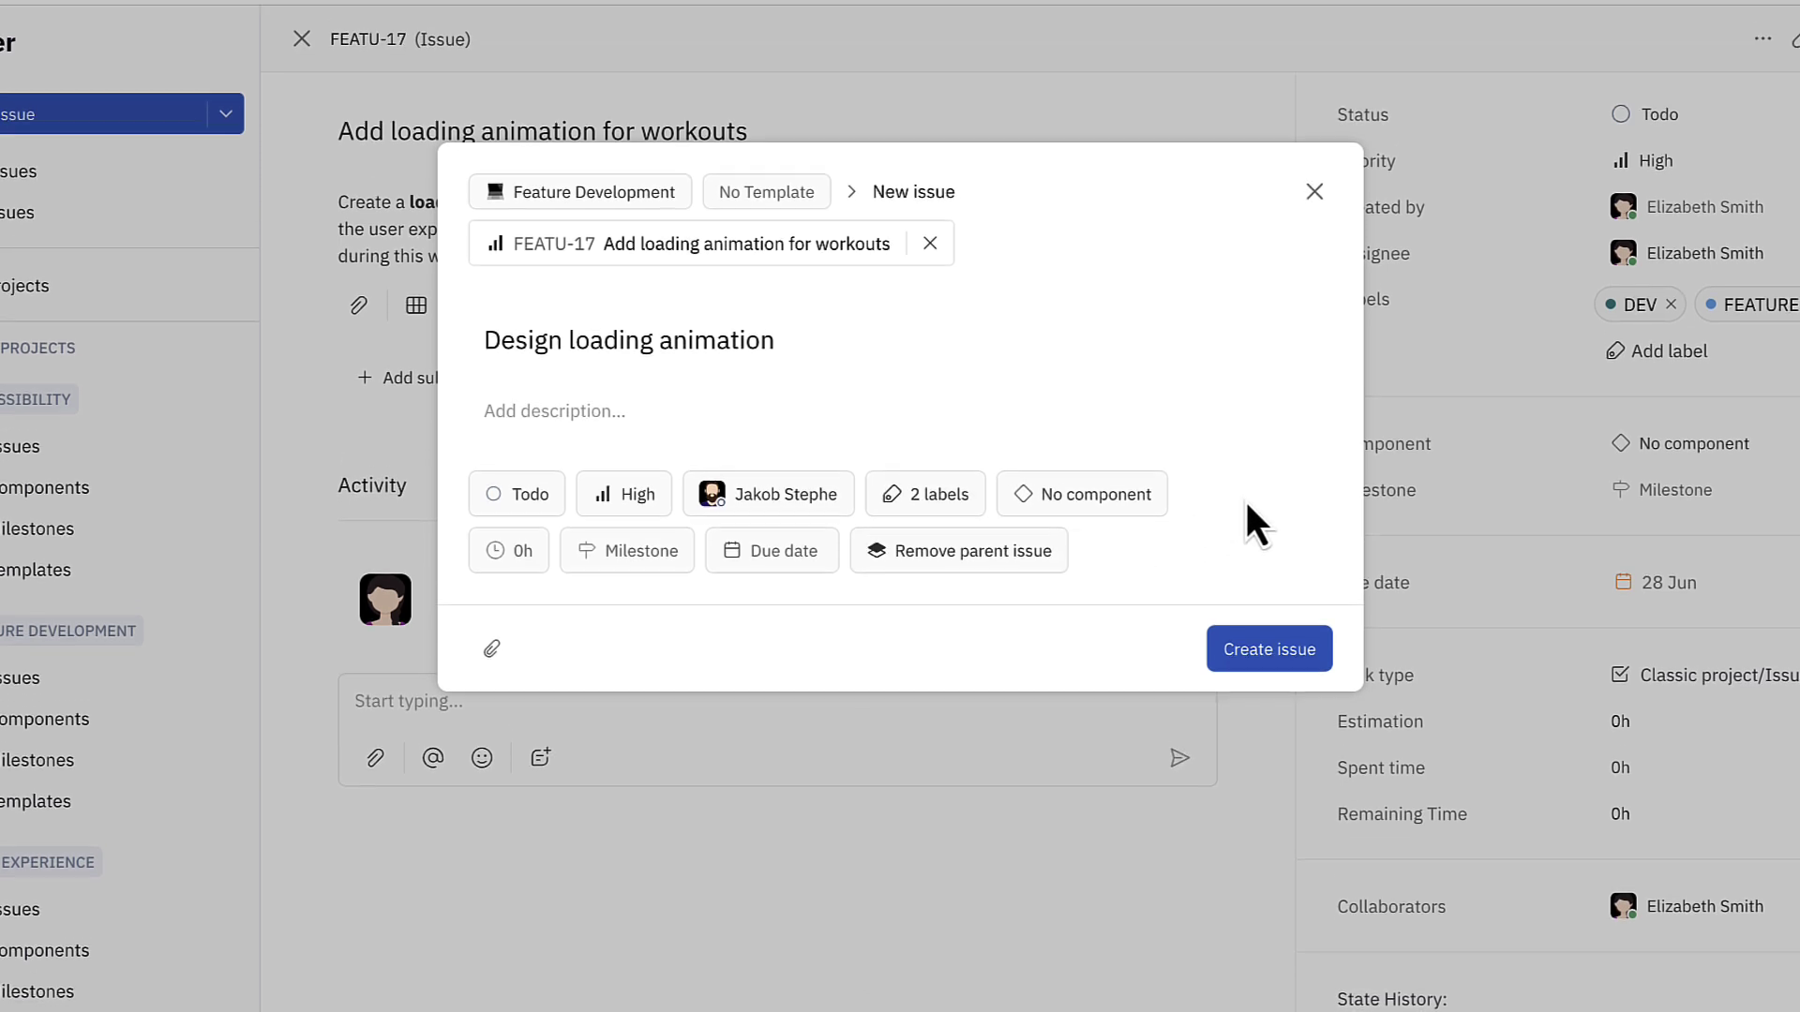
{"action": "left_click", "coordinate": [788, 600]}
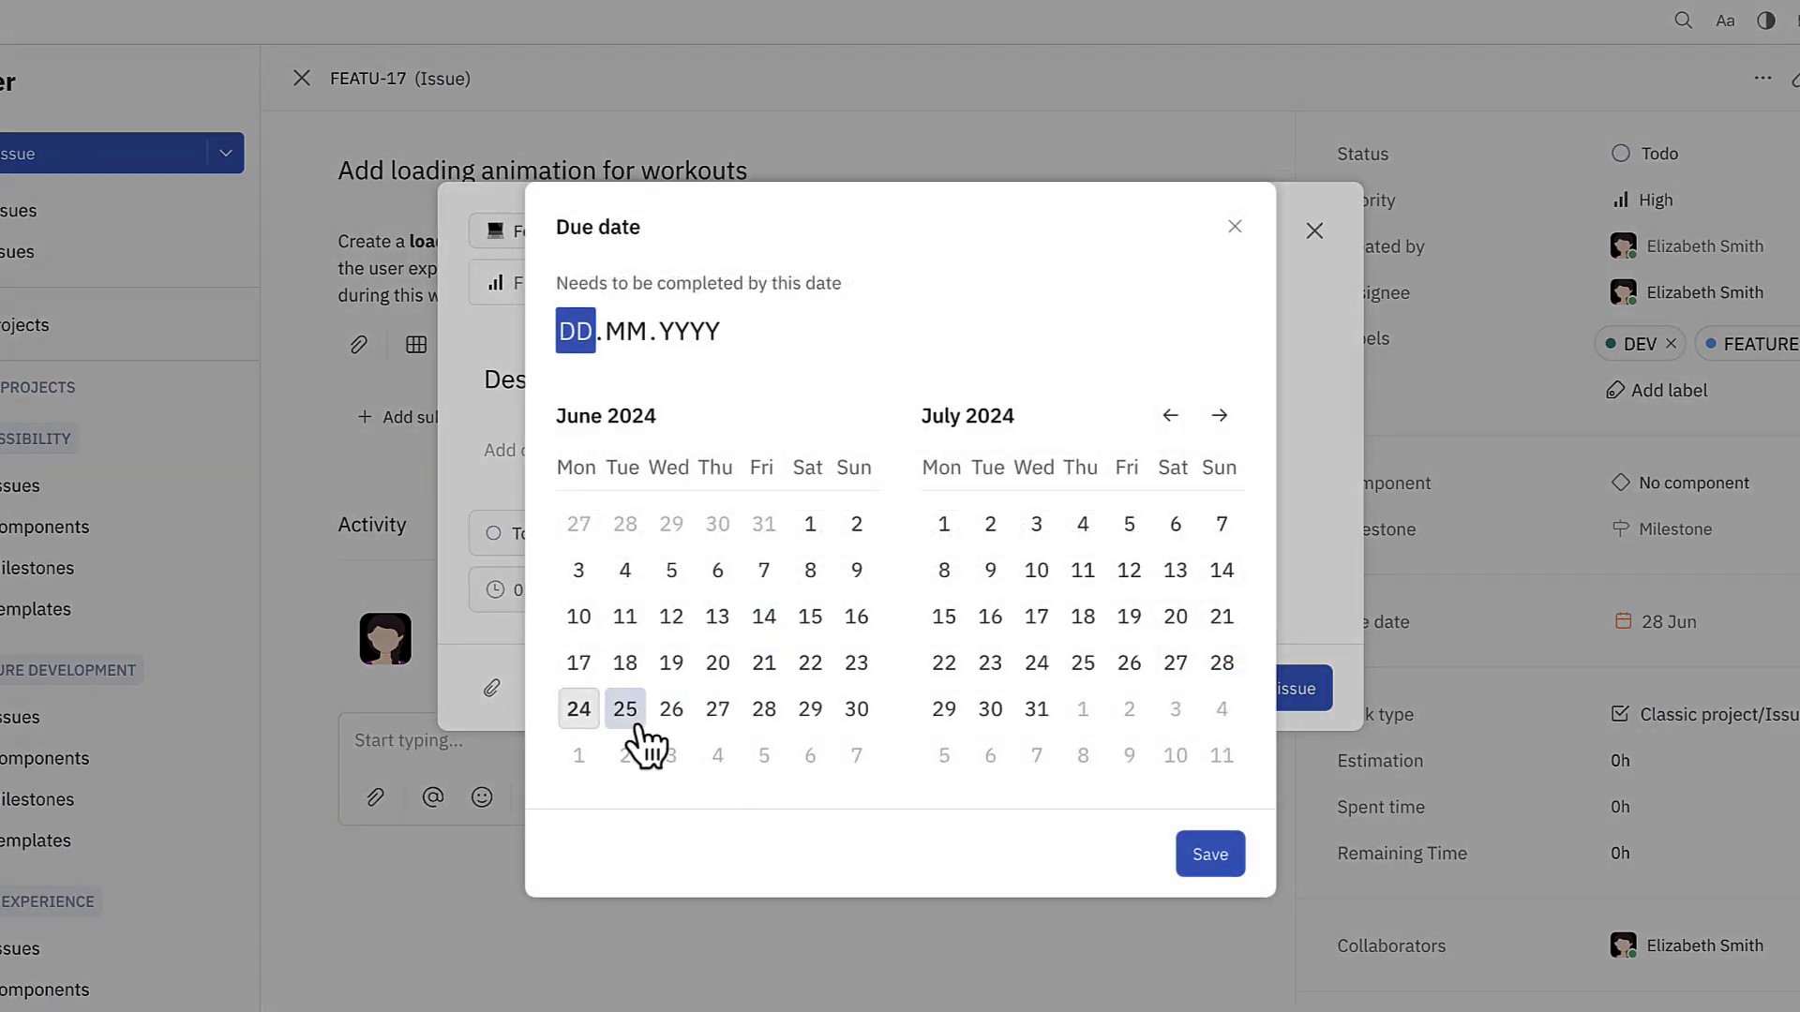
{"action": "left_click", "coordinate": [625, 712]}
{"action": "left_click", "coordinate": [1322, 687]}
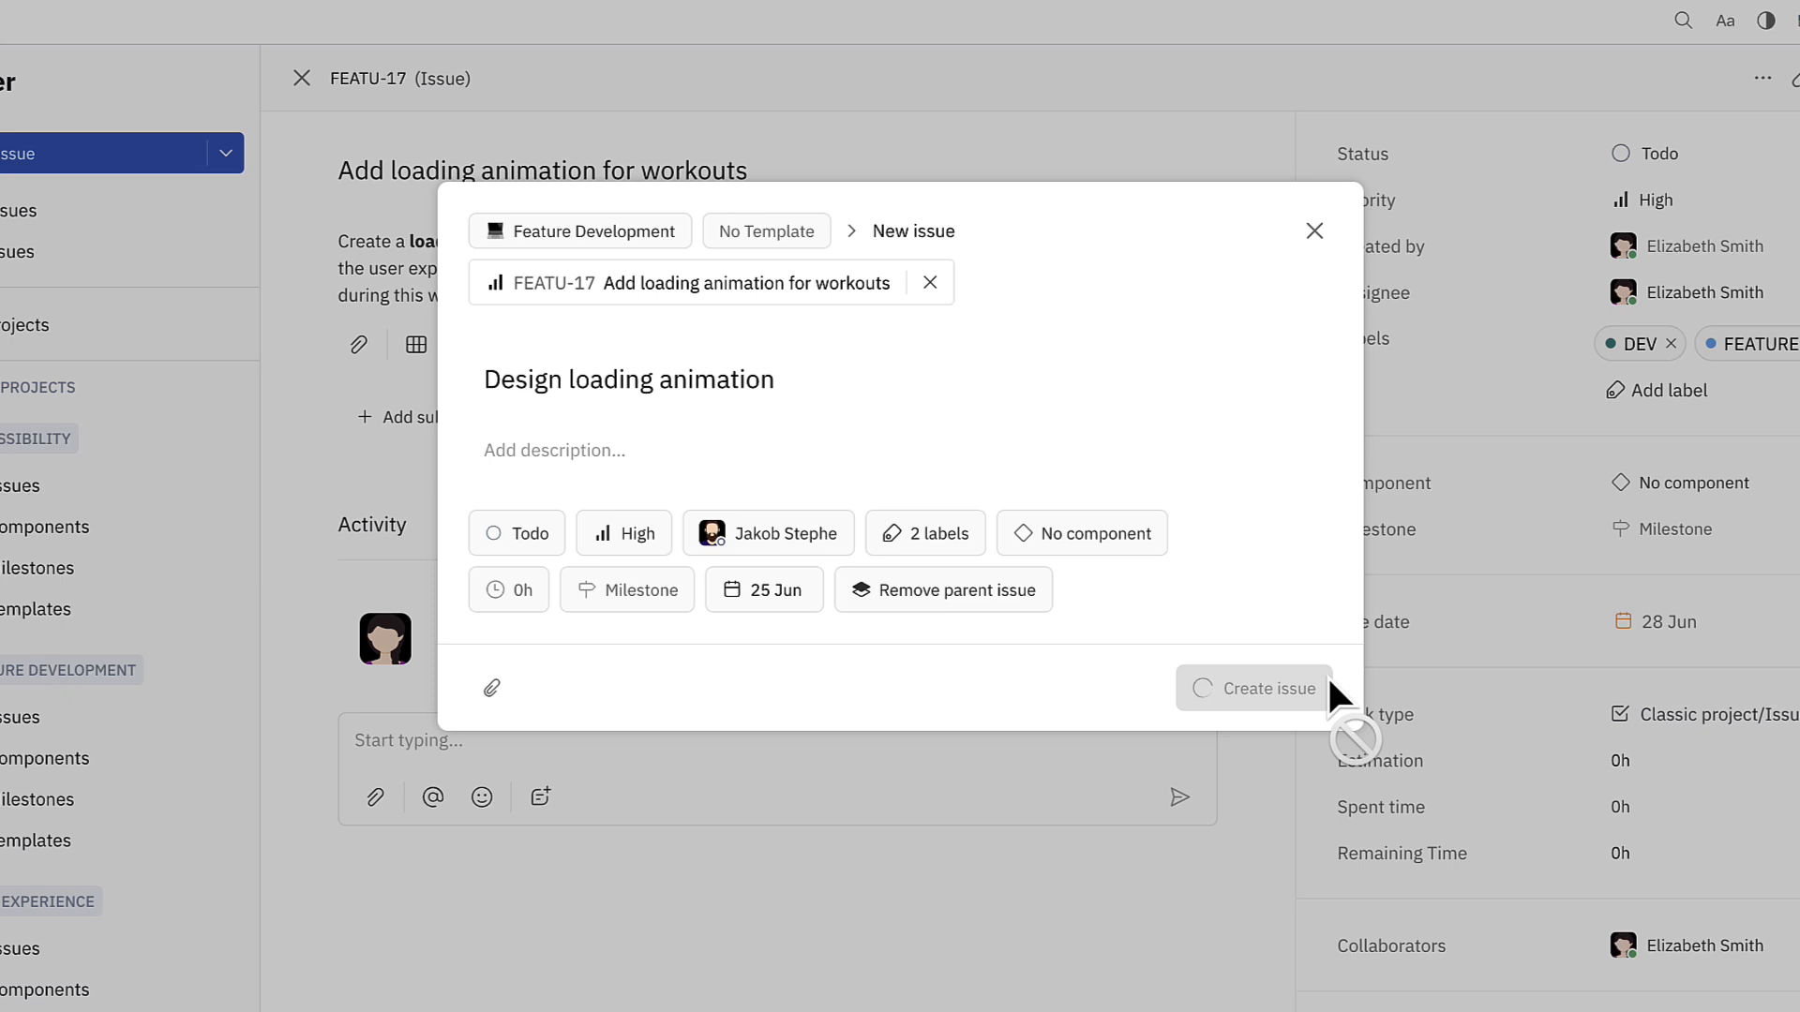
Start sub-issue 'Review designs for accessibility best practices' in the Accessibility project.
{"action": "left_click", "coordinate": [1199, 419]}
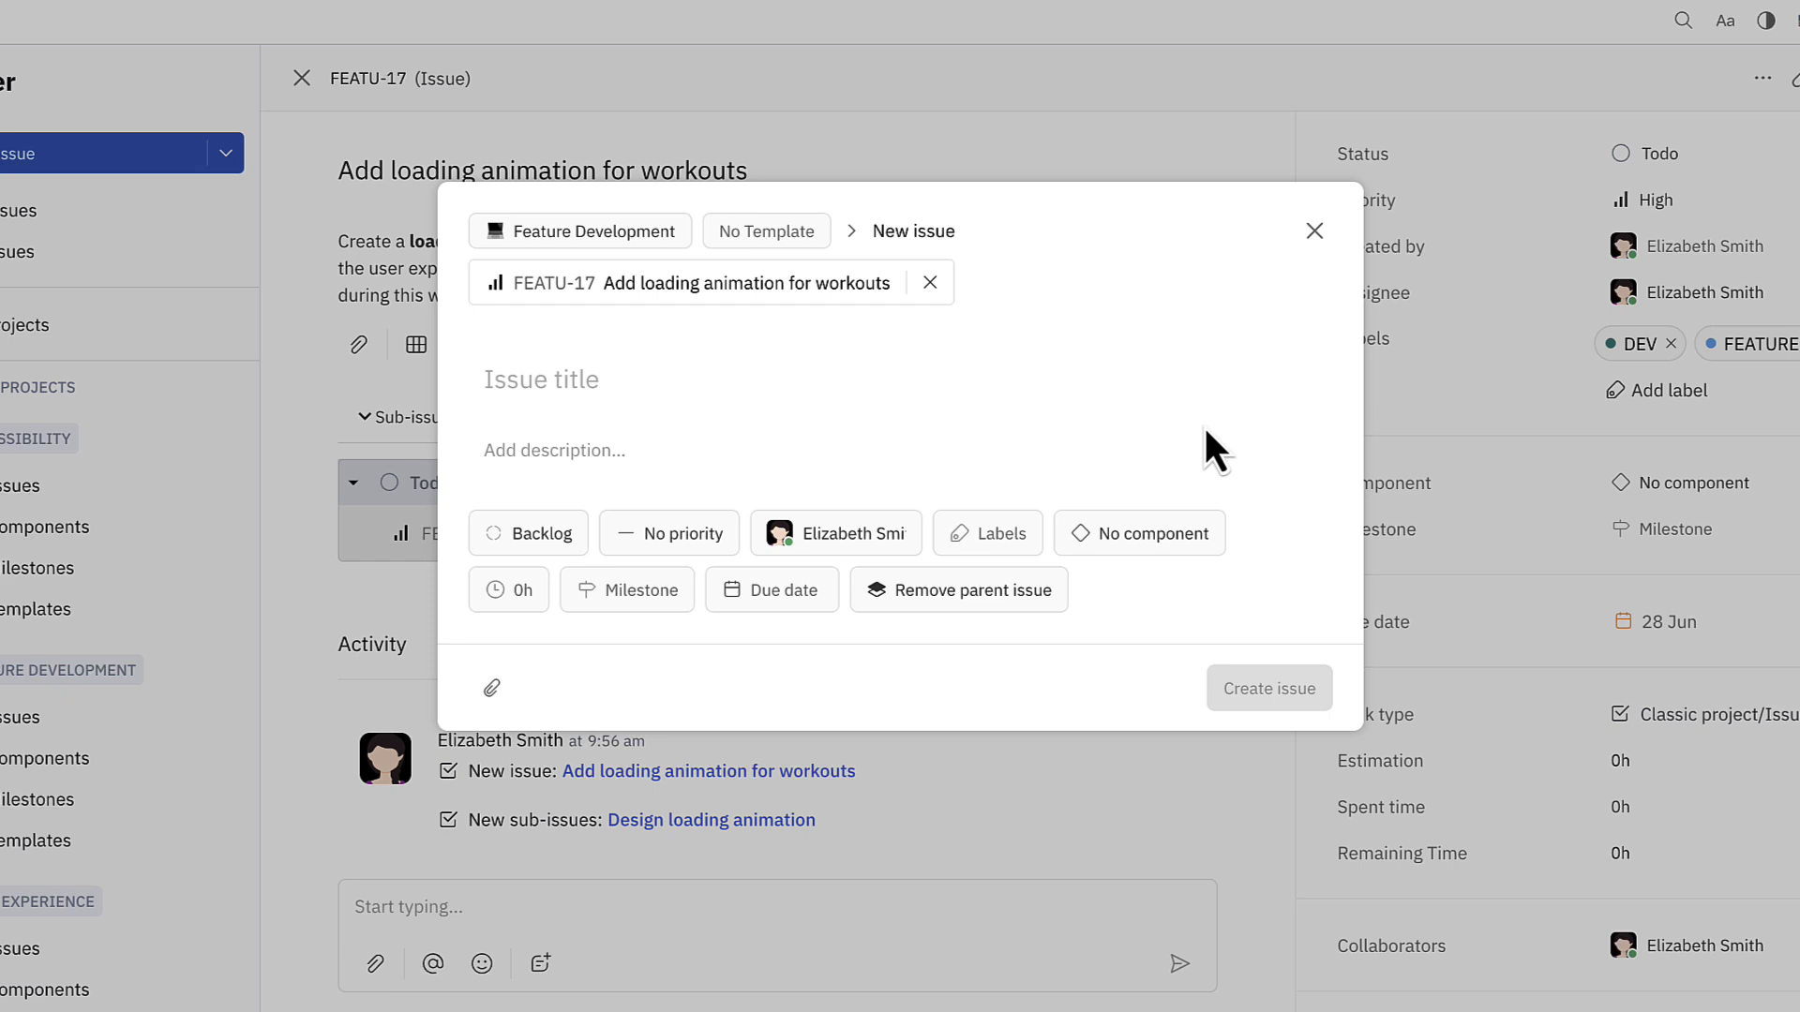
{"action": "type", "text": "Review designs for accessibility best practices"}
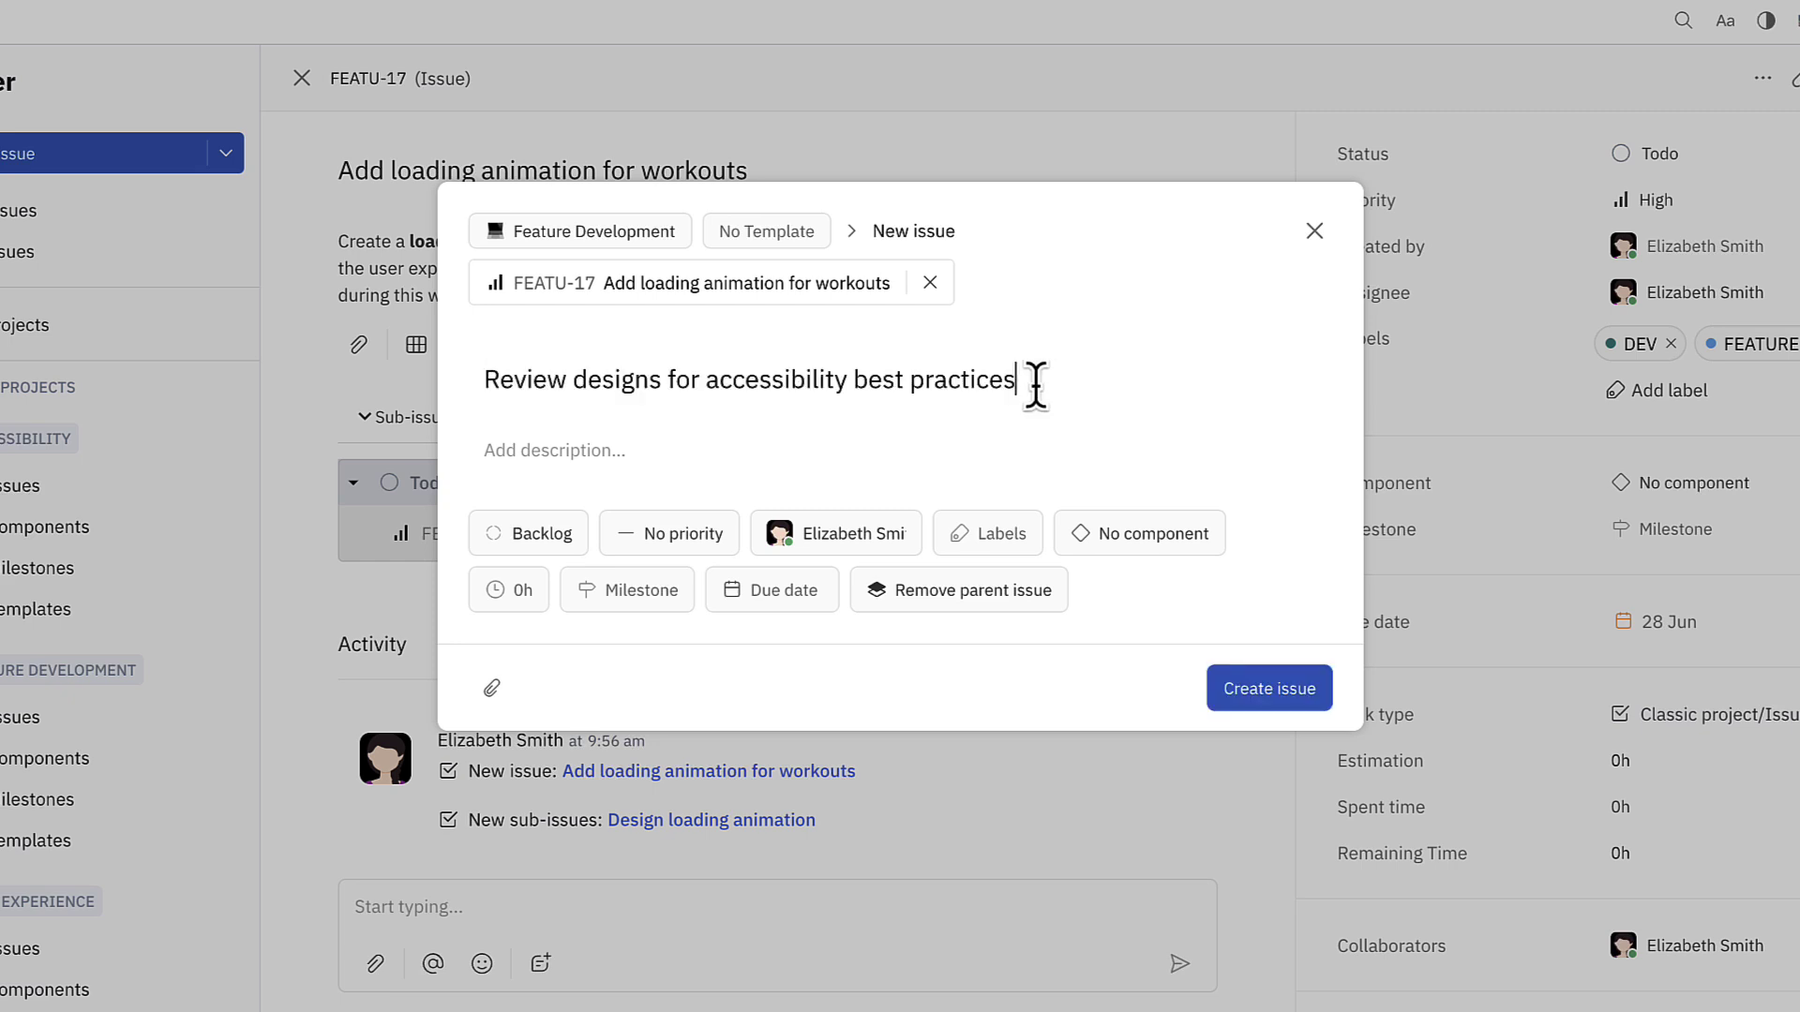
{"action": "left_click", "coordinate": [678, 238]}
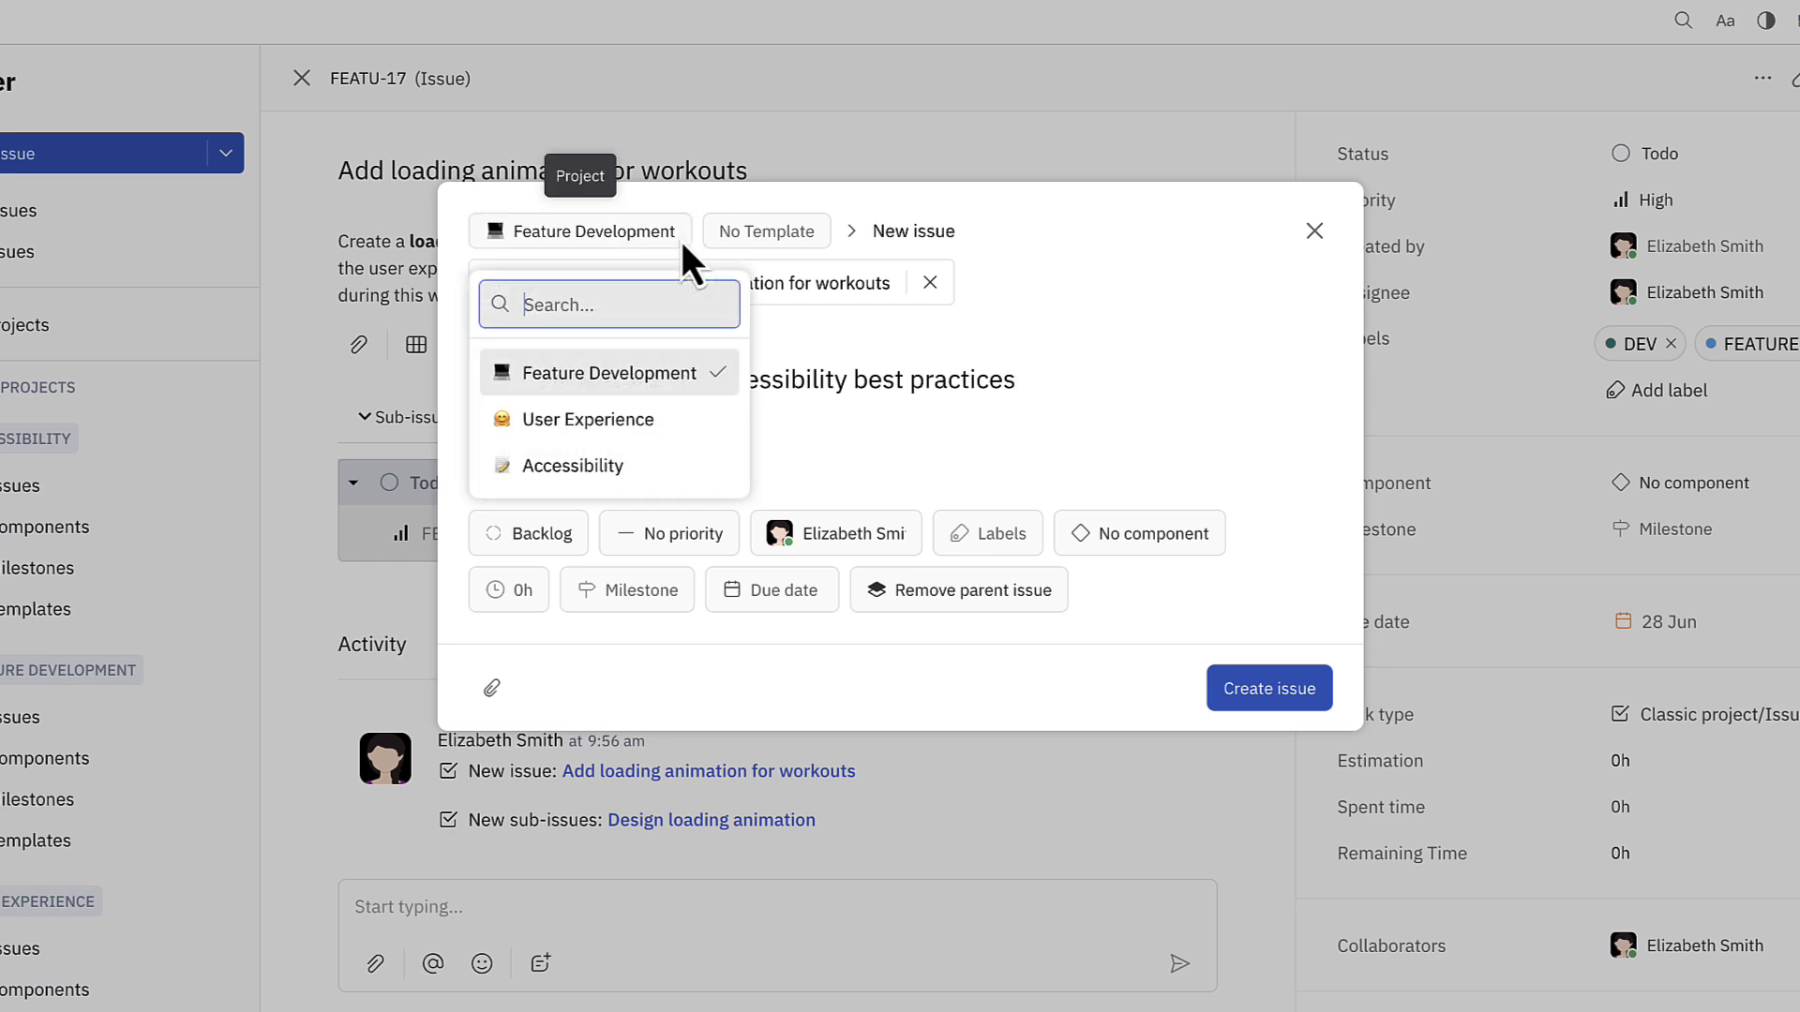
{"action": "left_click", "coordinate": [731, 469]}
Set it to Todo with High priority and assign it to a teammate.
{"action": "left_click", "coordinate": [568, 539]}
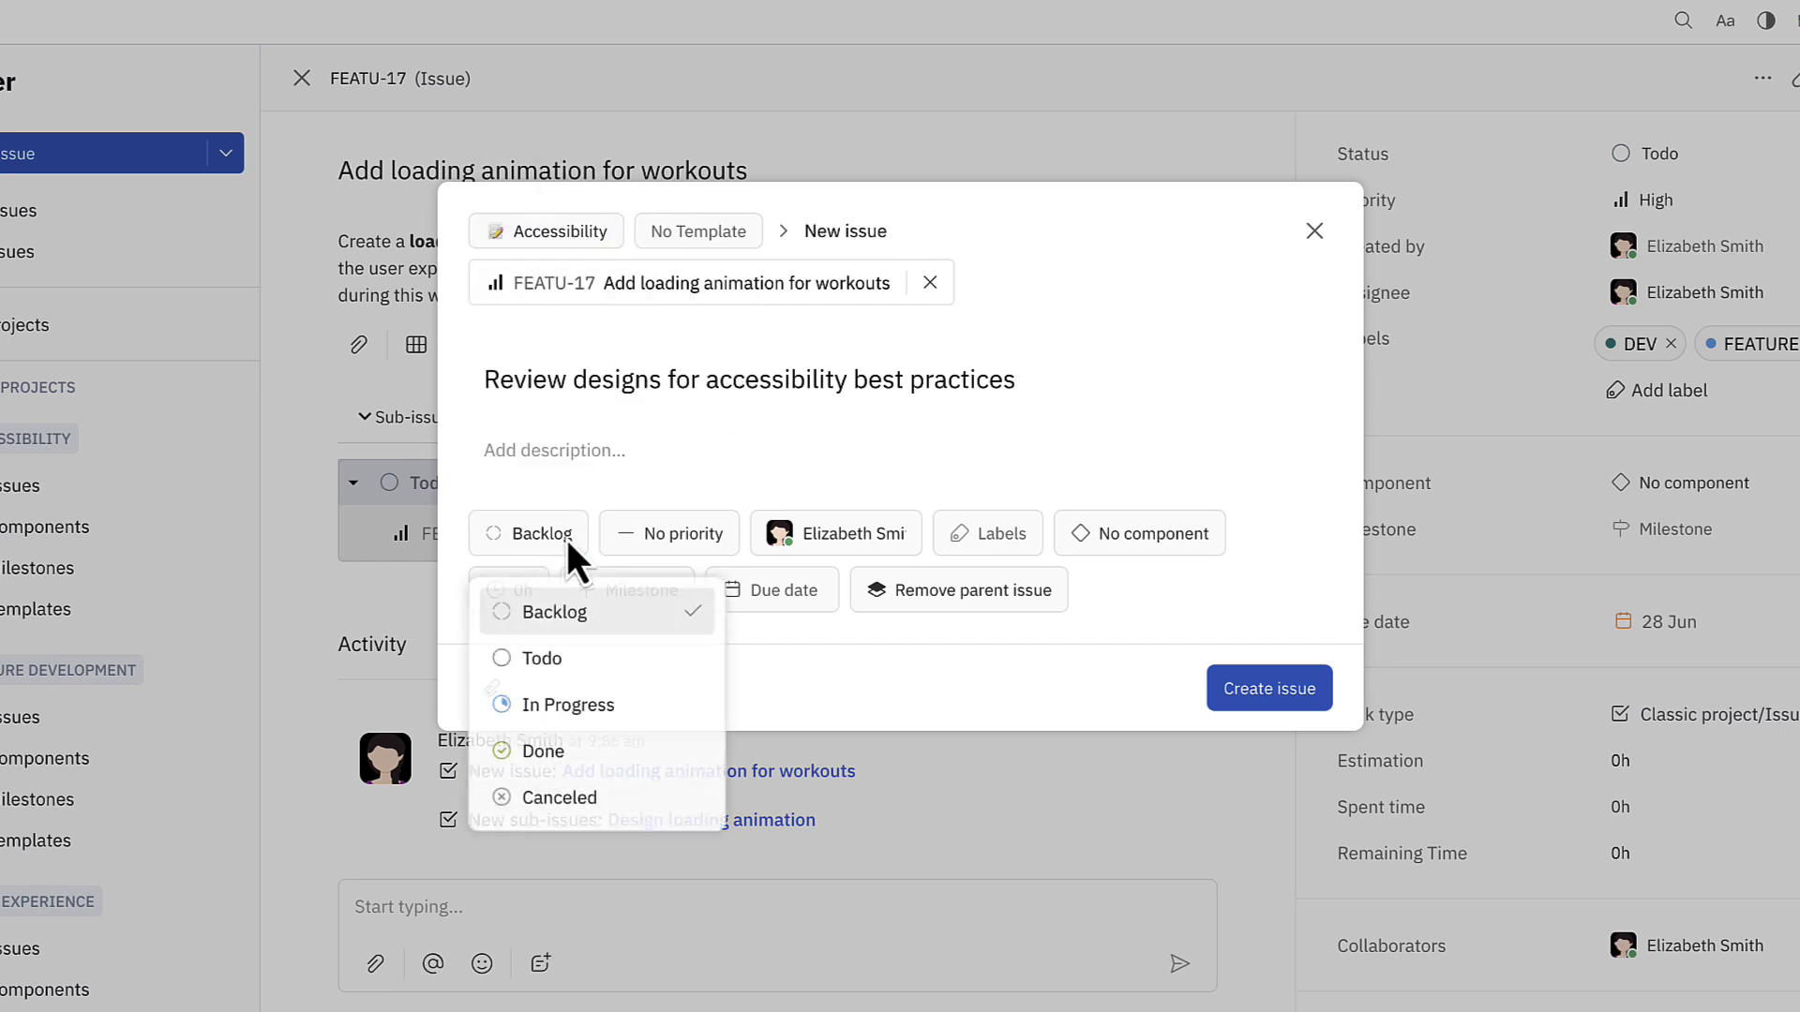
{"action": "left_click", "coordinate": [630, 667]}
{"action": "left_click", "coordinate": [658, 545]}
{"action": "left_click", "coordinate": [771, 834]}
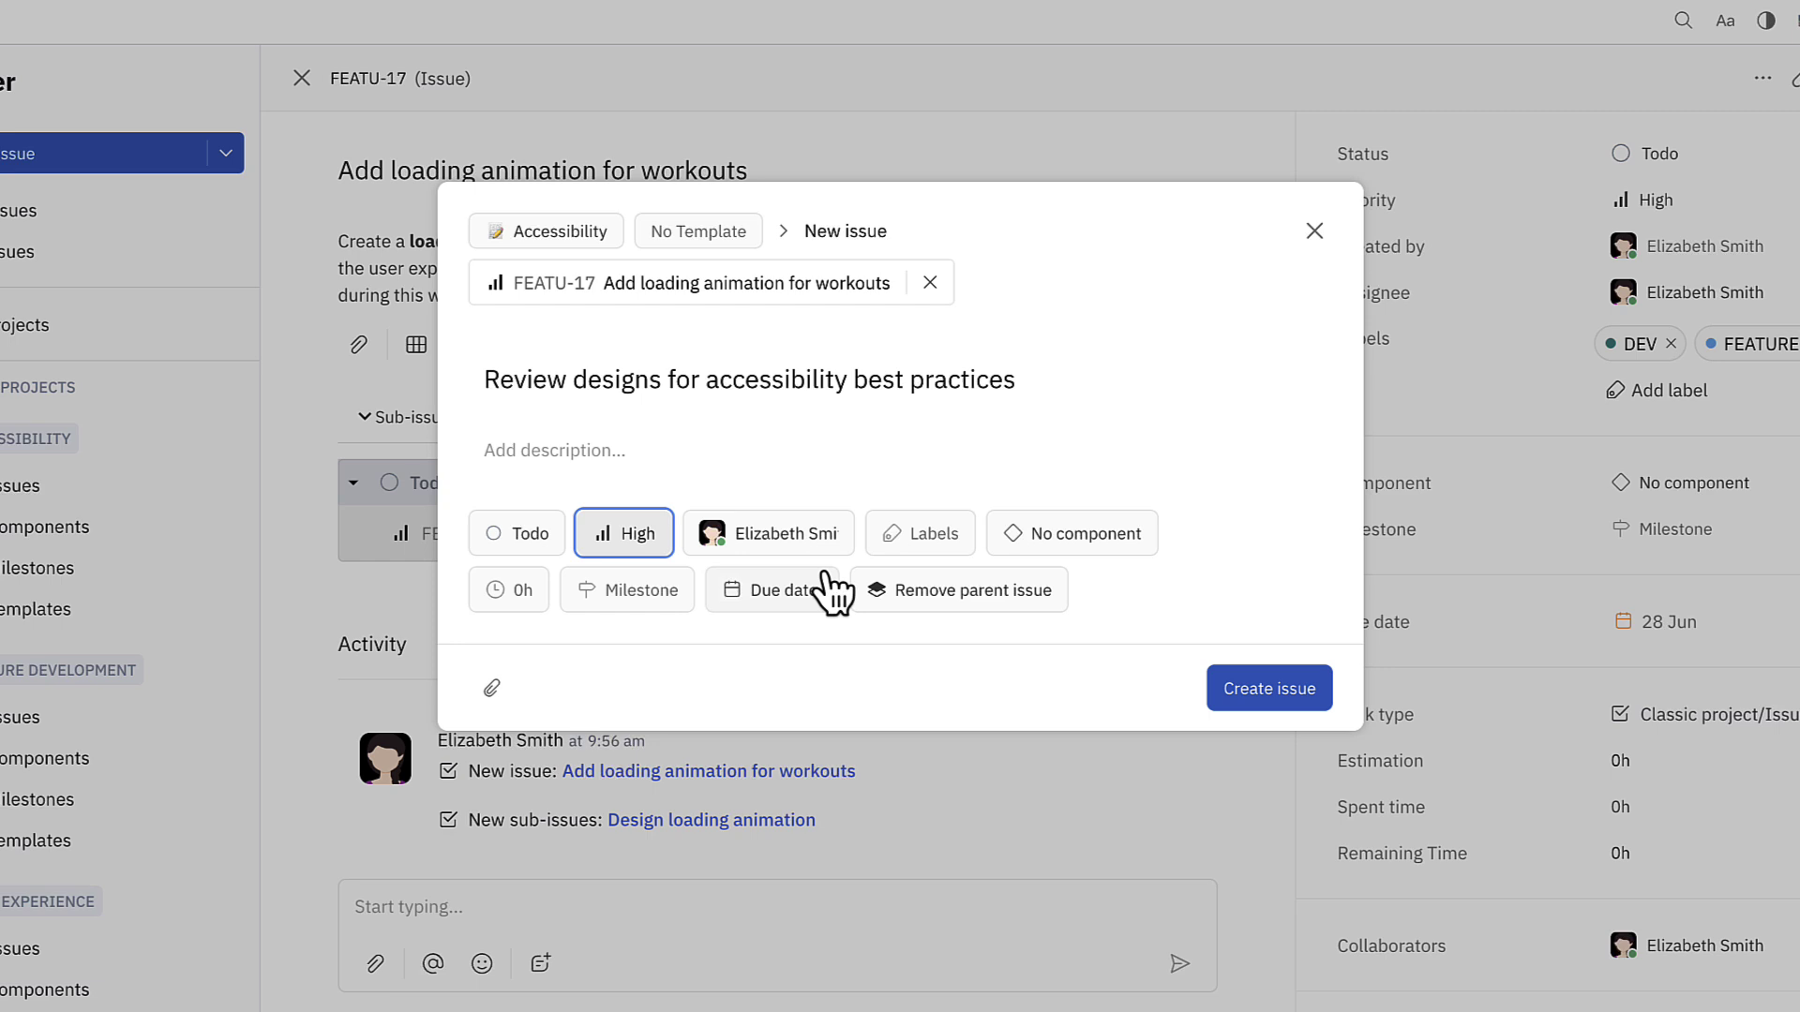
{"action": "left_click", "coordinate": [818, 545]}
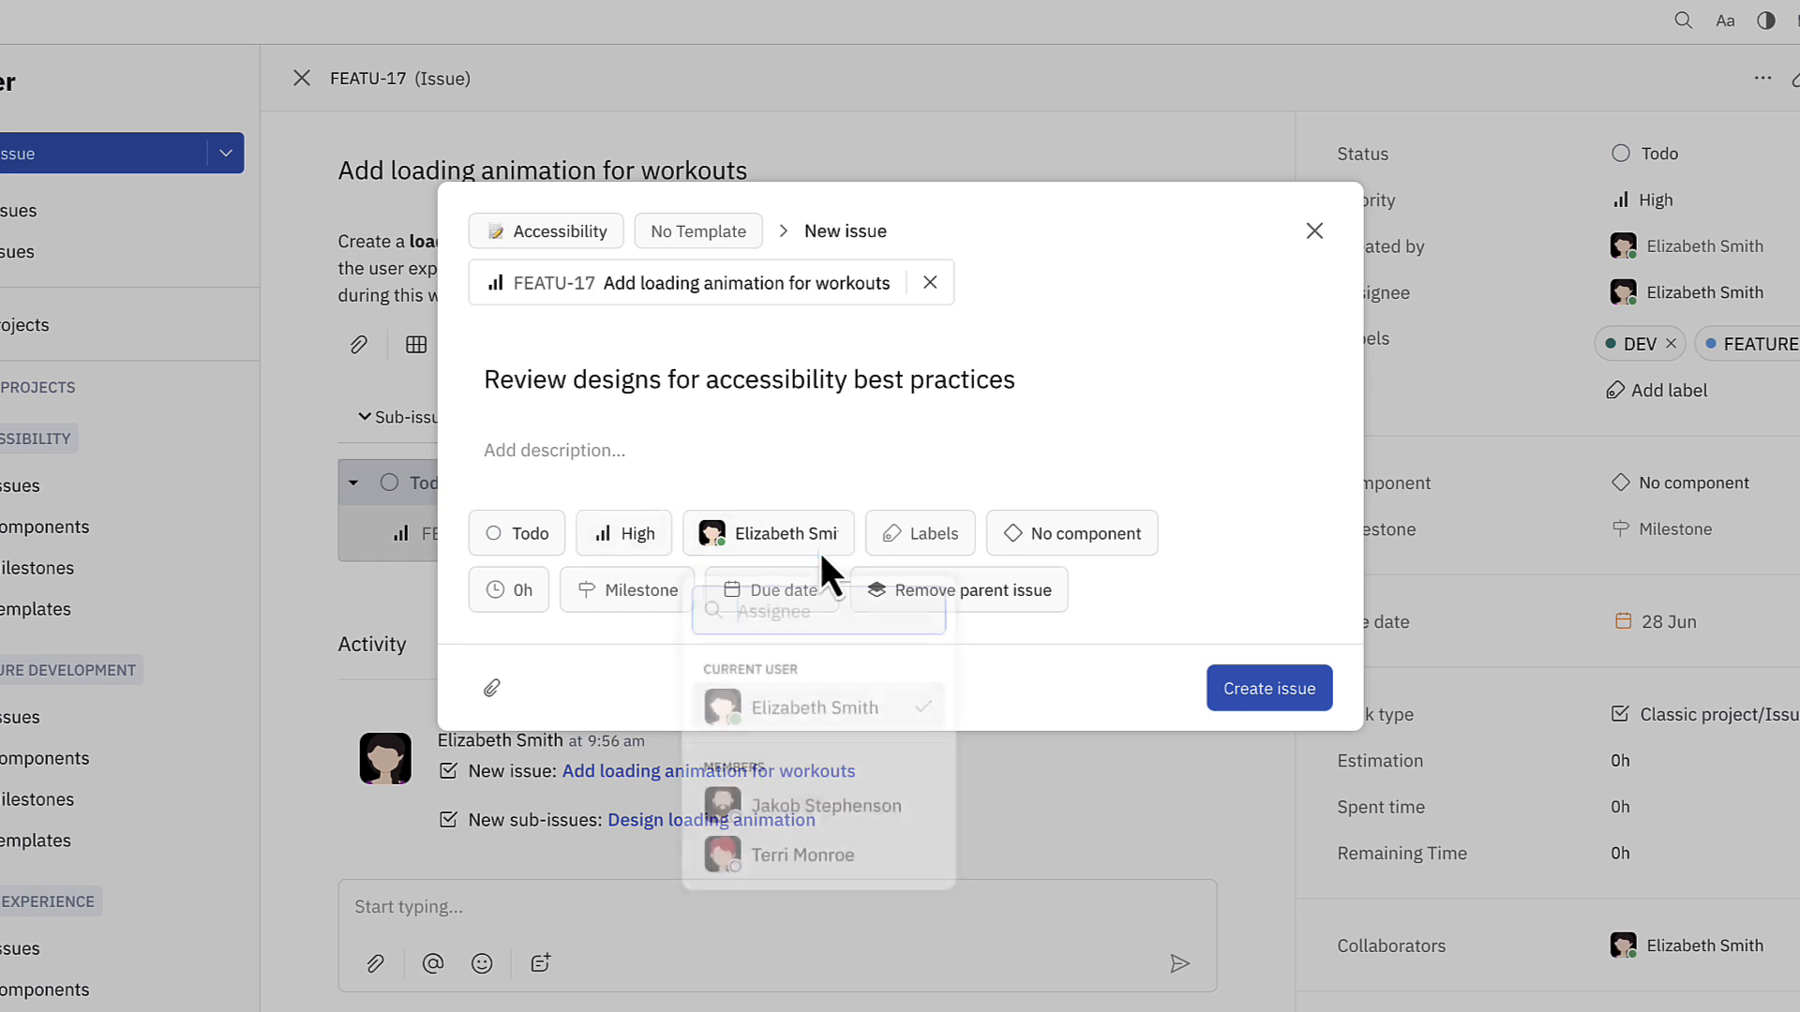
{"action": "left_click", "coordinate": [925, 867]}
Add ACCESS and UX labels, set due date 26 Jun, and create the sub-issue.
{"action": "left_click", "coordinate": [919, 534]}
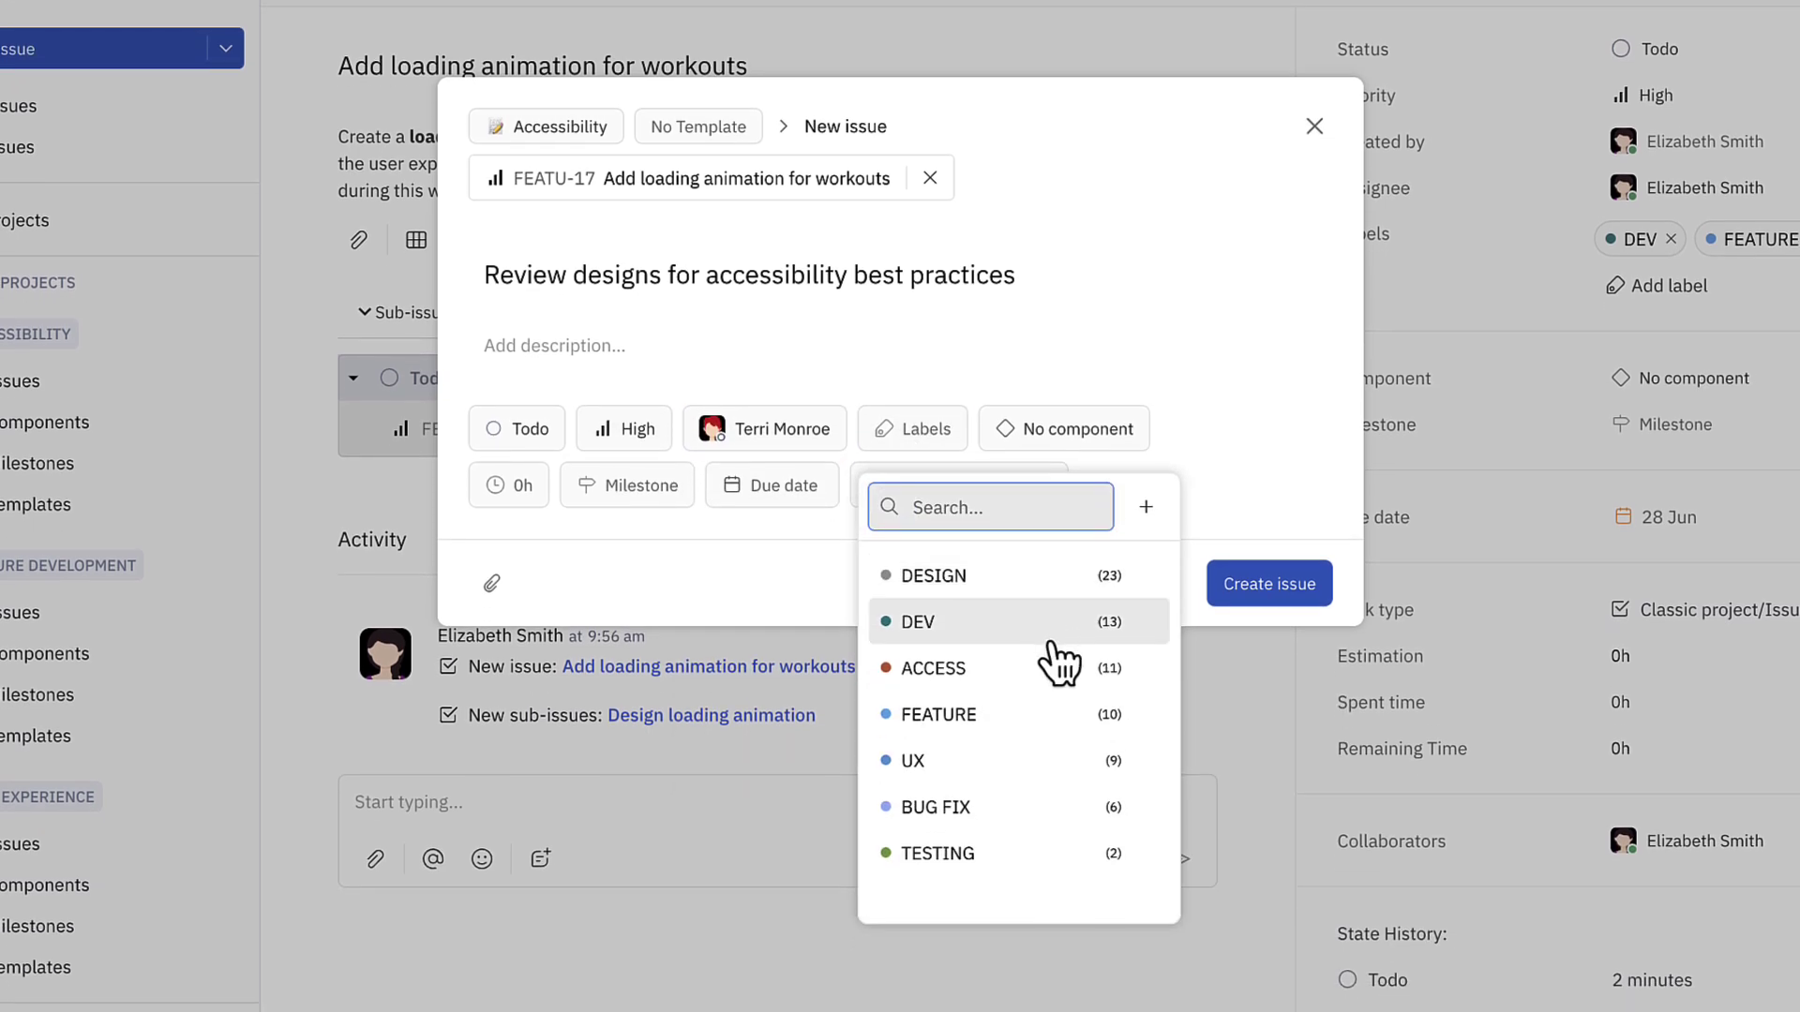
{"action": "left_click", "coordinate": [1059, 690]}
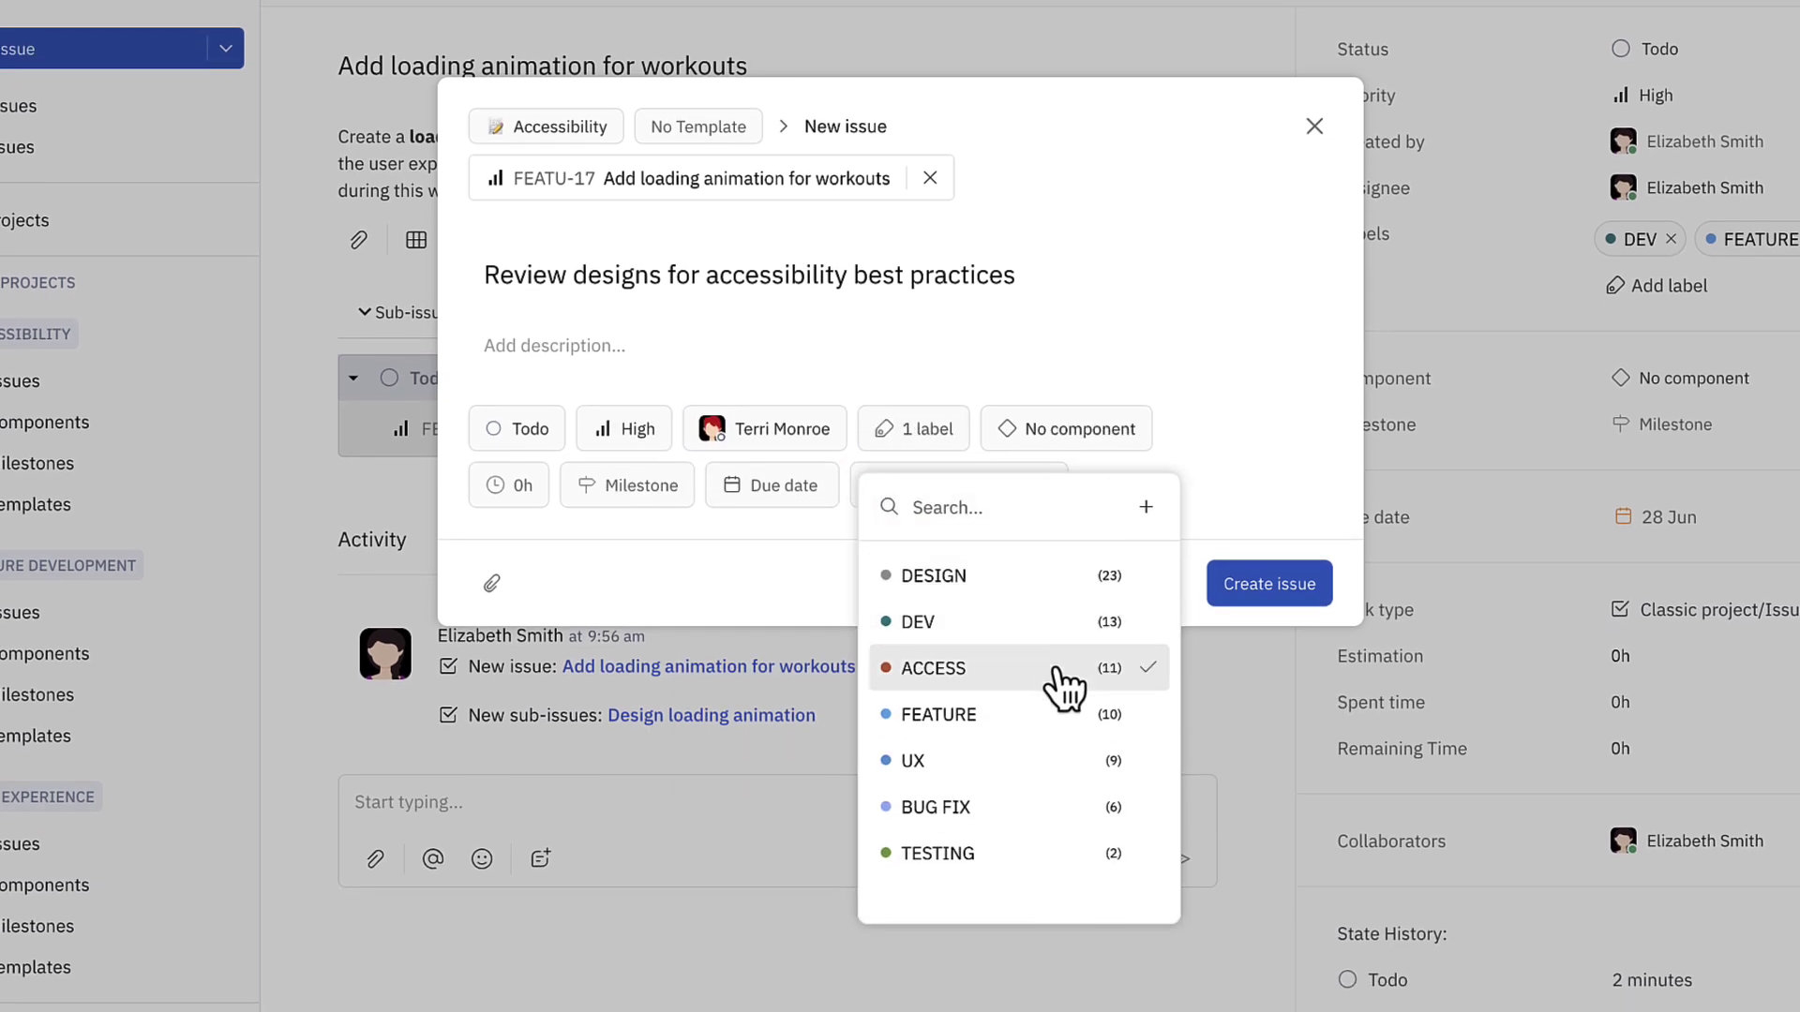
{"action": "left_click", "coordinate": [1077, 762]}
{"action": "left_click", "coordinate": [1268, 515]}
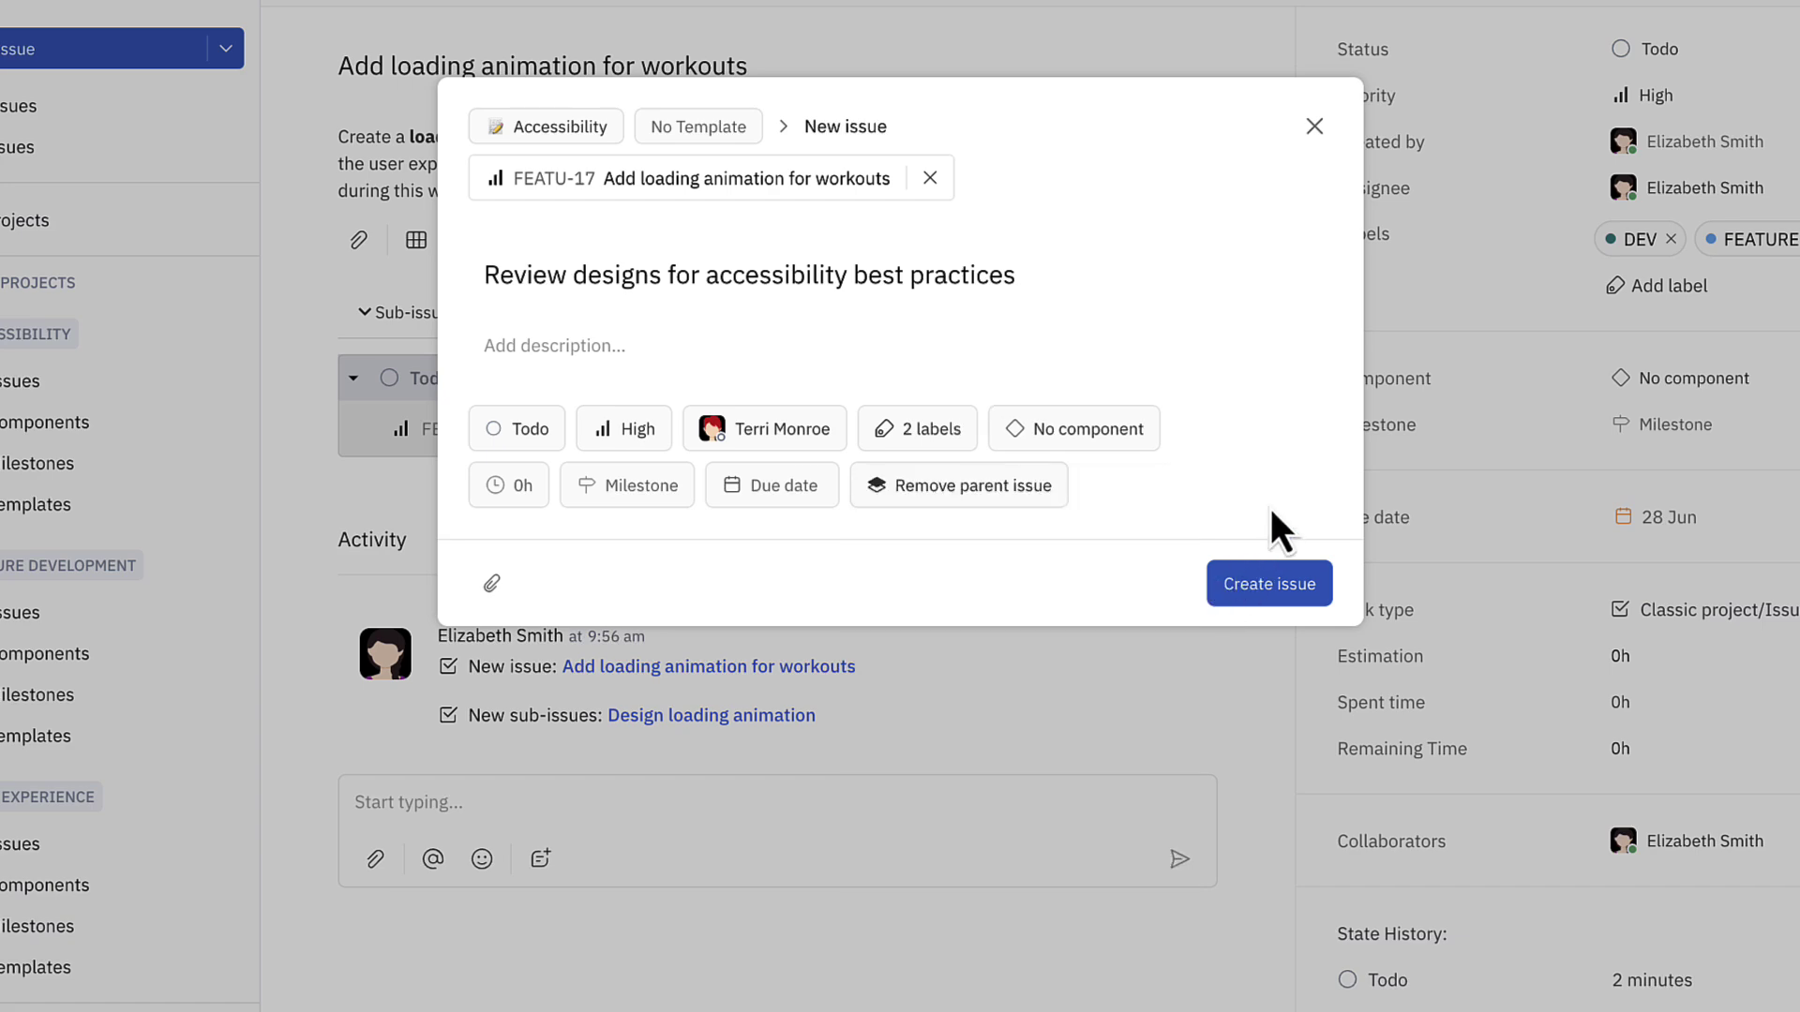
{"action": "left_click", "coordinate": [789, 495]}
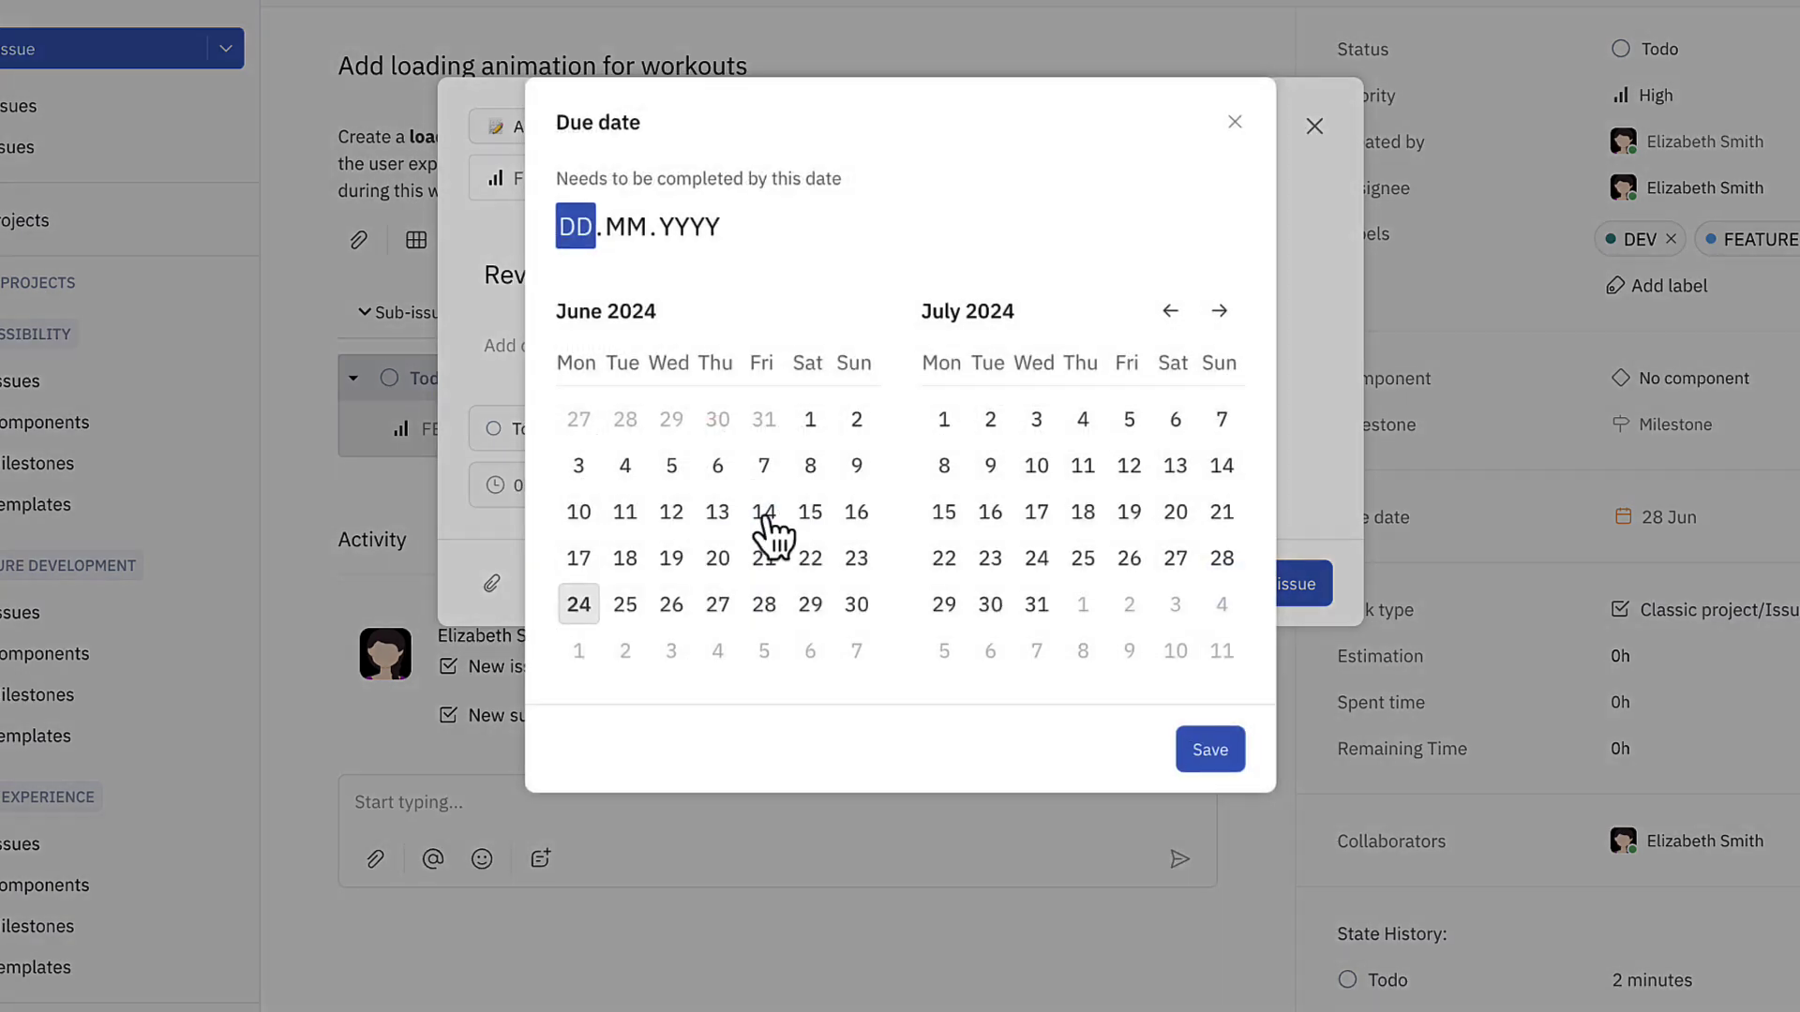
{"action": "left_click", "coordinate": [671, 604]}
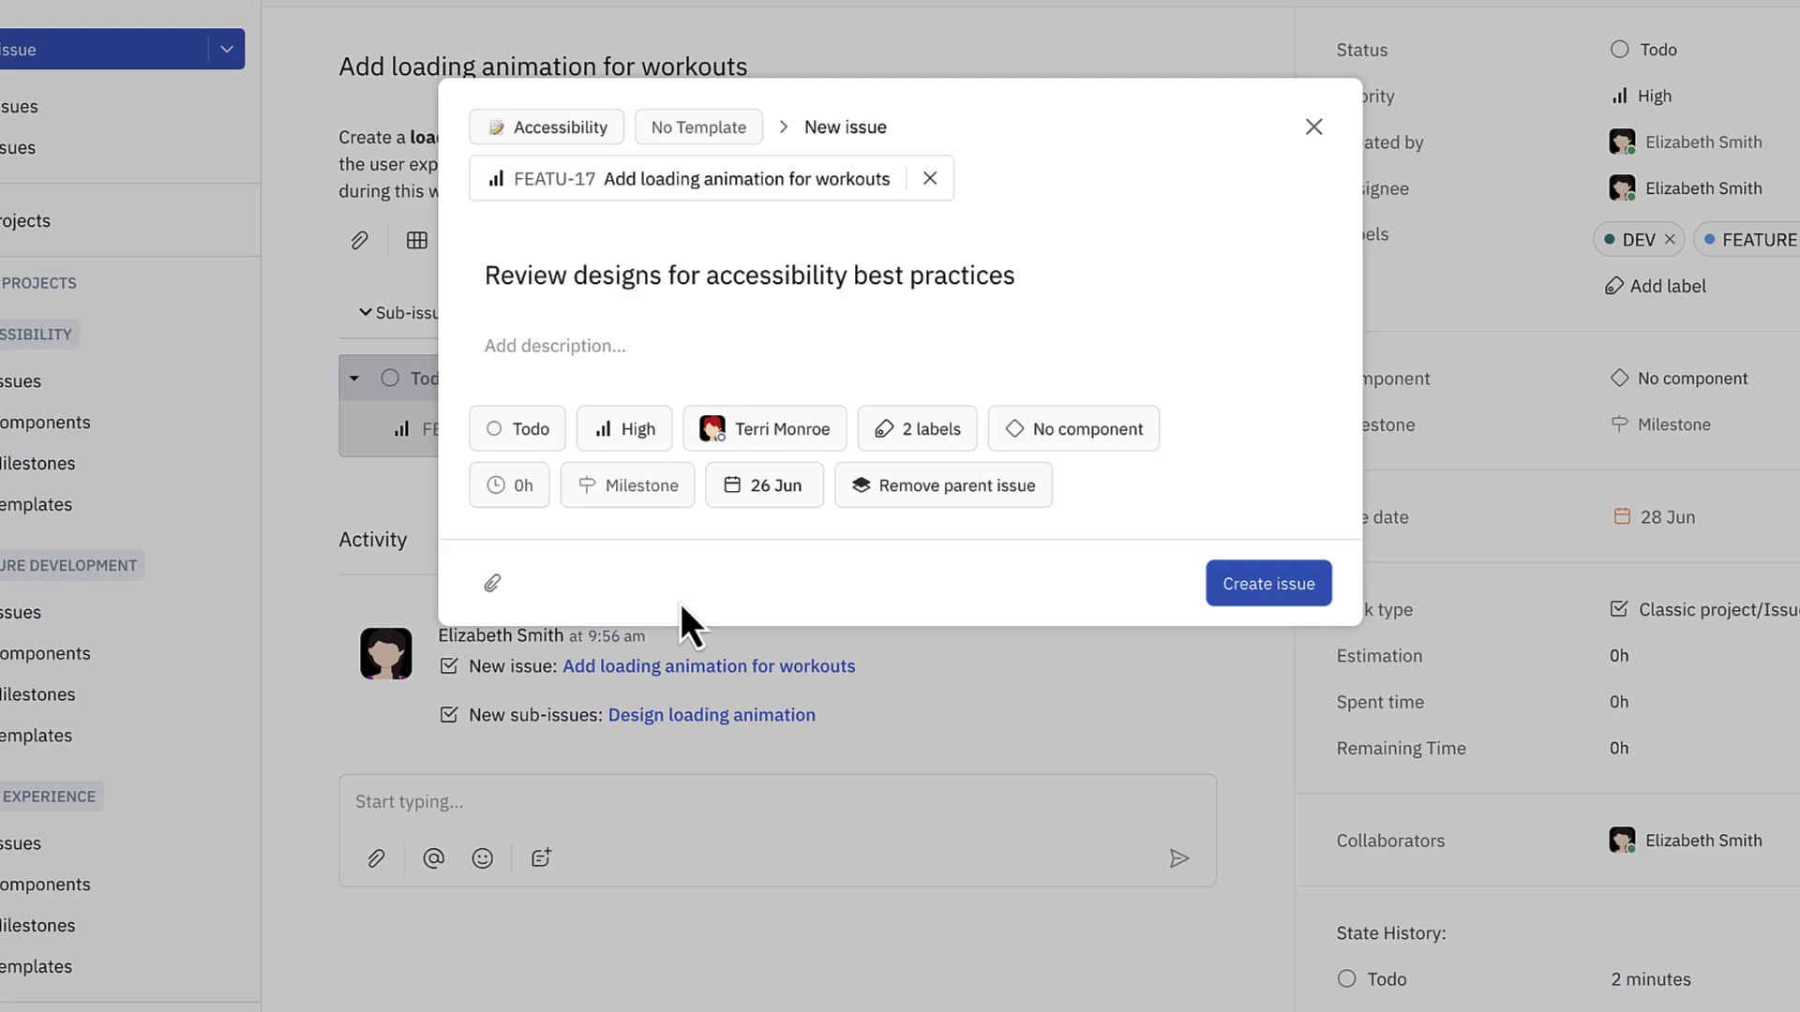
{"action": "left_click", "coordinate": [1293, 583]}
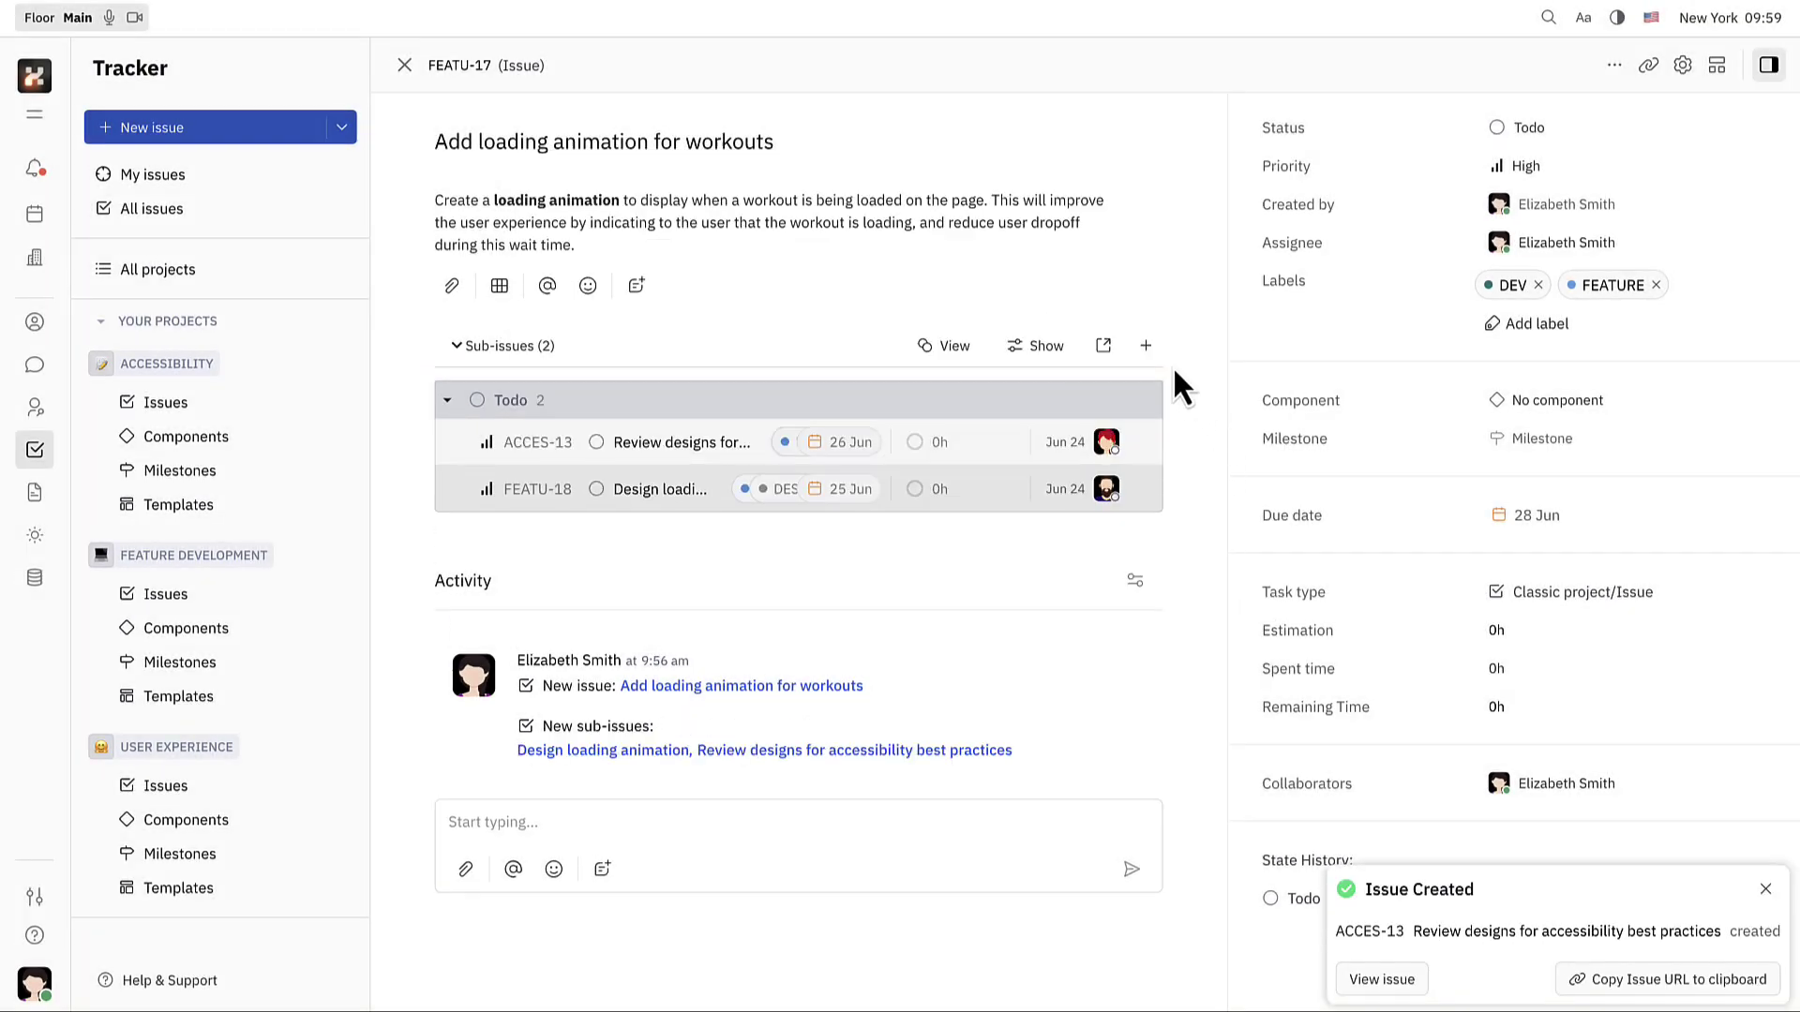
Start sub-issue 'Implement animation in code' with Todo status and High priority.
{"action": "left_click", "coordinate": [1144, 346]}
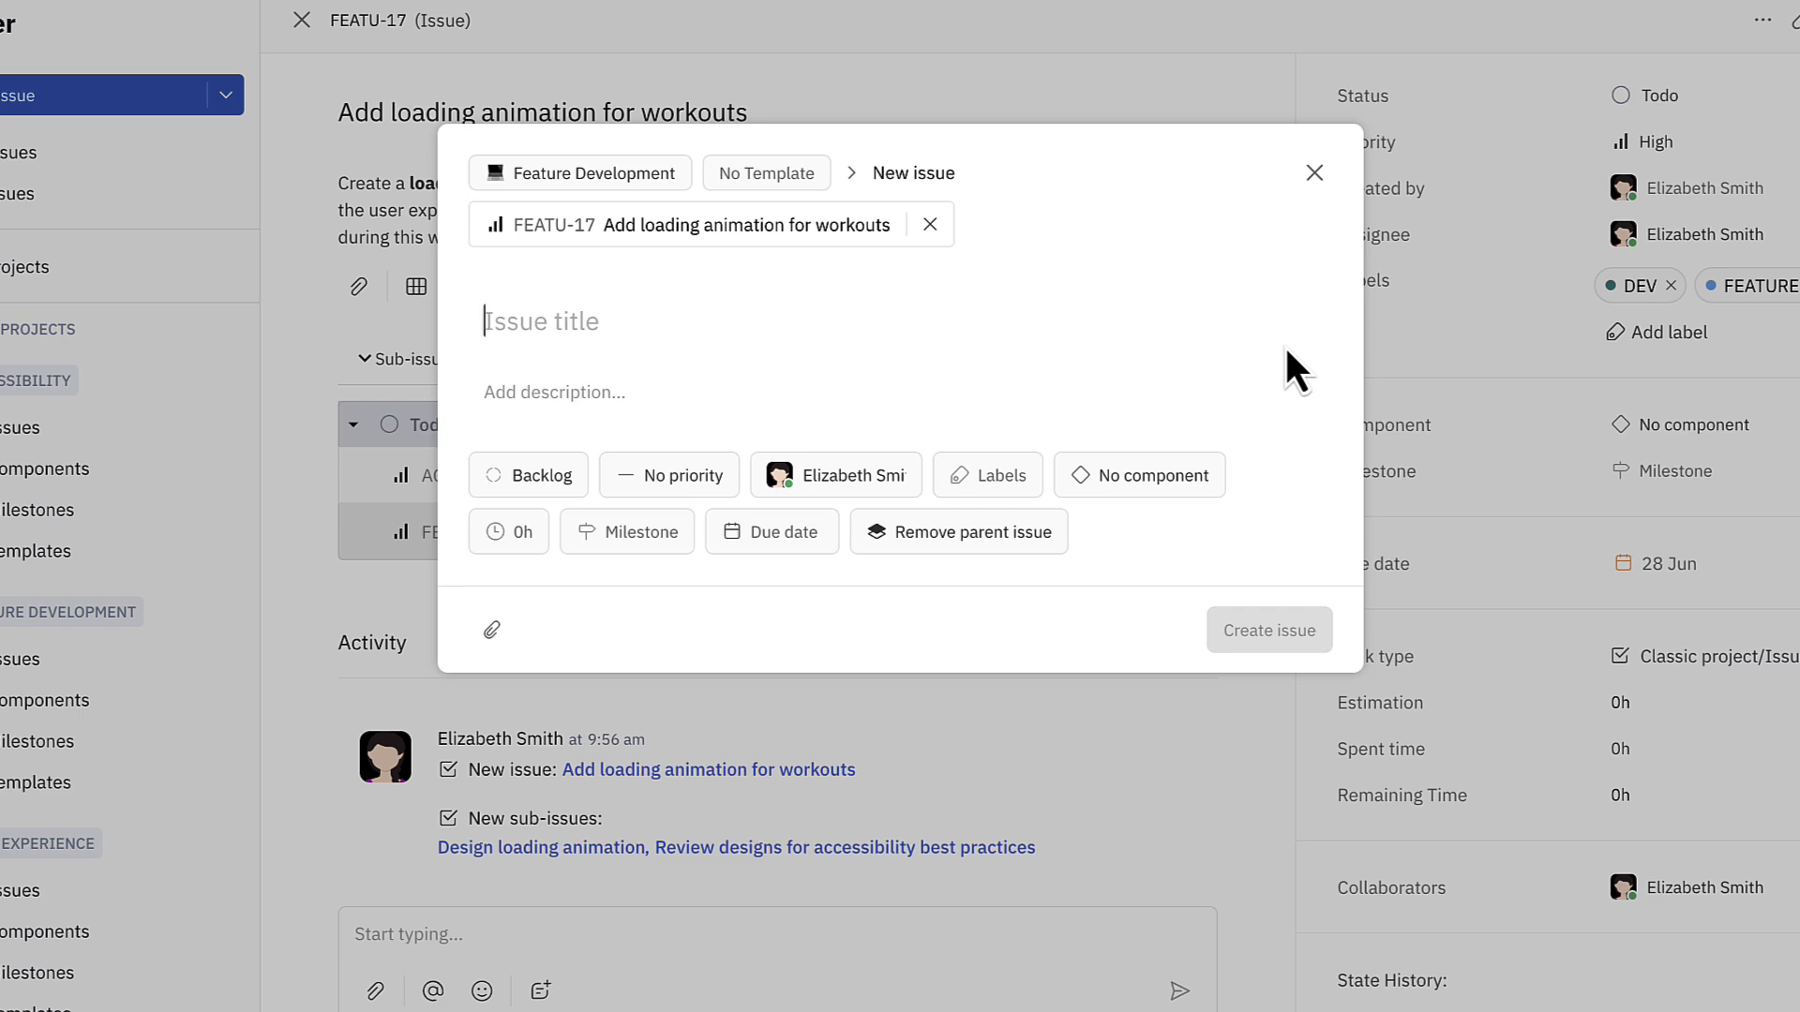
{"action": "type", "text": "Implement animation in code"}
{"action": "left_click", "coordinate": [529, 475]}
{"action": "left_click", "coordinate": [647, 596]}
{"action": "left_click", "coordinate": [646, 475]}
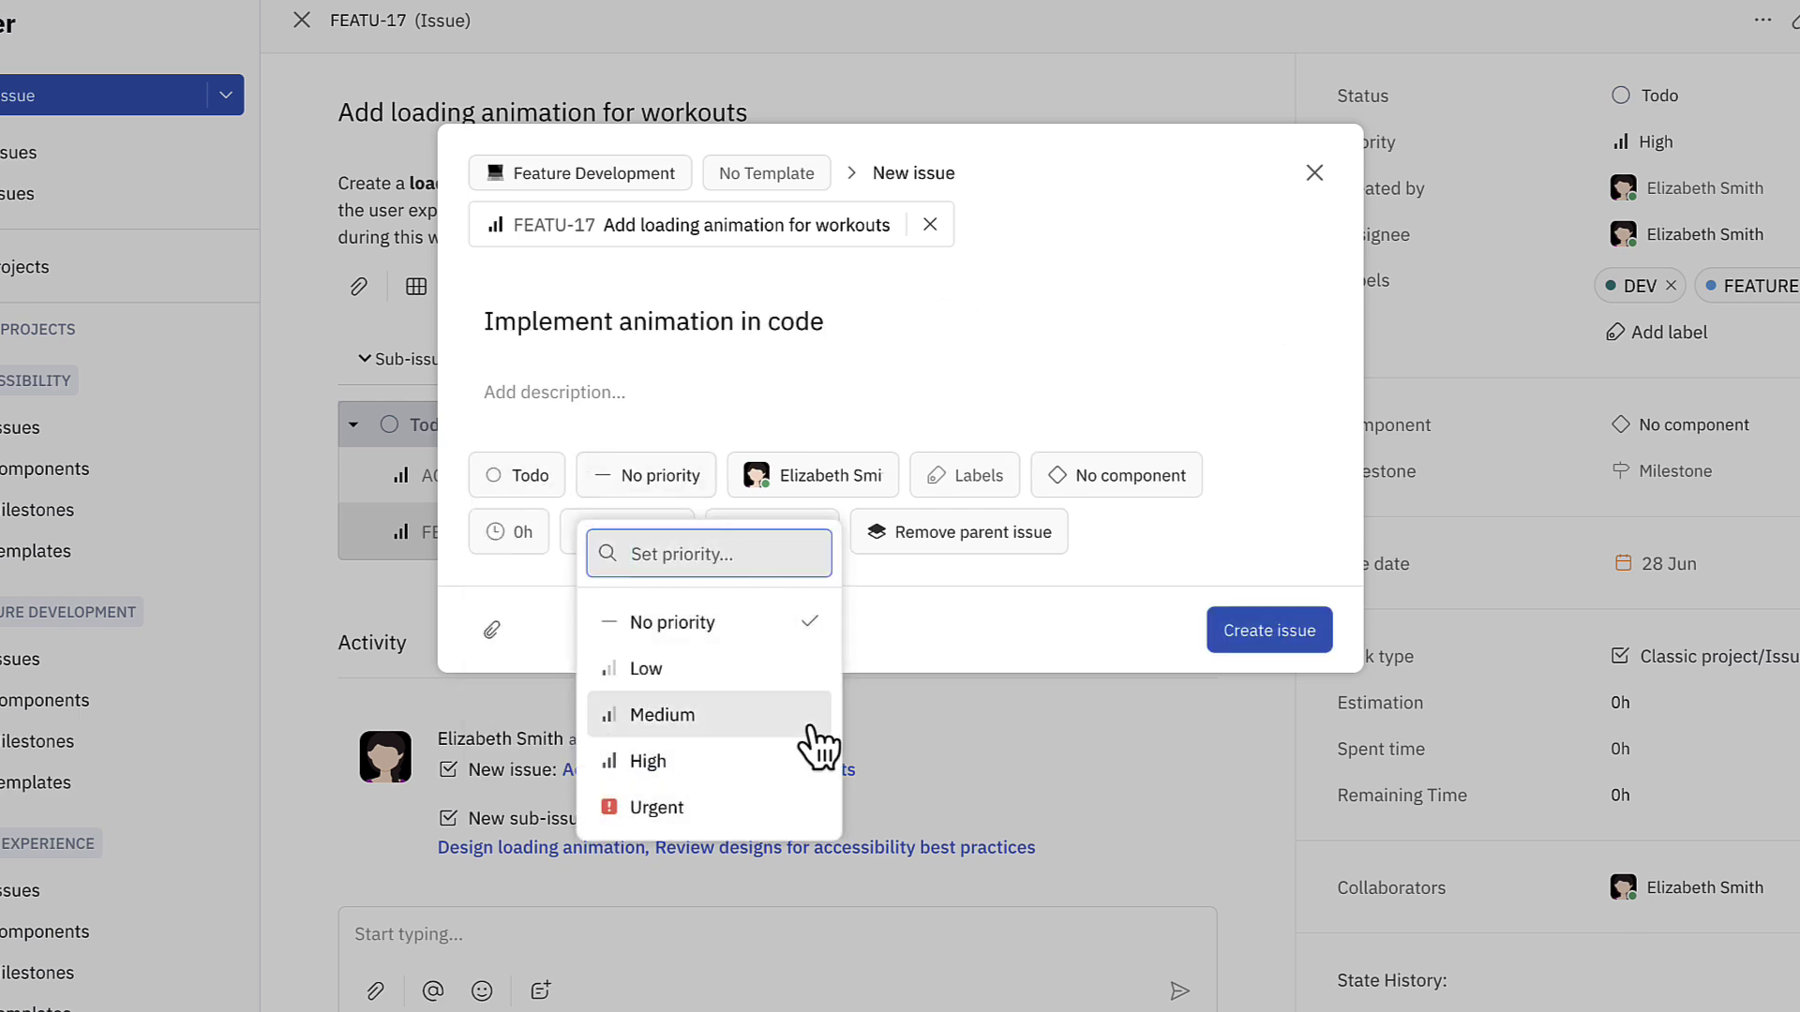
{"action": "left_click", "coordinate": [812, 757]}
Add DEV and FEATURE labels, set due date 28 Jun, and create the sub-issue.
{"action": "left_click", "coordinate": [894, 475]}
{"action": "left_click", "coordinate": [1056, 679]}
{"action": "left_click", "coordinate": [1031, 808]}
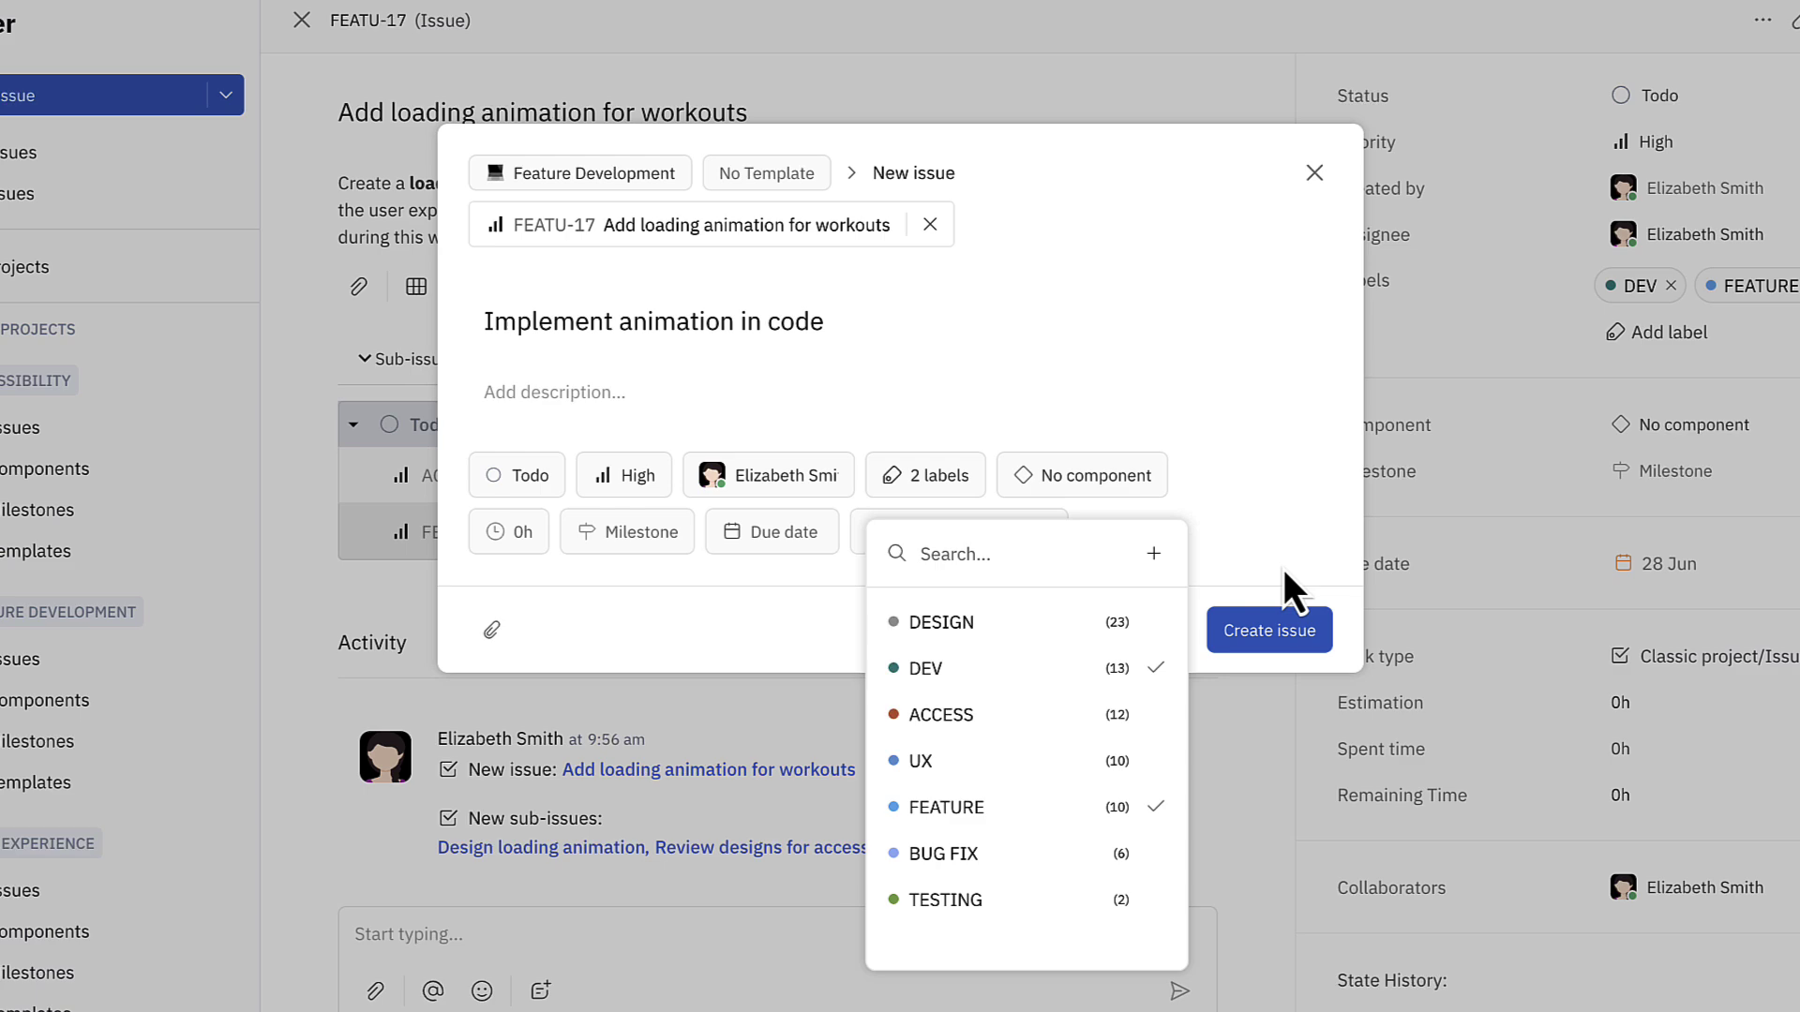
{"action": "left_click", "coordinate": [1284, 570]}
{"action": "left_click", "coordinate": [785, 539]}
{"action": "left_click", "coordinate": [767, 651]}
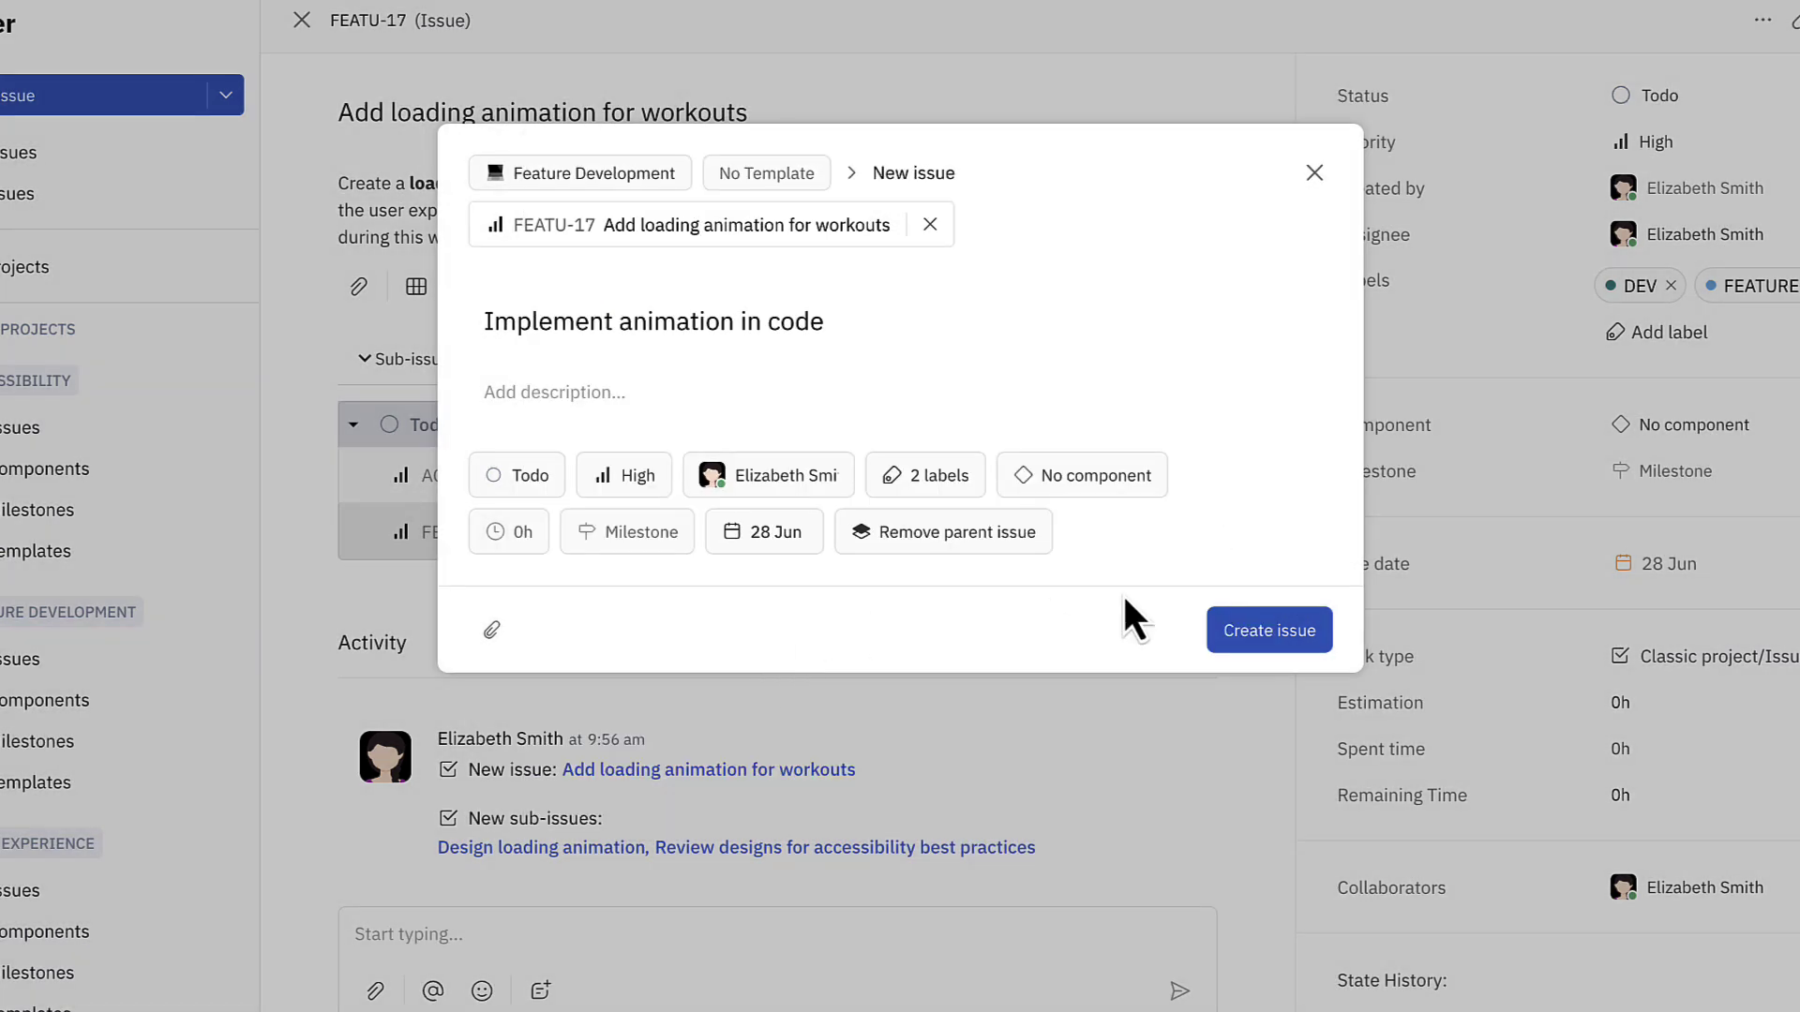
{"action": "left_click", "coordinate": [1317, 631]}
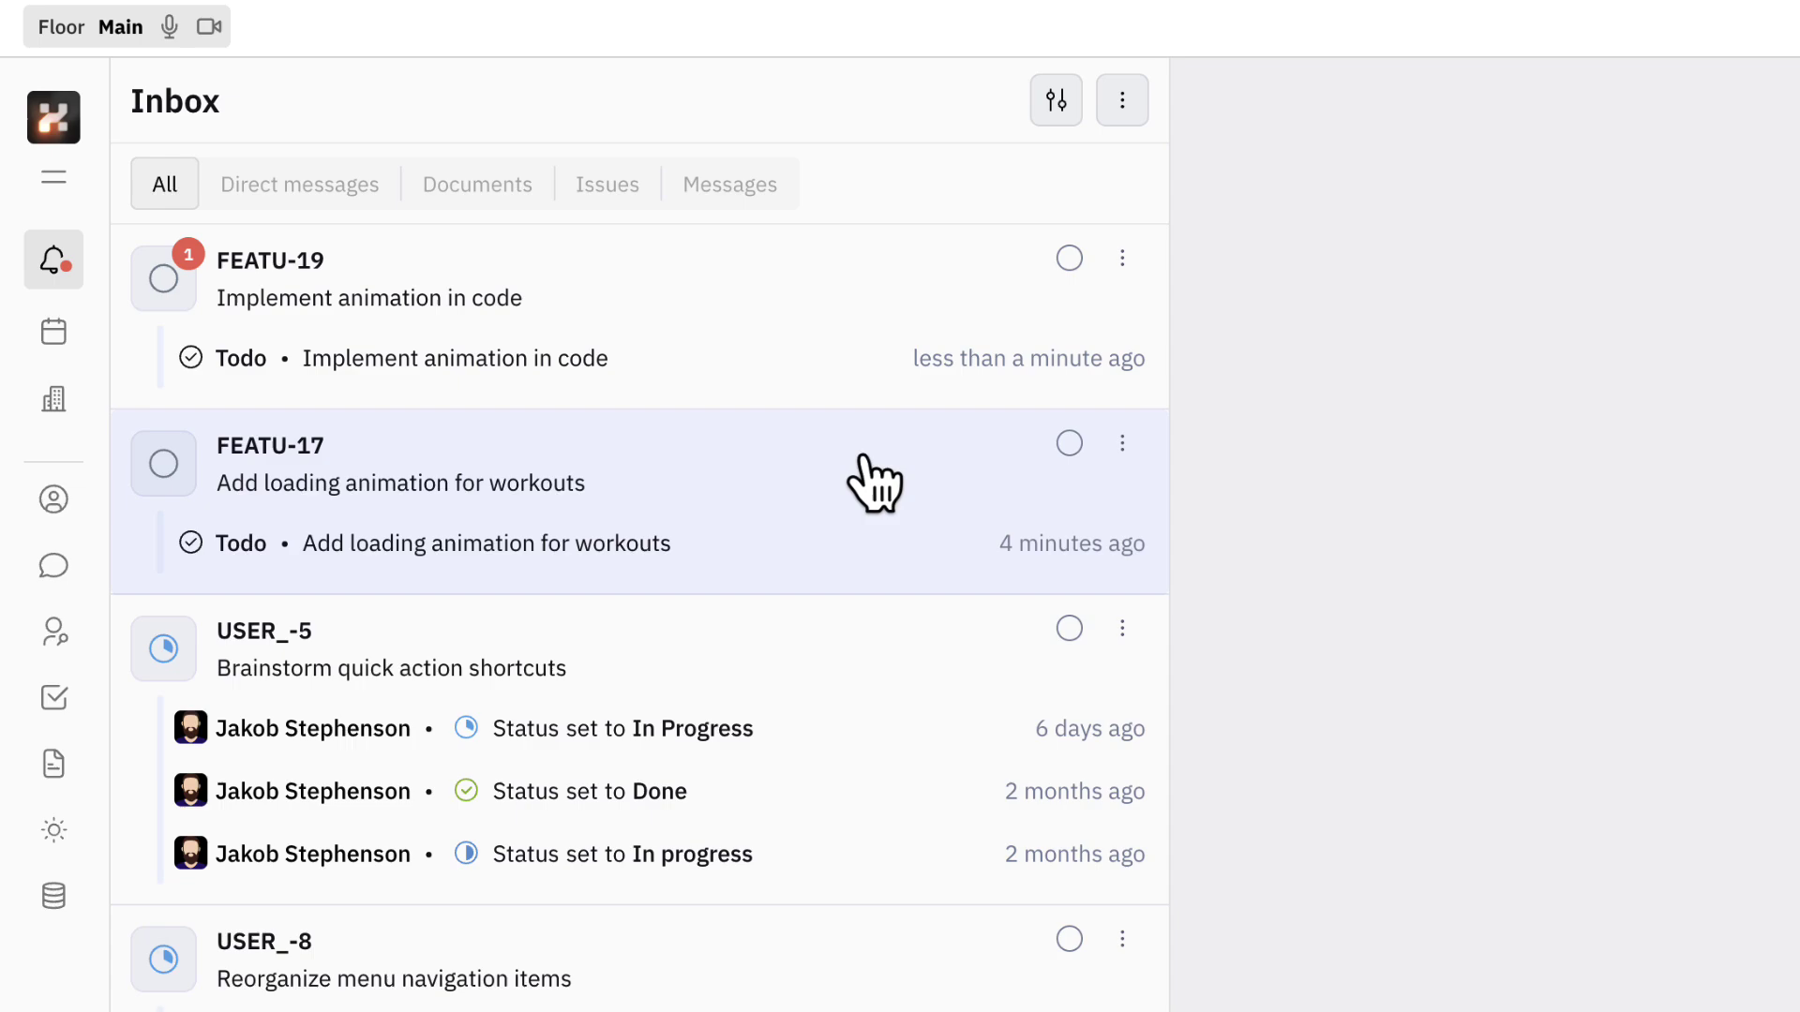
Open FEATU-17 and its 'Implement animation in code' sub-issue from the Inbox, then switch to the Planner.
{"action": "left_click", "coordinate": [875, 483]}
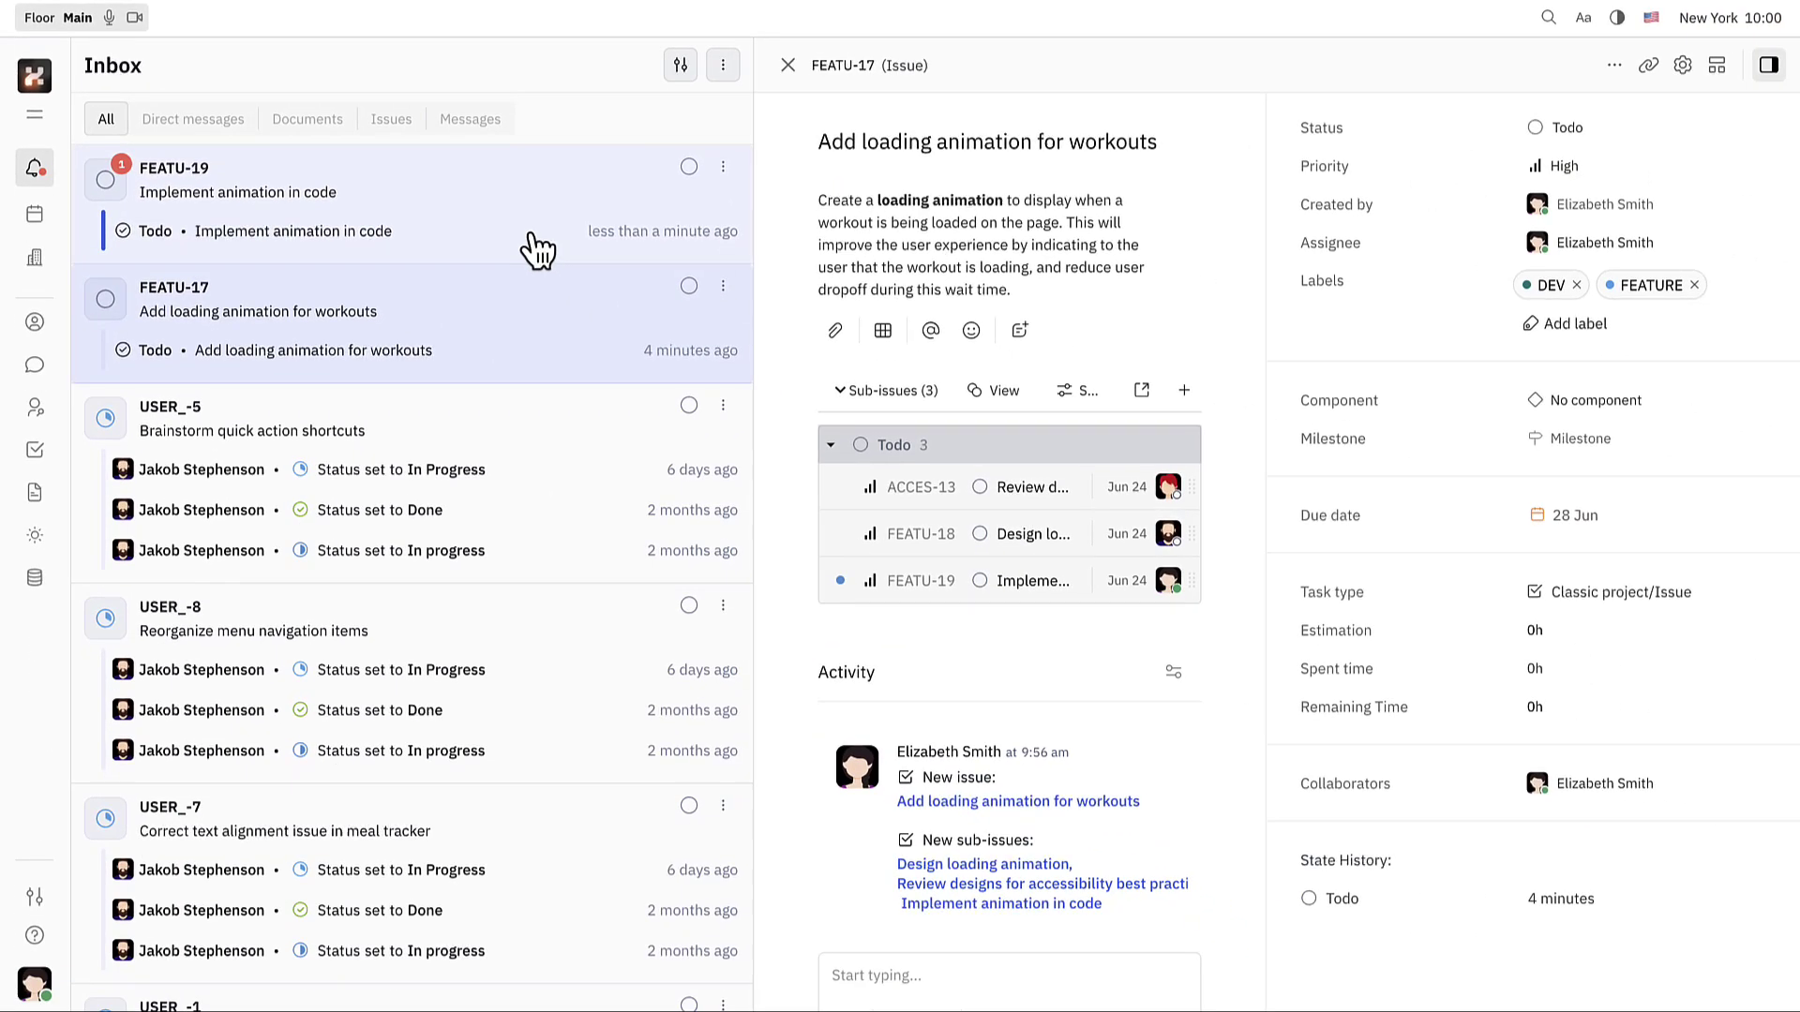
{"action": "left_click", "coordinate": [537, 248]}
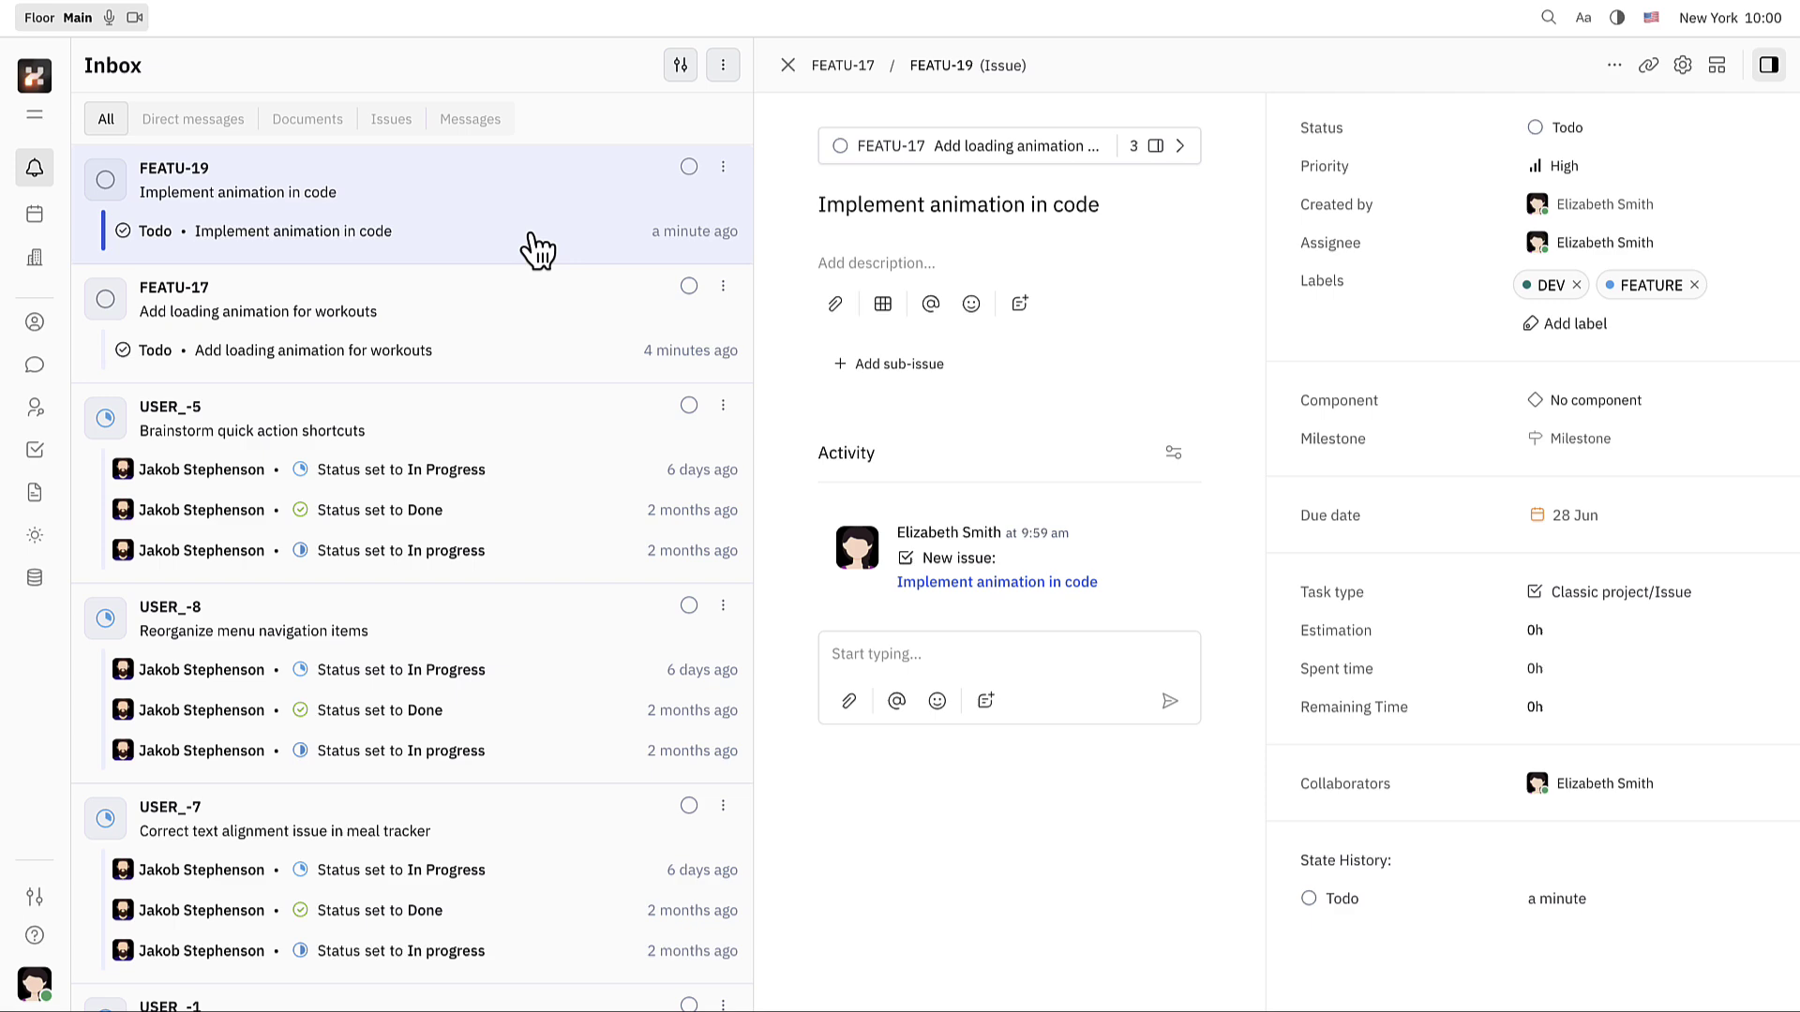
{"action": "left_click", "coordinate": [36, 218]}
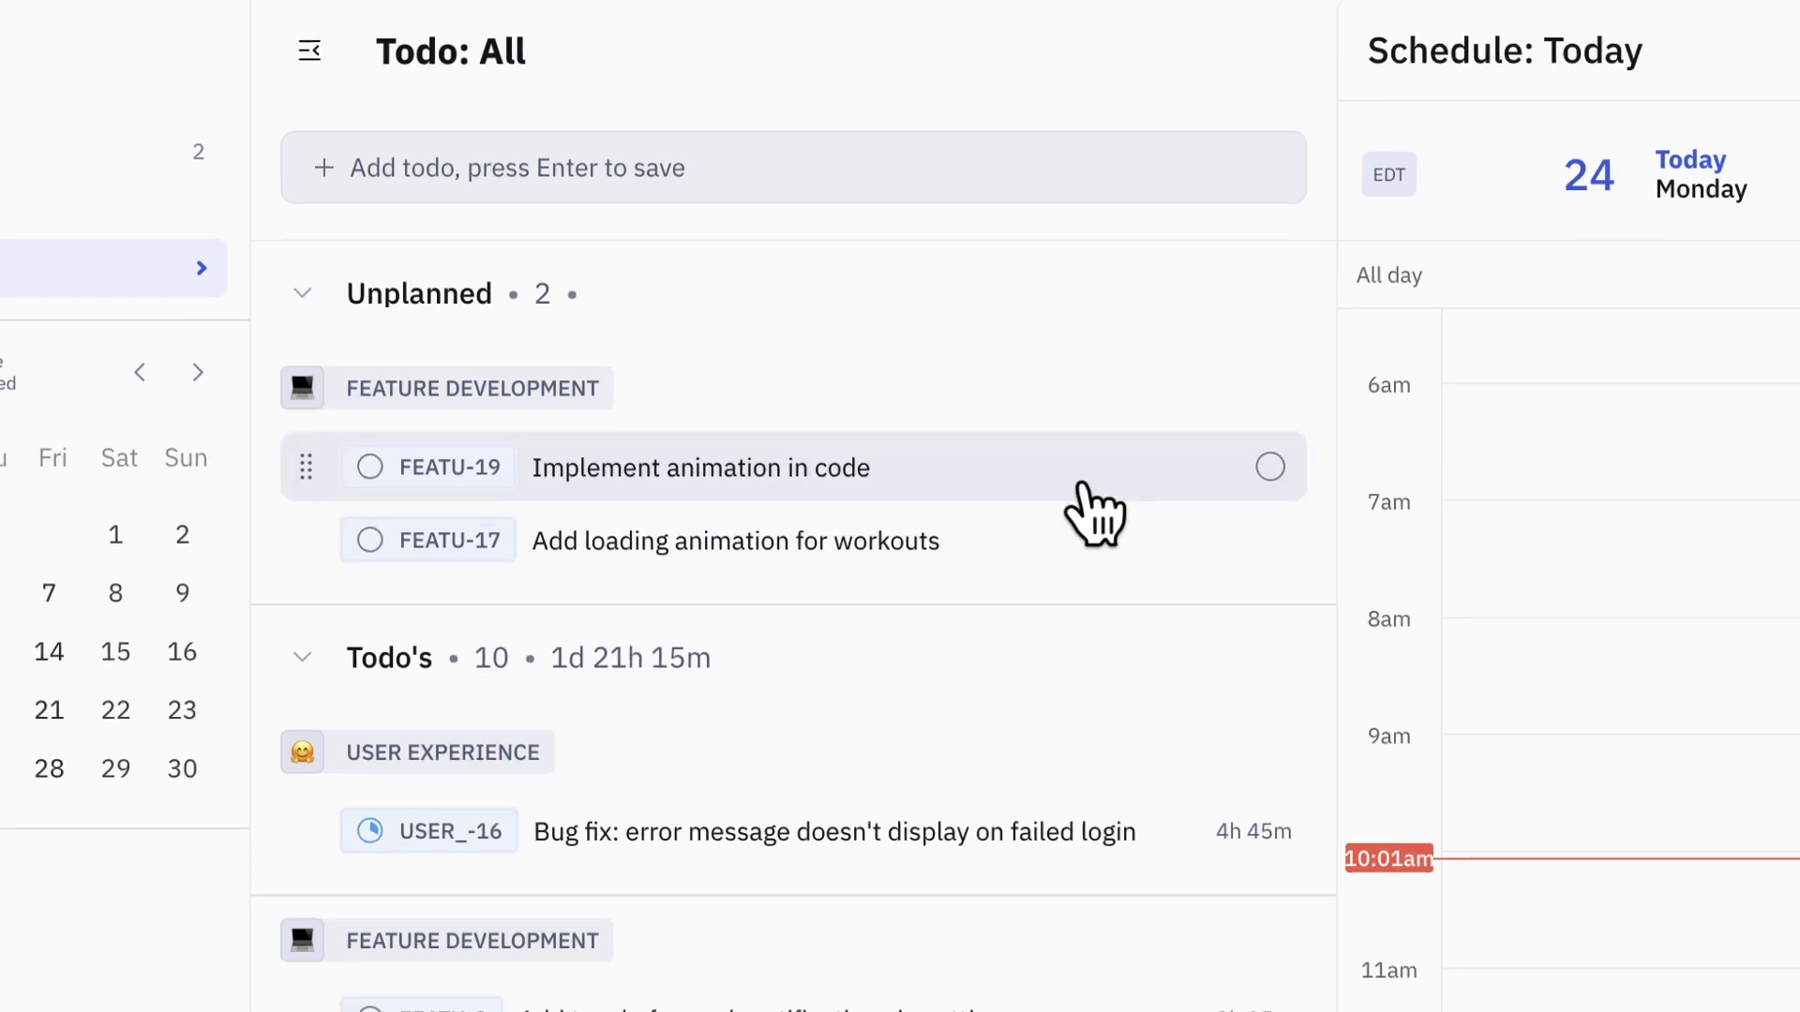
{"action": "left_click", "coordinate": [1064, 480]}
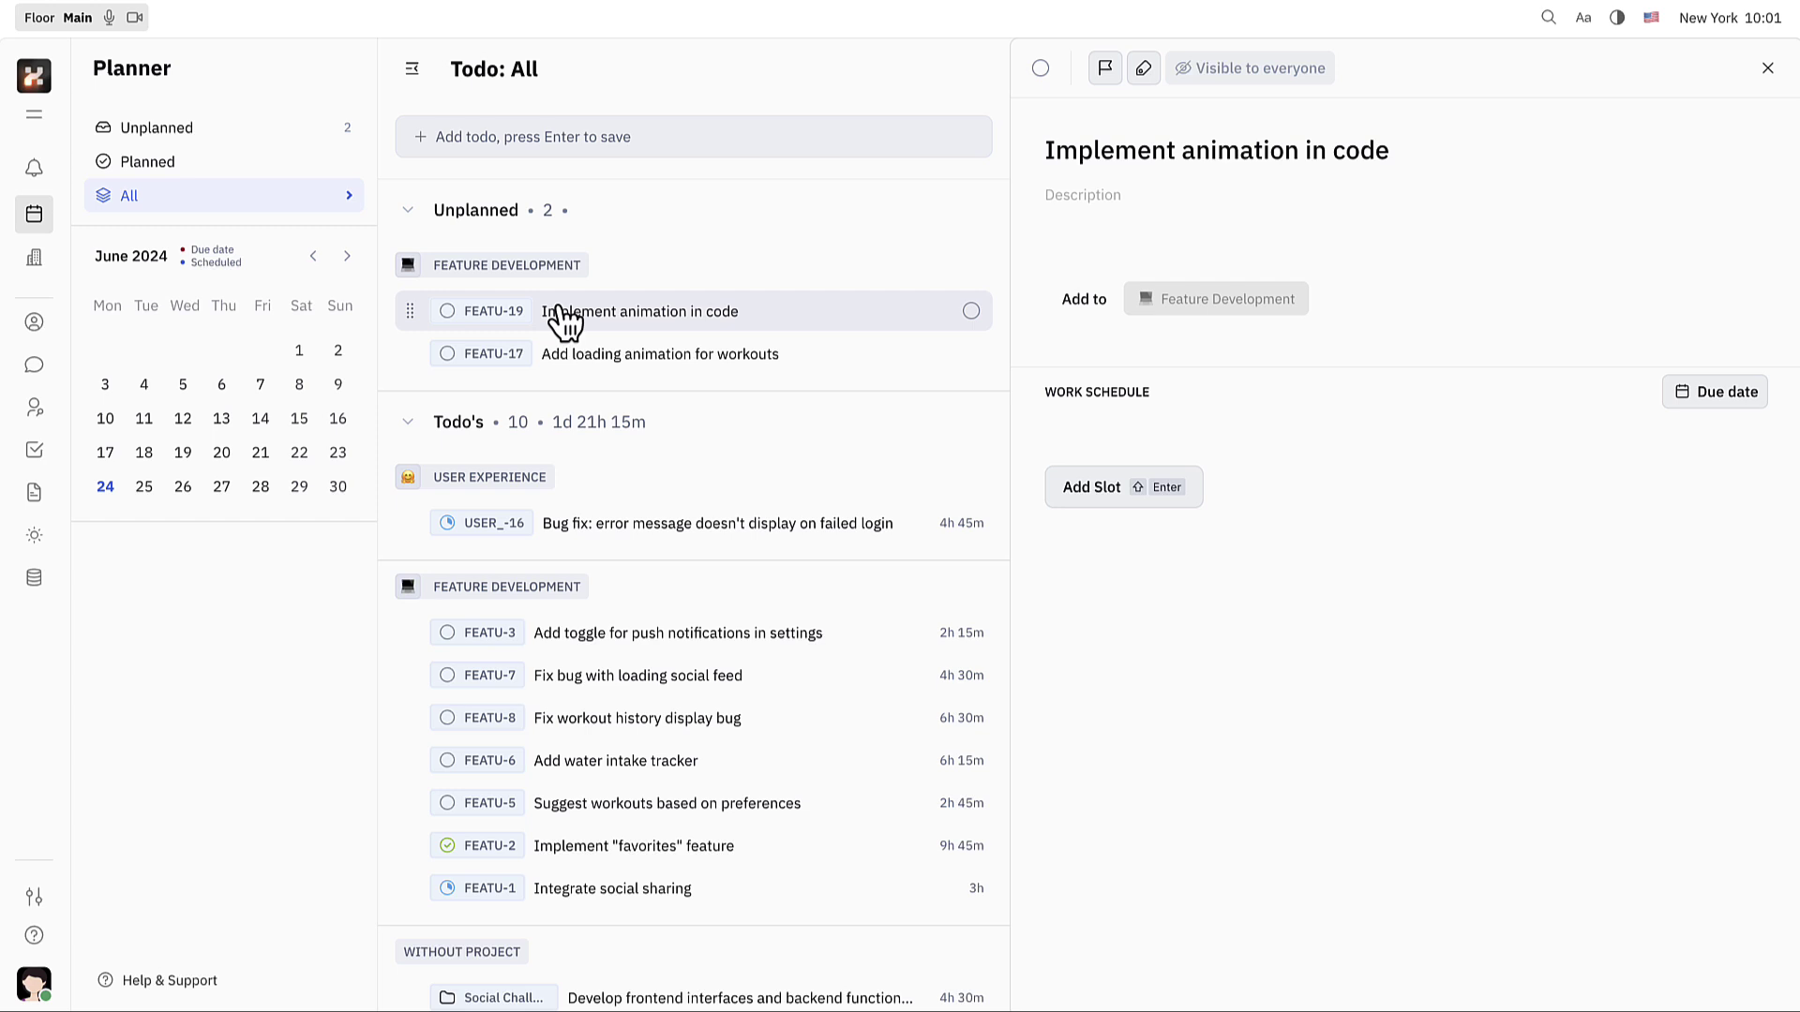
{"action": "left_click", "coordinate": [488, 318]}
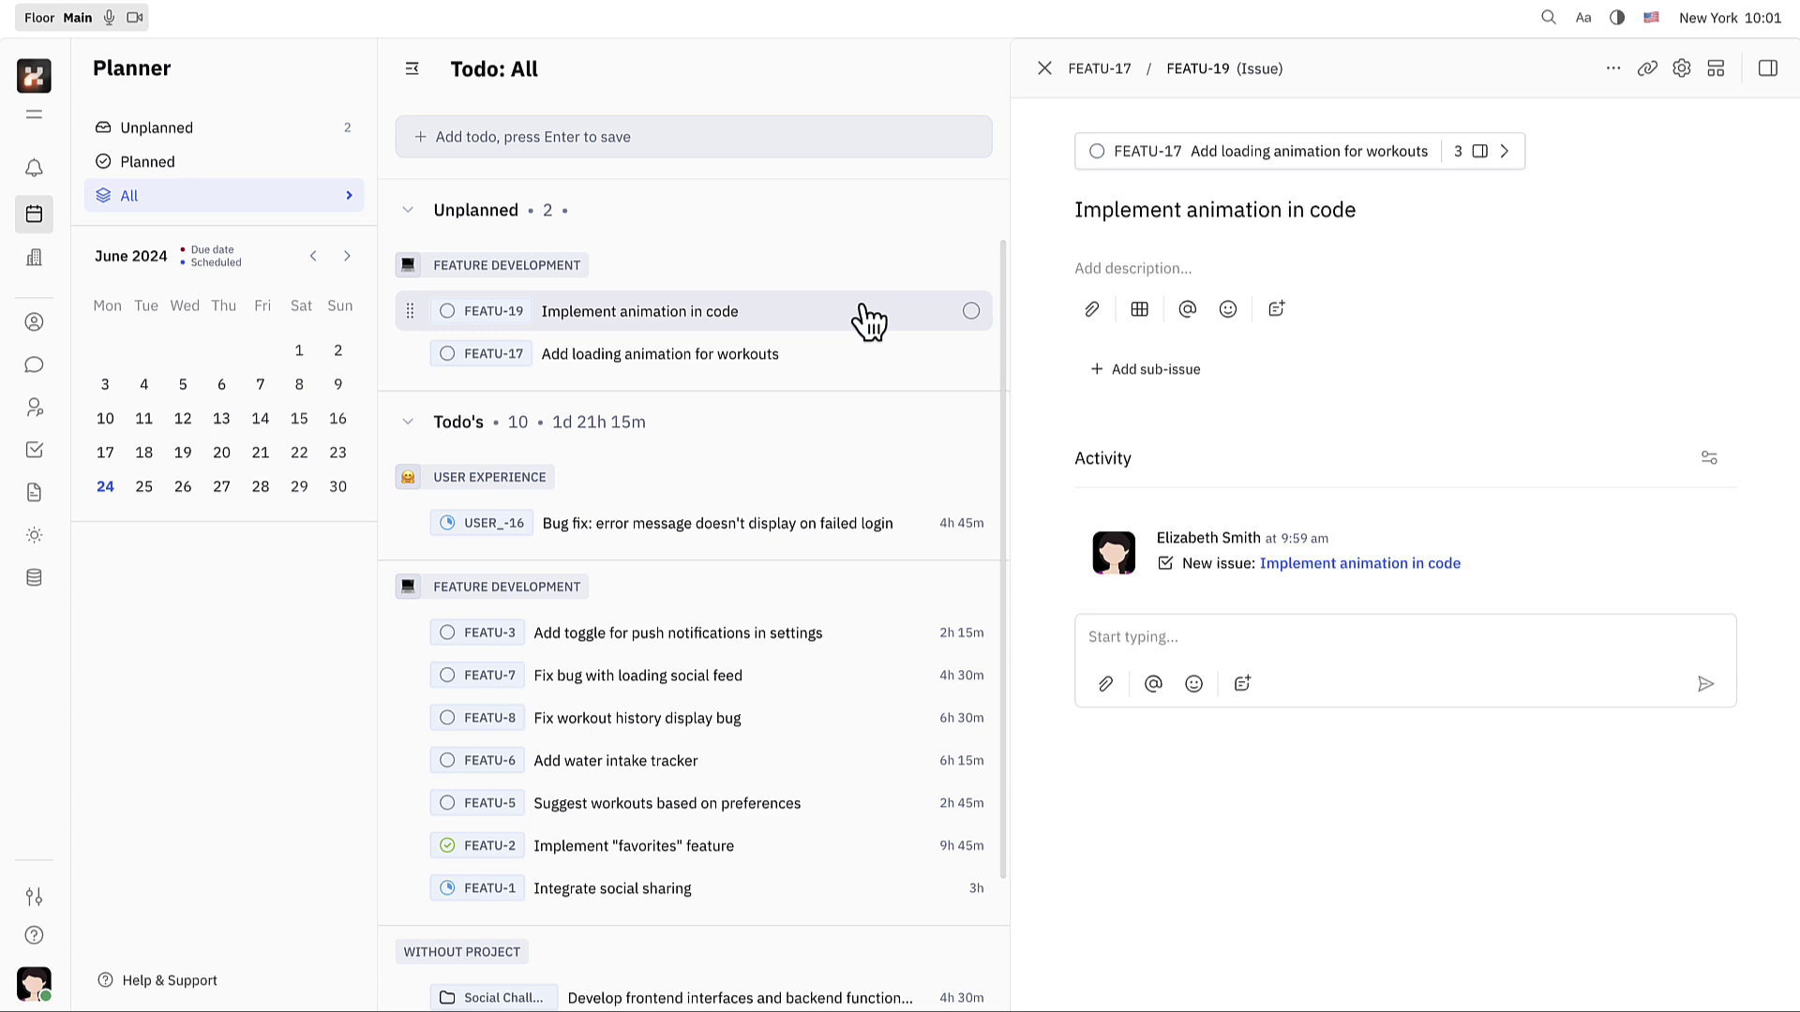
{"action": "left_click", "coordinate": [853, 317]}
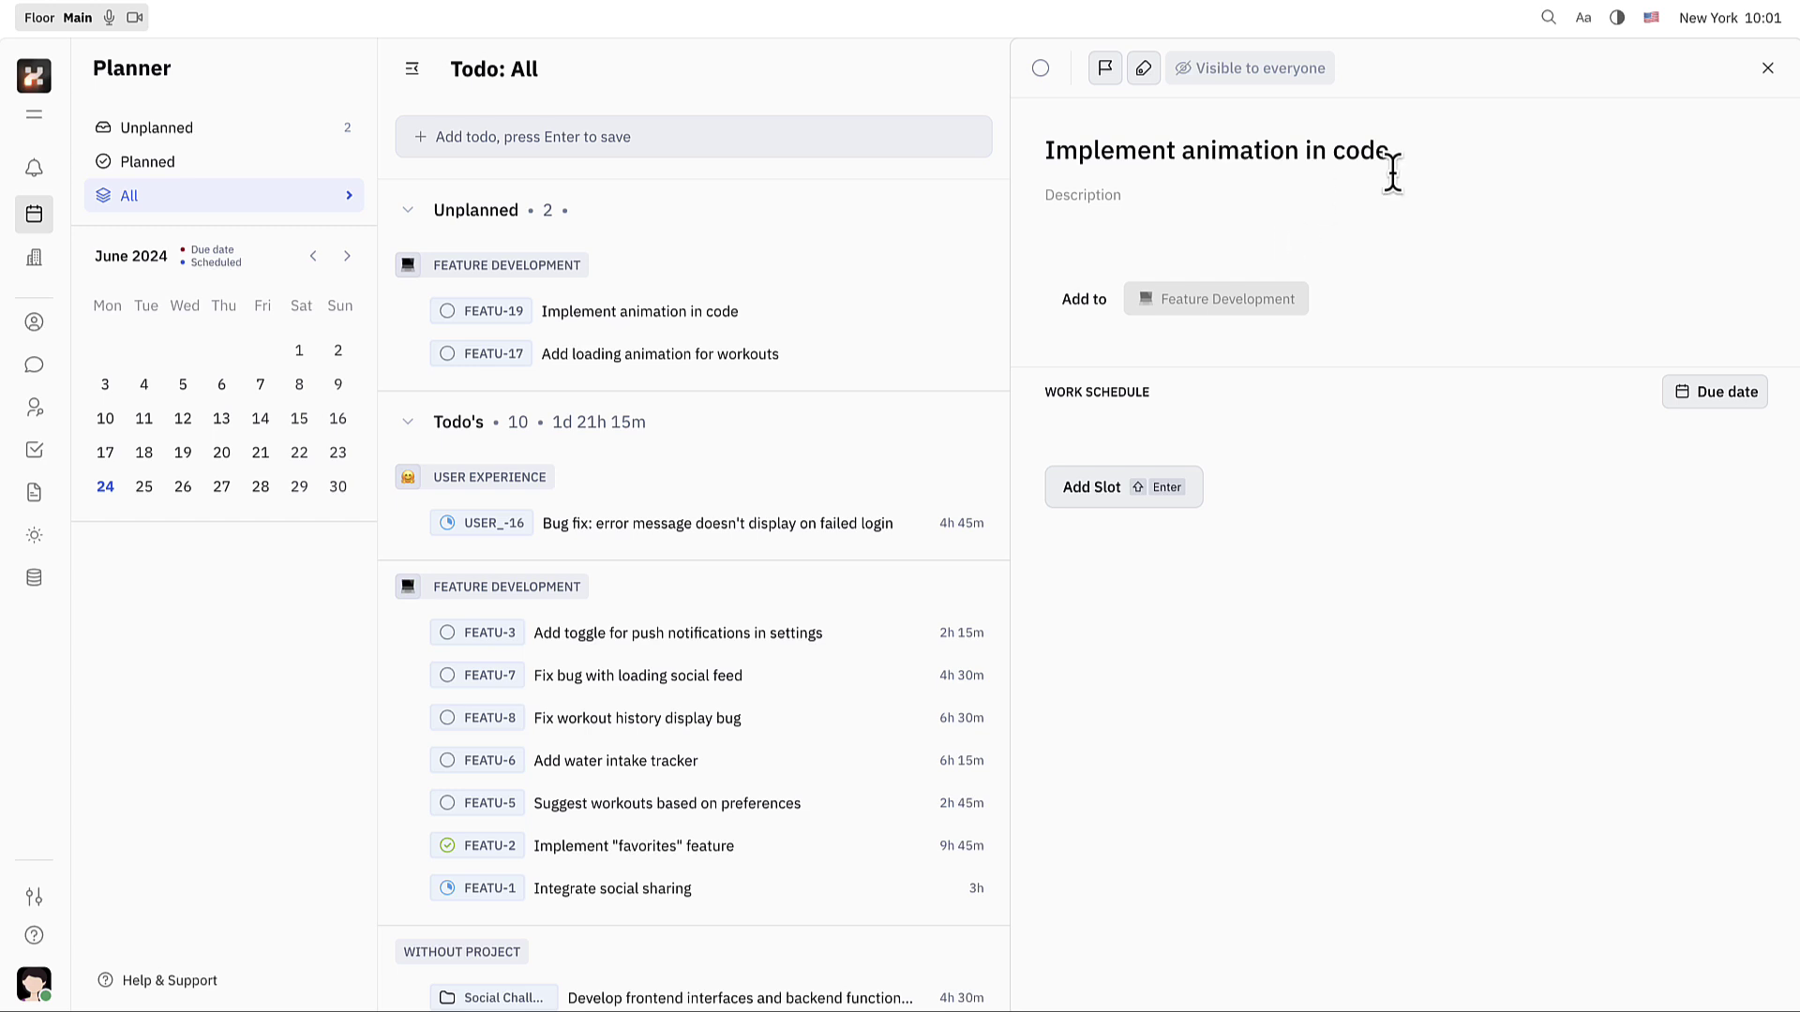
{"action": "left_click", "coordinate": [1768, 67]}
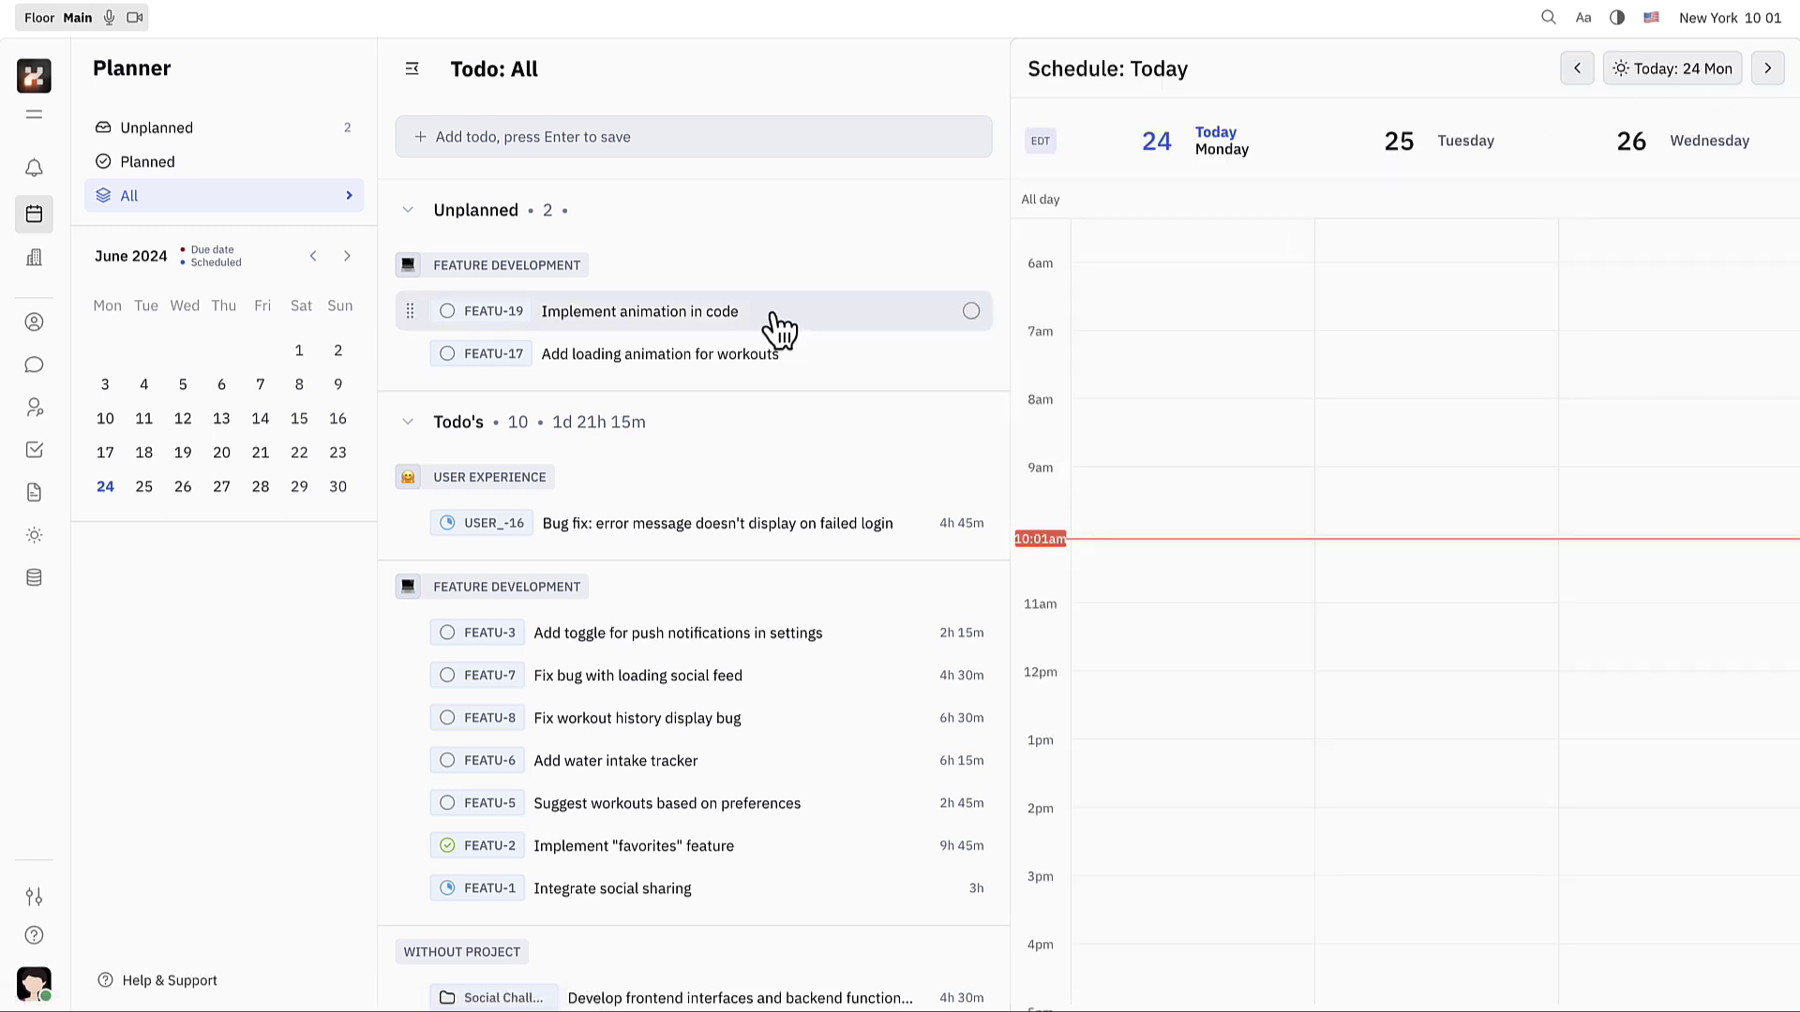
Schedule FEATU-19 at 10:00–11:00 today and open the scheduled event.
{"action": "left_click_drag", "start_coordinate": [774, 319], "coordinate": [1169, 603]}
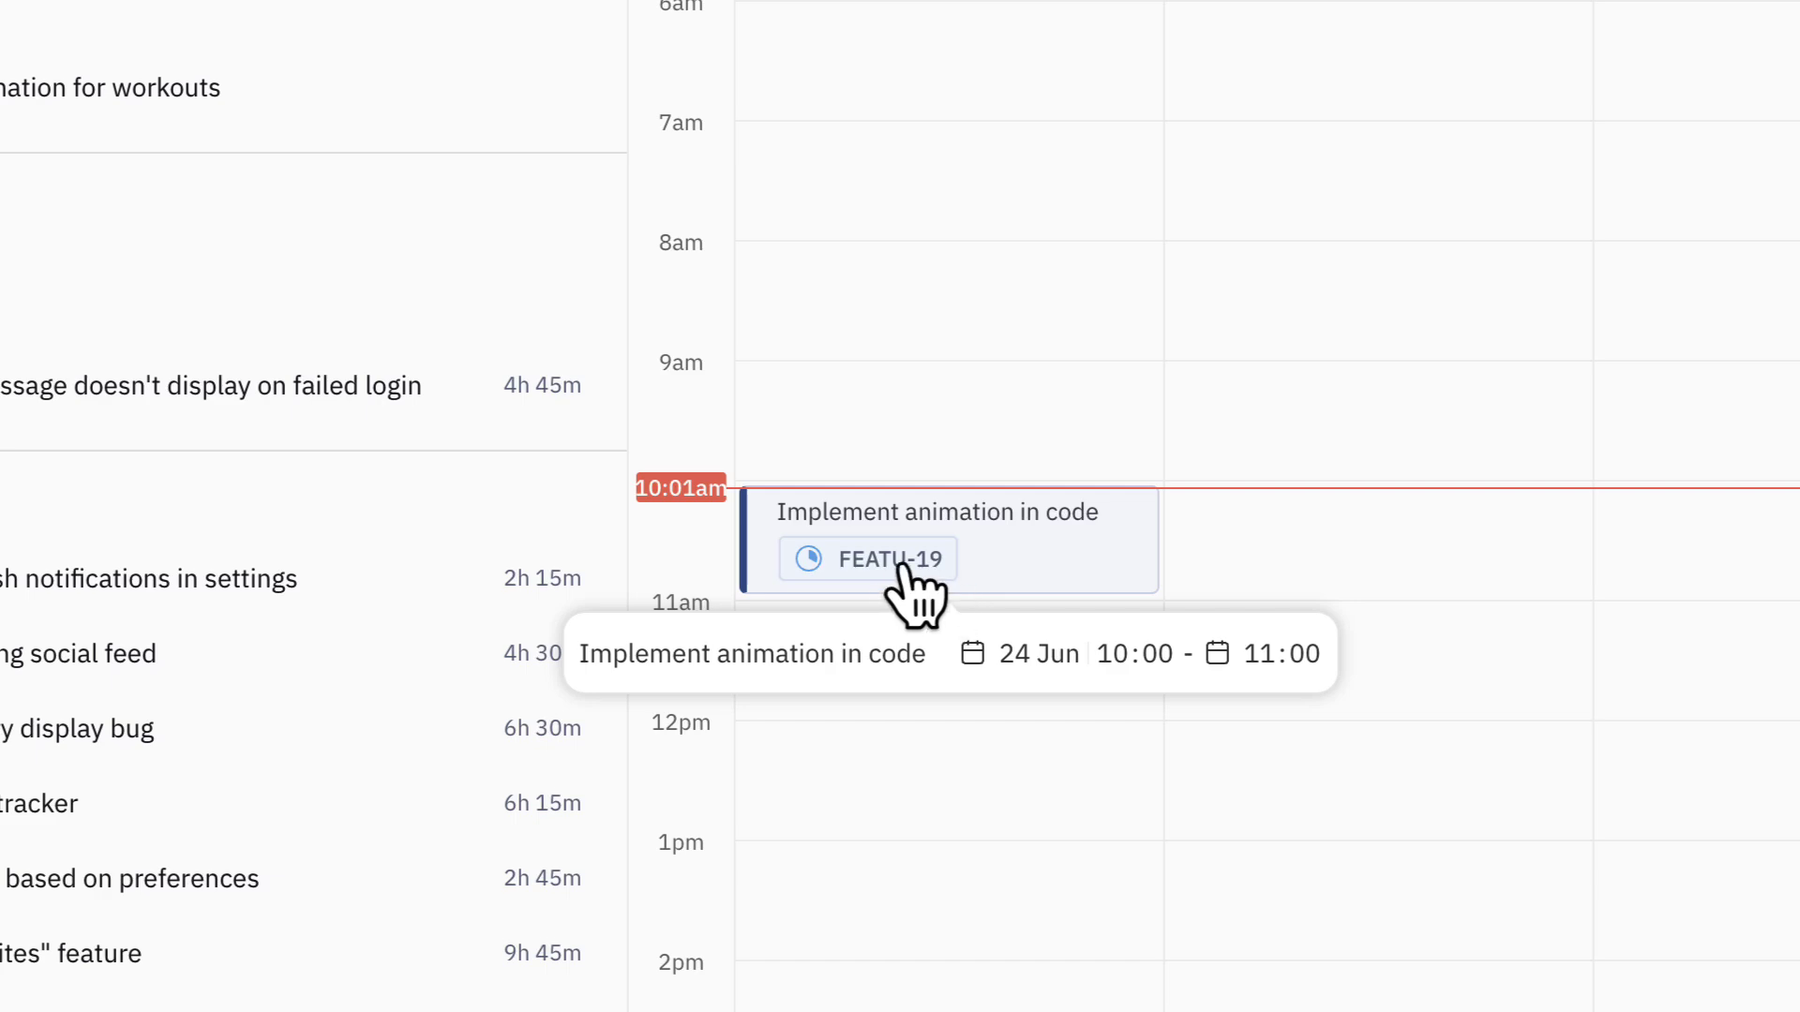
{"action": "left_click", "coordinate": [940, 583]}
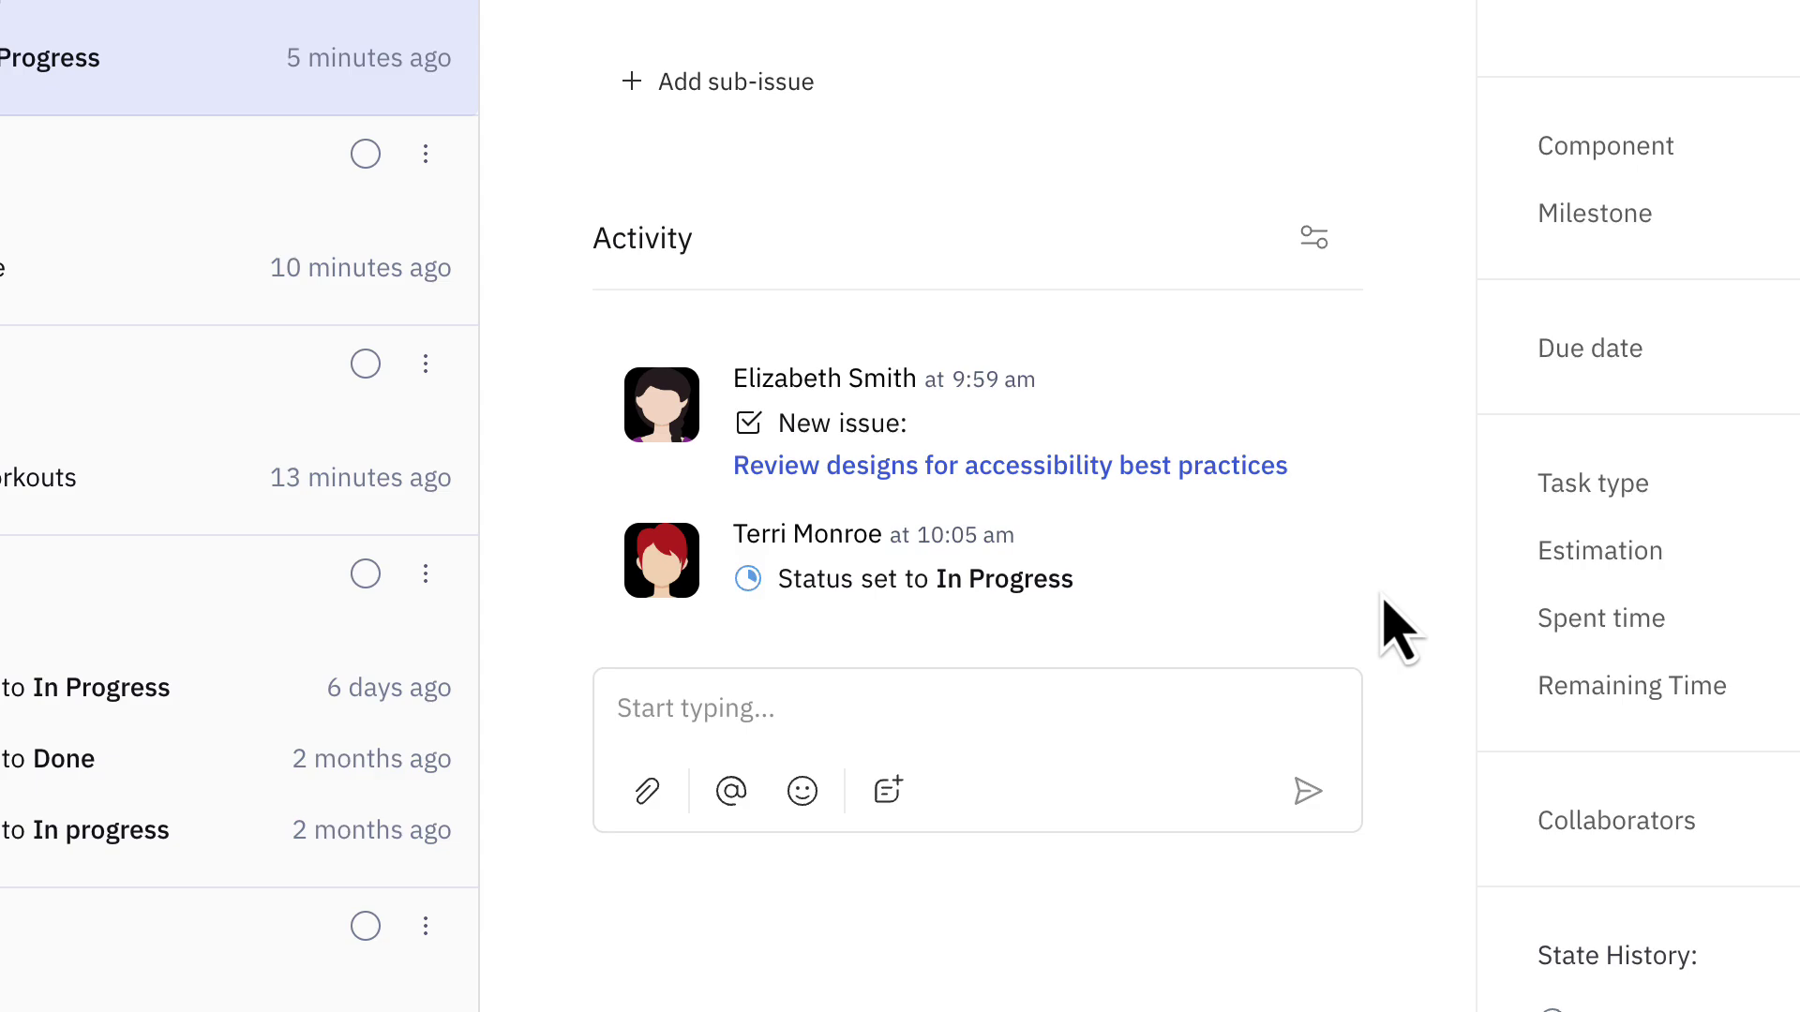
Select the FEATU-18 Design loading animation notification in the Inbox.
{"action": "key", "text": "Up"}
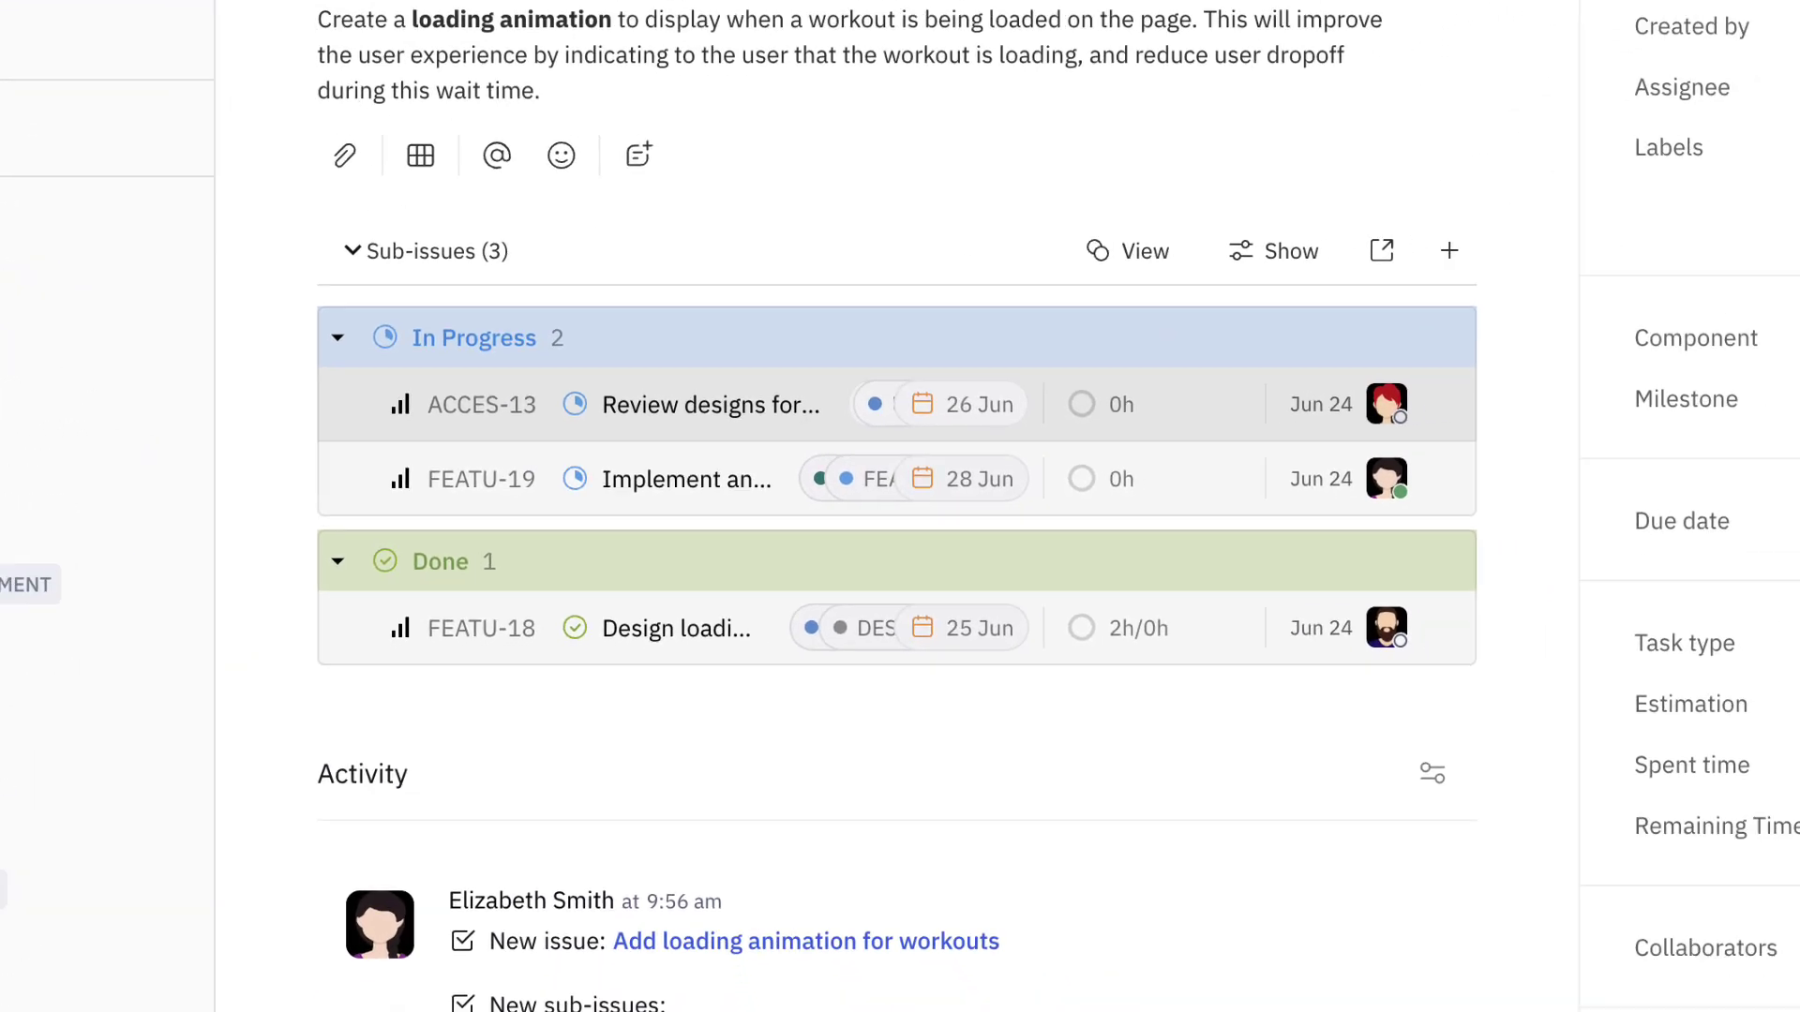
Open the Feature Development project's issues list in the Tracker.
{"action": "left_click", "coordinate": [166, 593]}
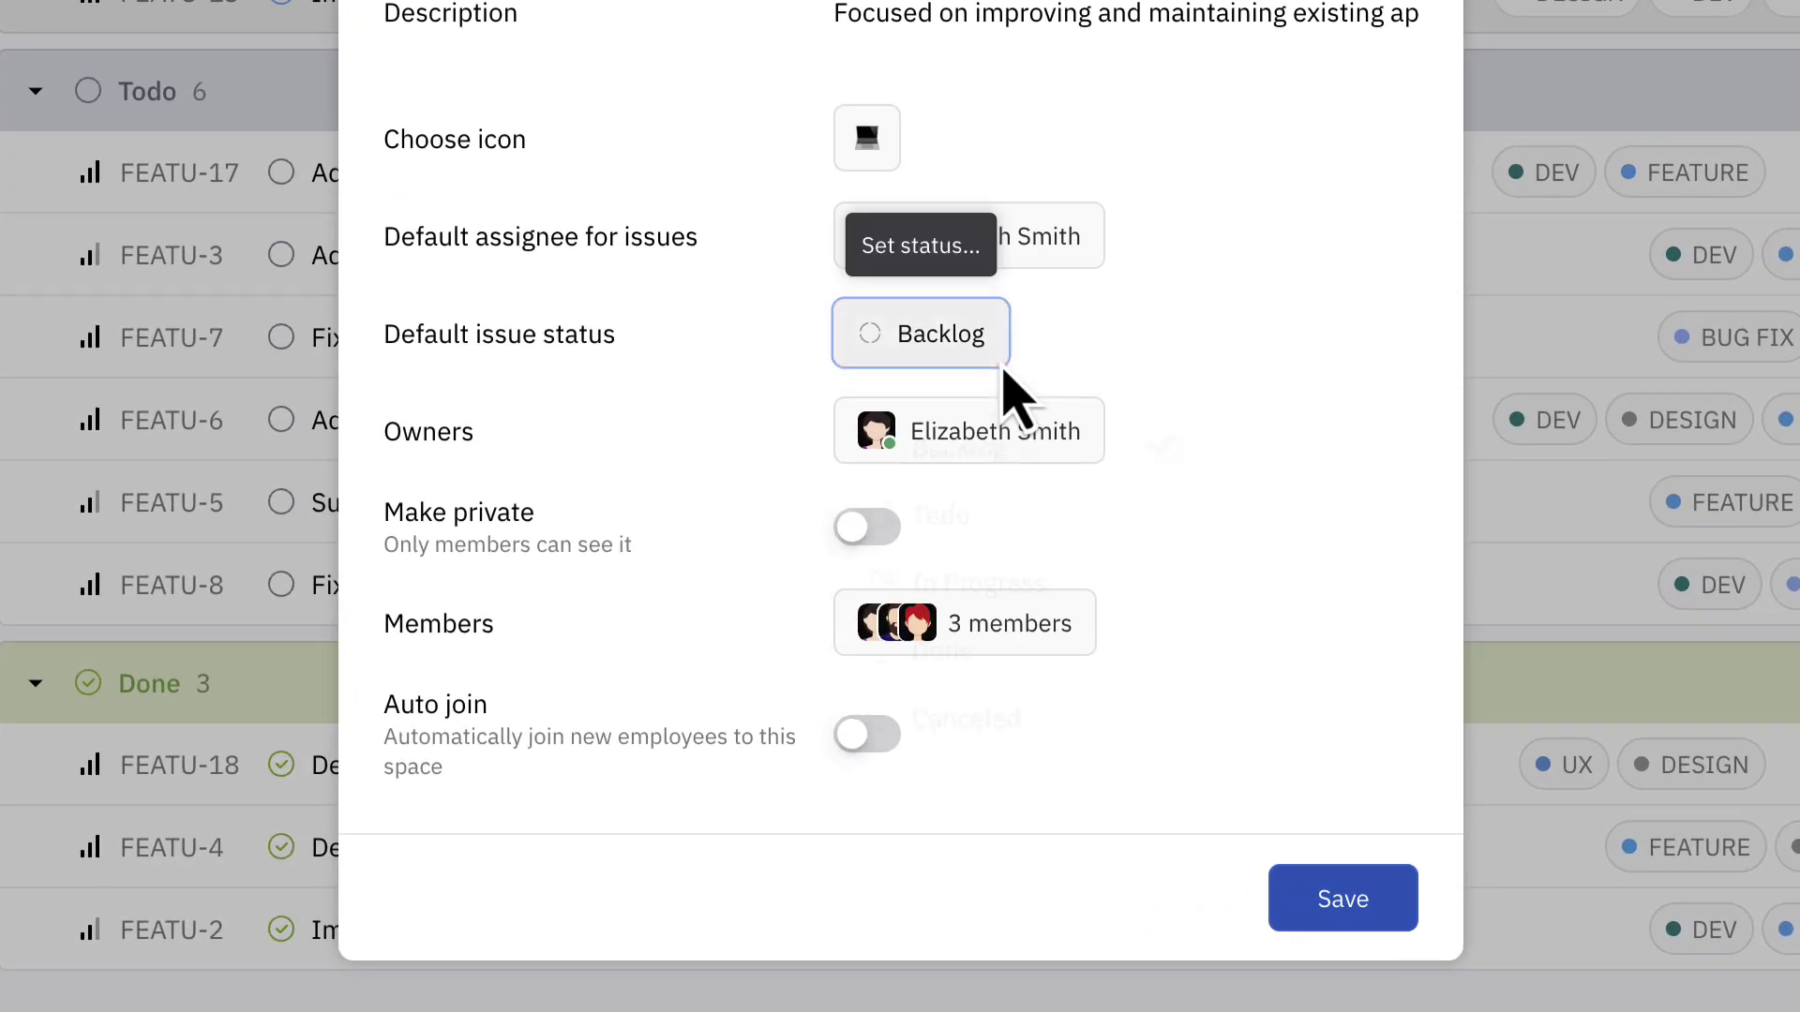
Set Feature Development's default issue status to Todo and enable Make private and Auto join.
{"action": "left_click", "coordinate": [952, 577]}
{"action": "left_click", "coordinate": [1120, 542]}
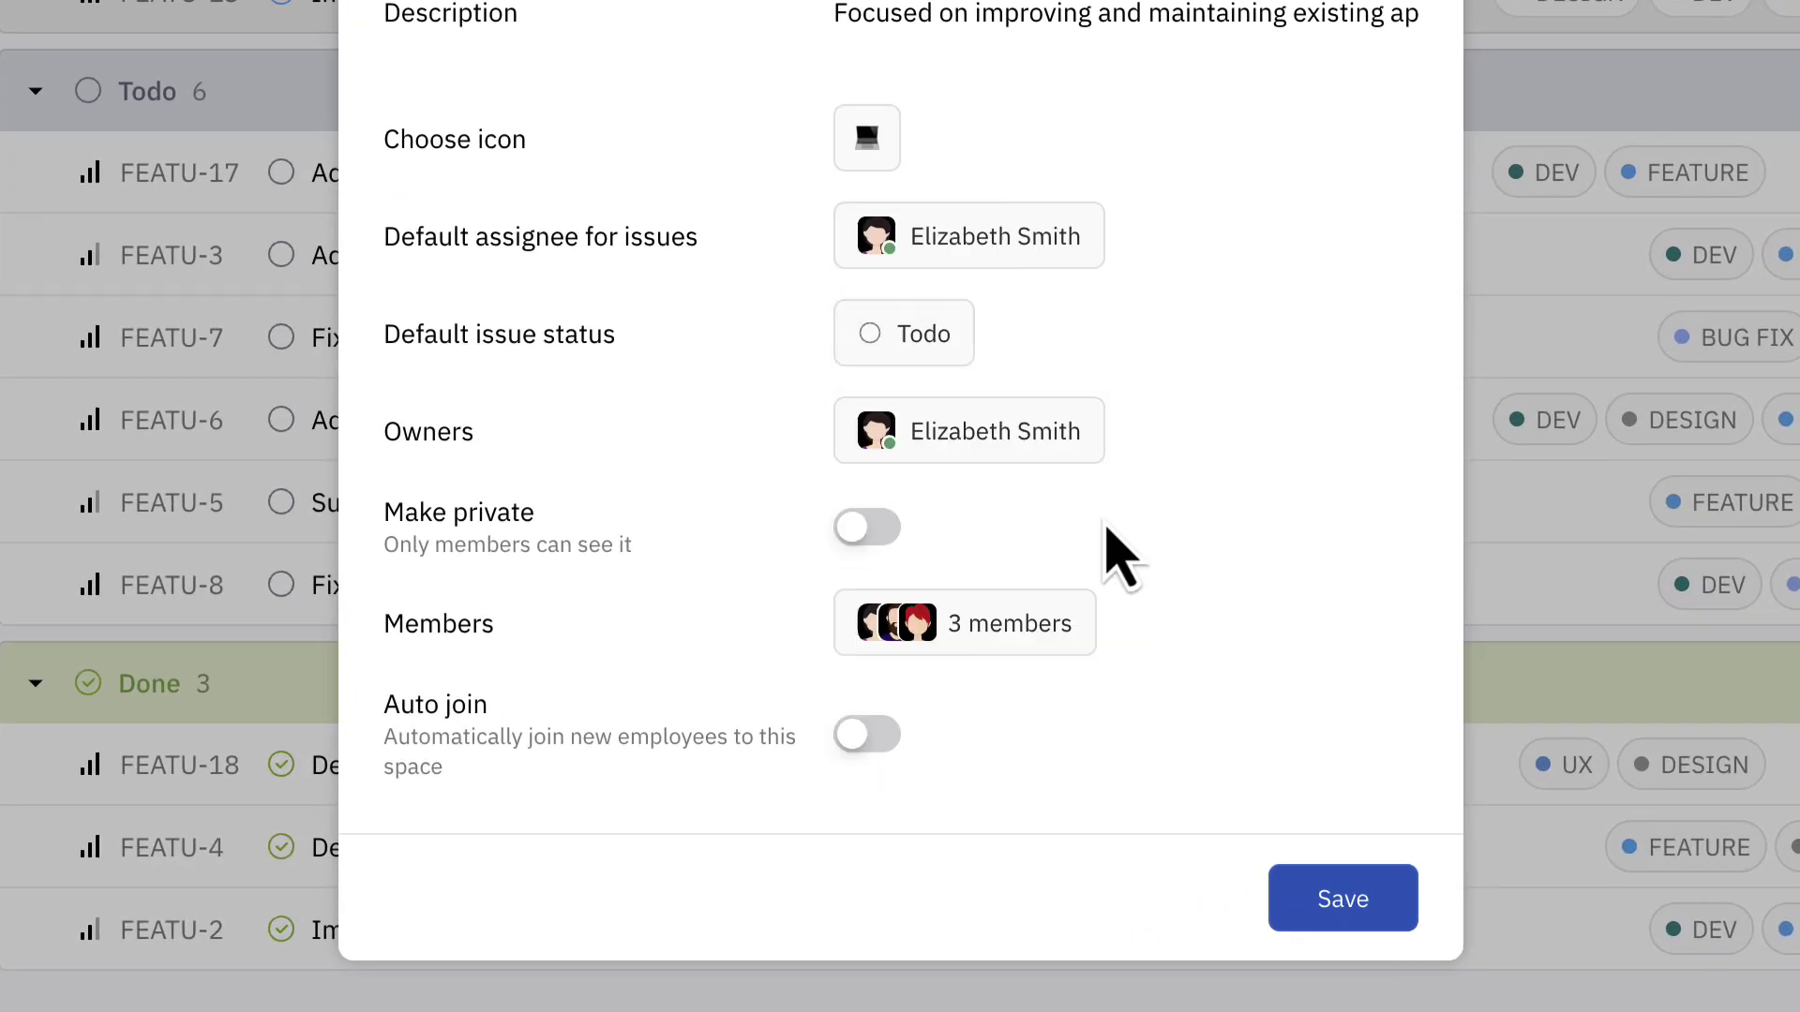
{"action": "left_click", "coordinate": [898, 553]}
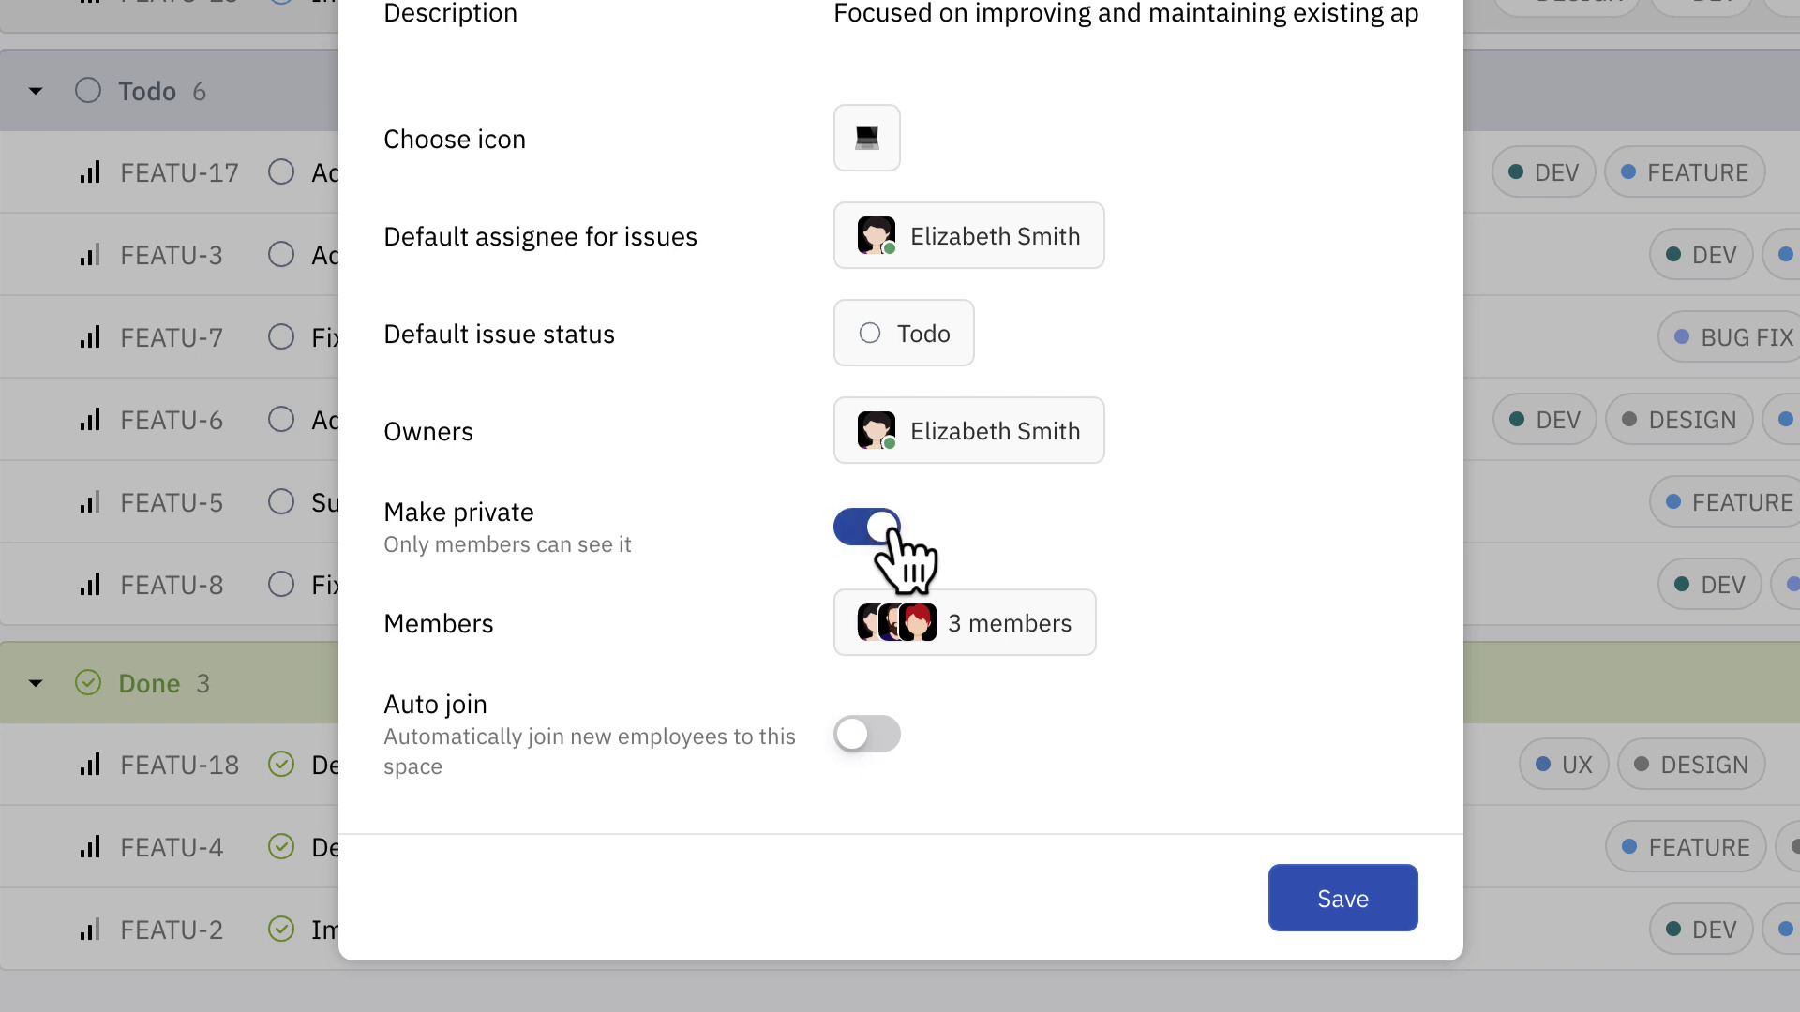
{"action": "left_click", "coordinate": [872, 736]}
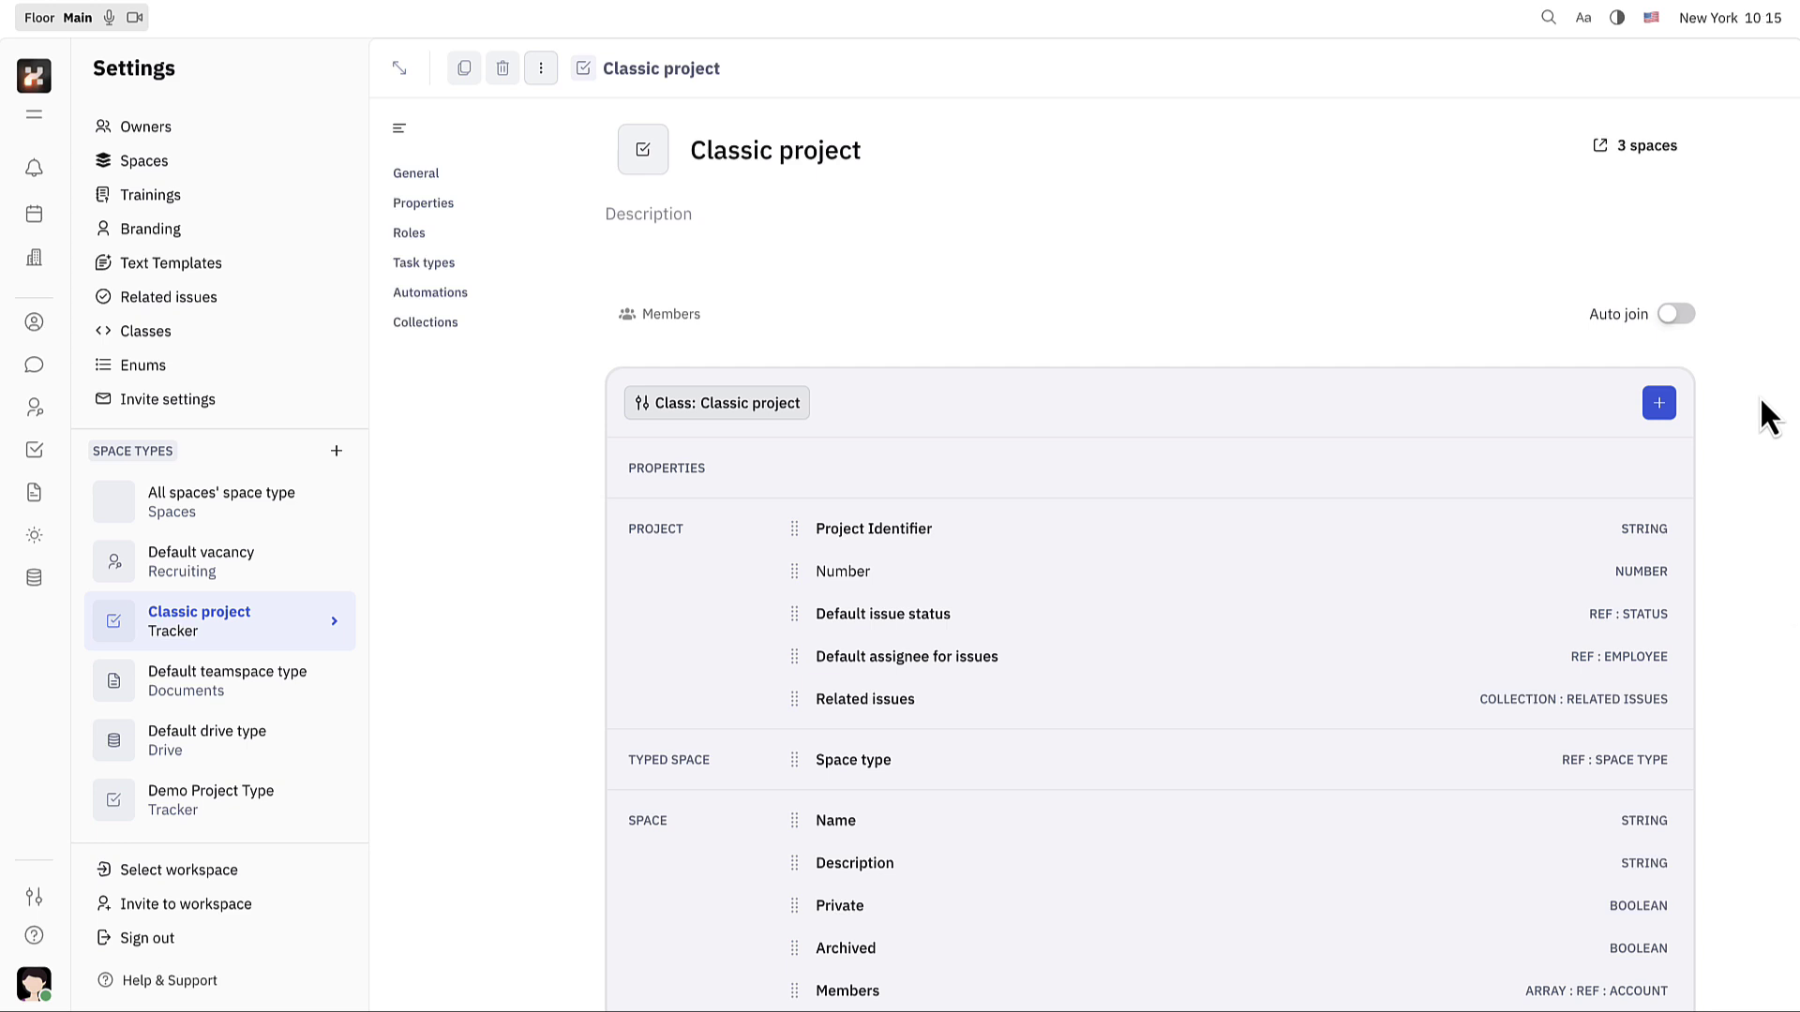
Open the Issue task type under Task types in the Classic project settings.
{"action": "scroll", "coordinate": [1758, 395], "scroll_direction": "down", "scroll_amount": 7}
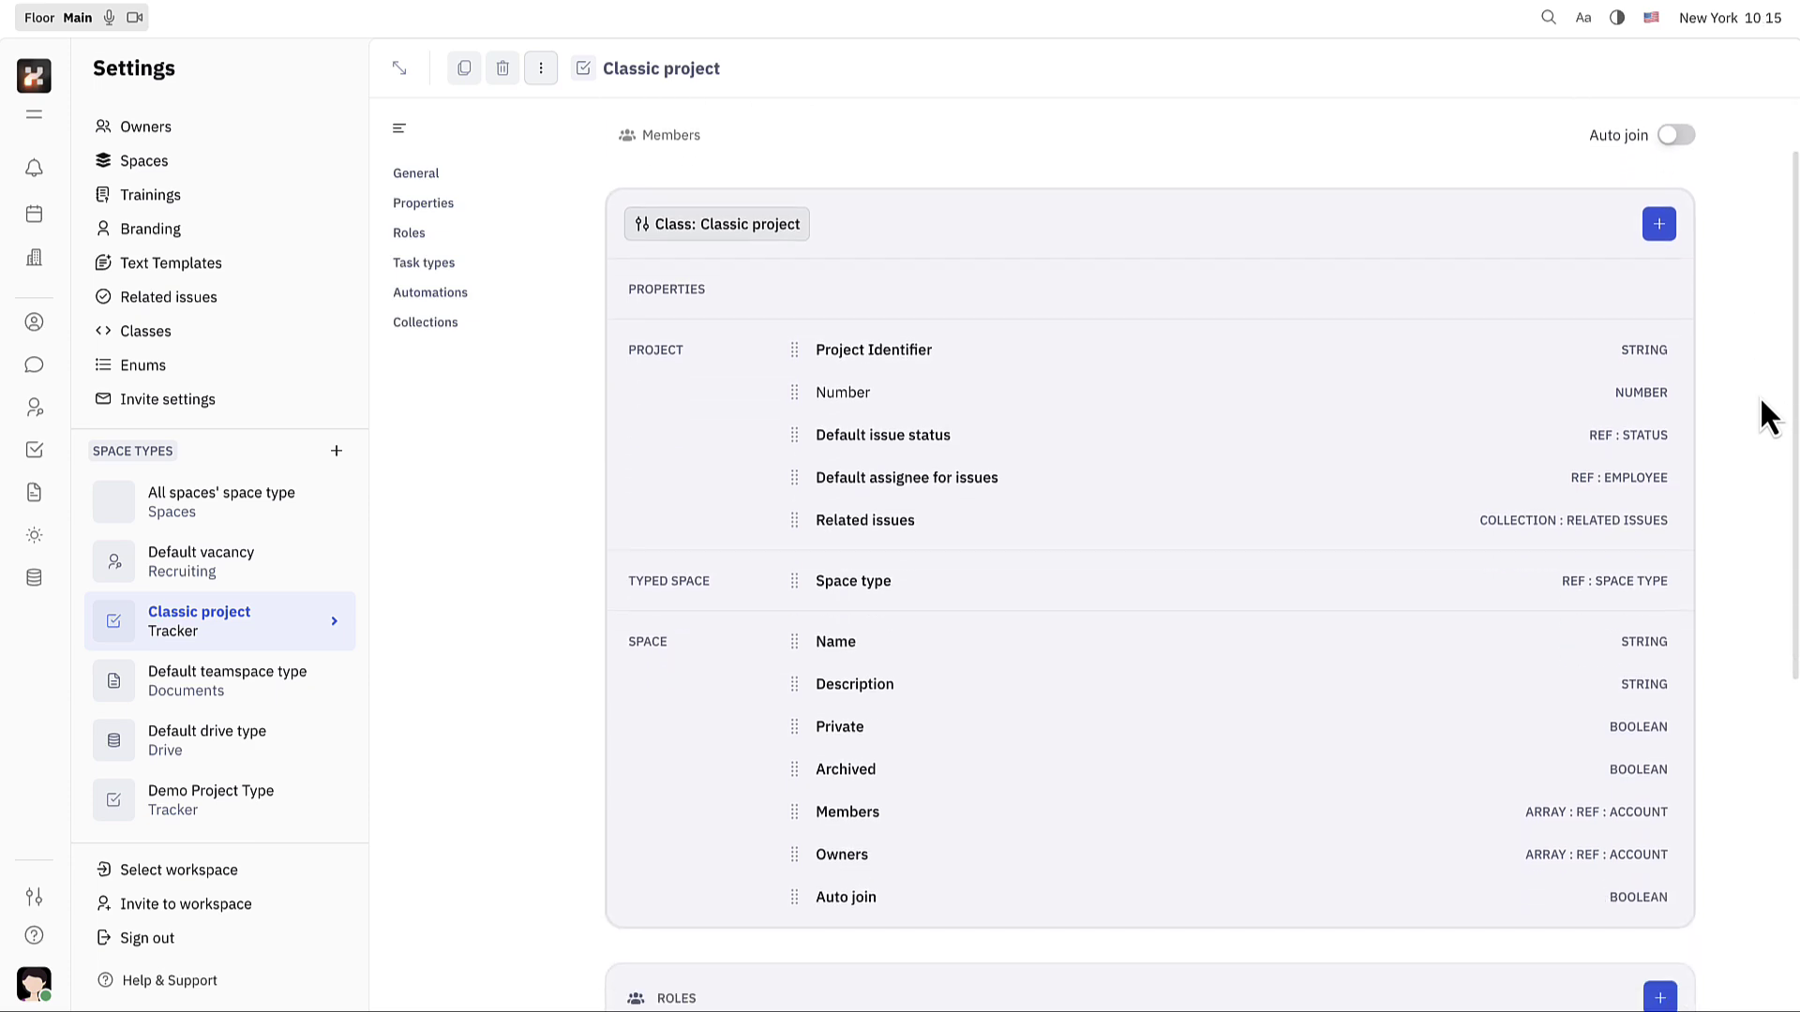
{"action": "scroll", "coordinate": [1768, 610], "scroll_direction": "down", "scroll_amount": 1}
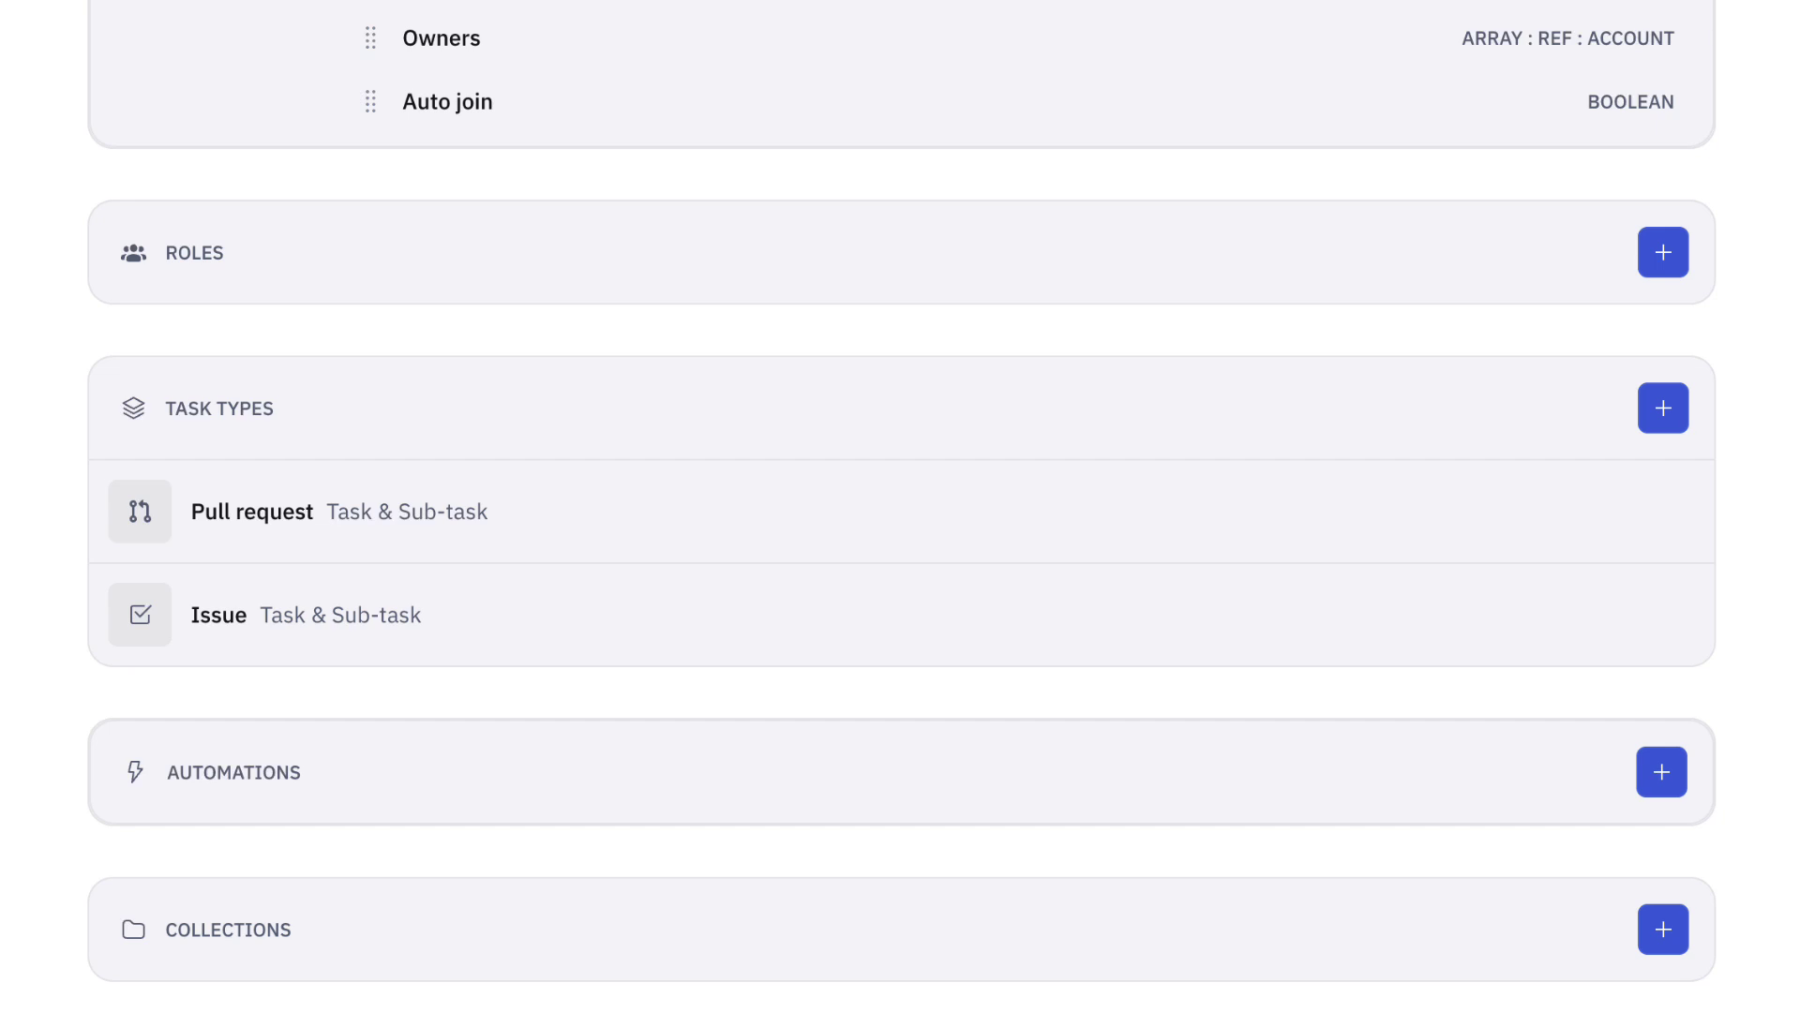
{"action": "left_click", "coordinate": [844, 615]}
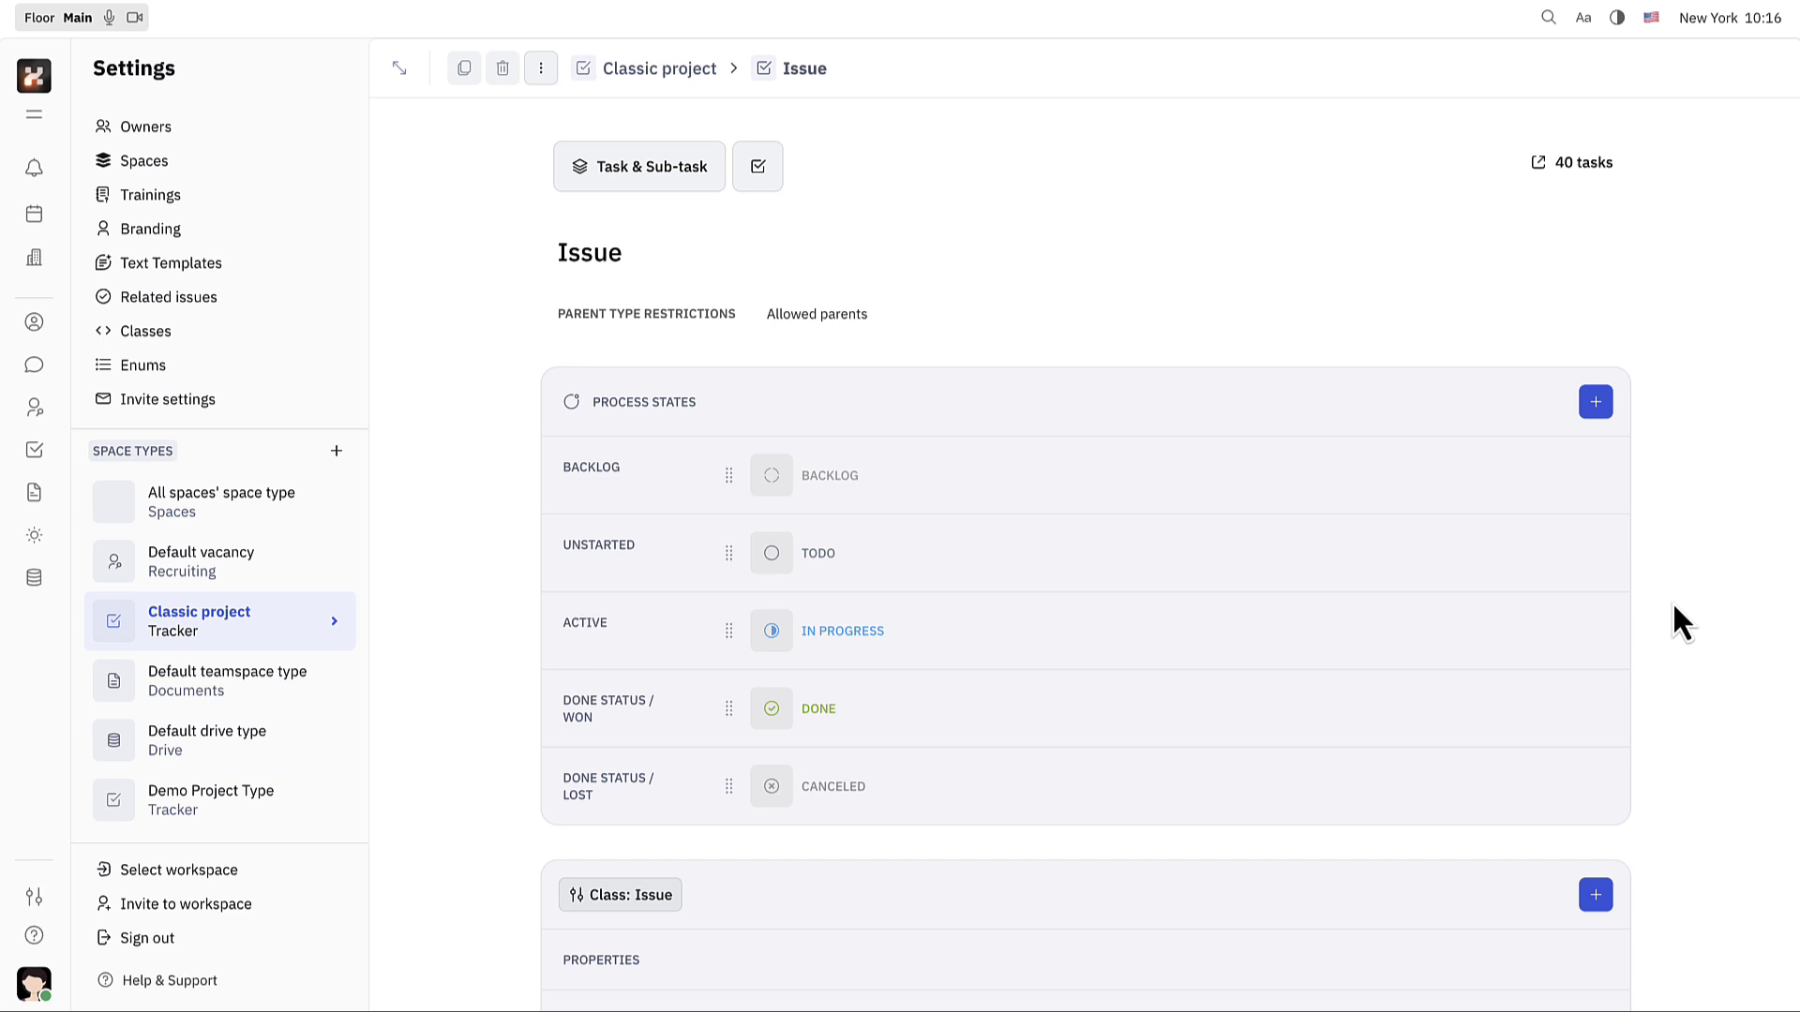
Create a teal 'Under review' process state in the Active category.
{"action": "left_click", "coordinate": [1595, 401]}
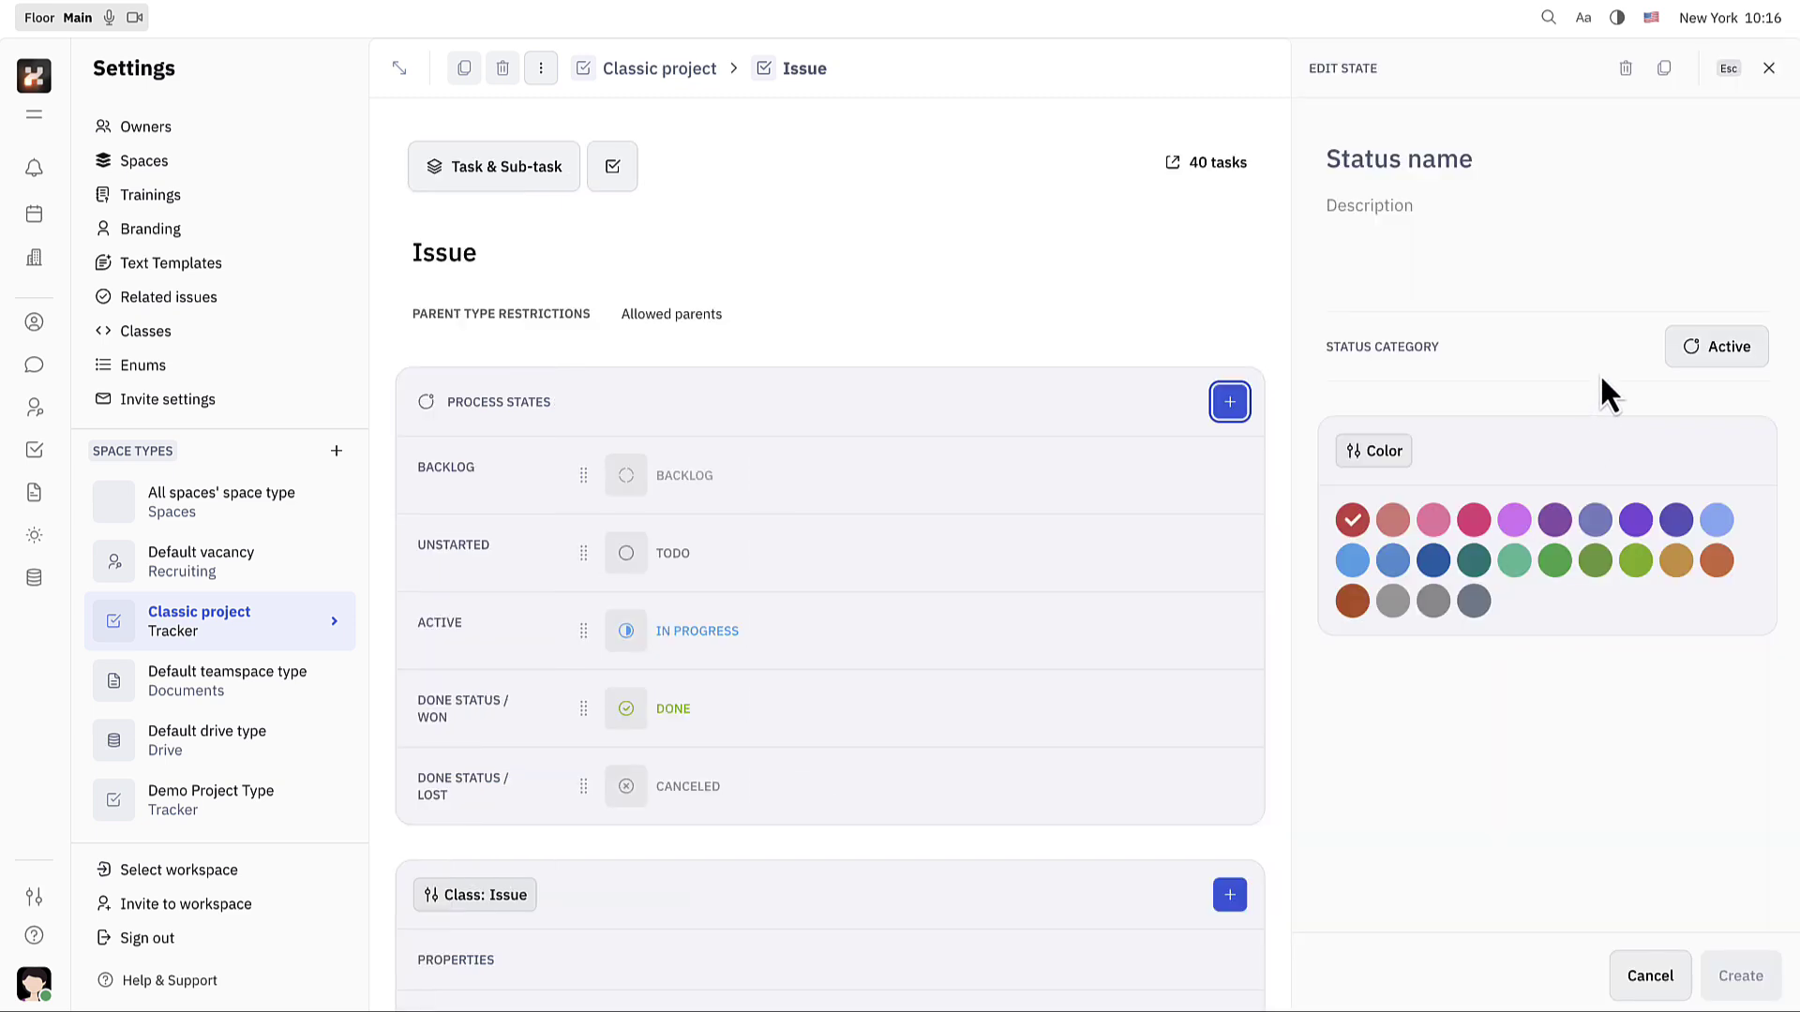
{"action": "left_click", "coordinate": [1547, 165]}
{"action": "type", "text": "Under review"}
{"action": "left_click", "coordinate": [1755, 358]}
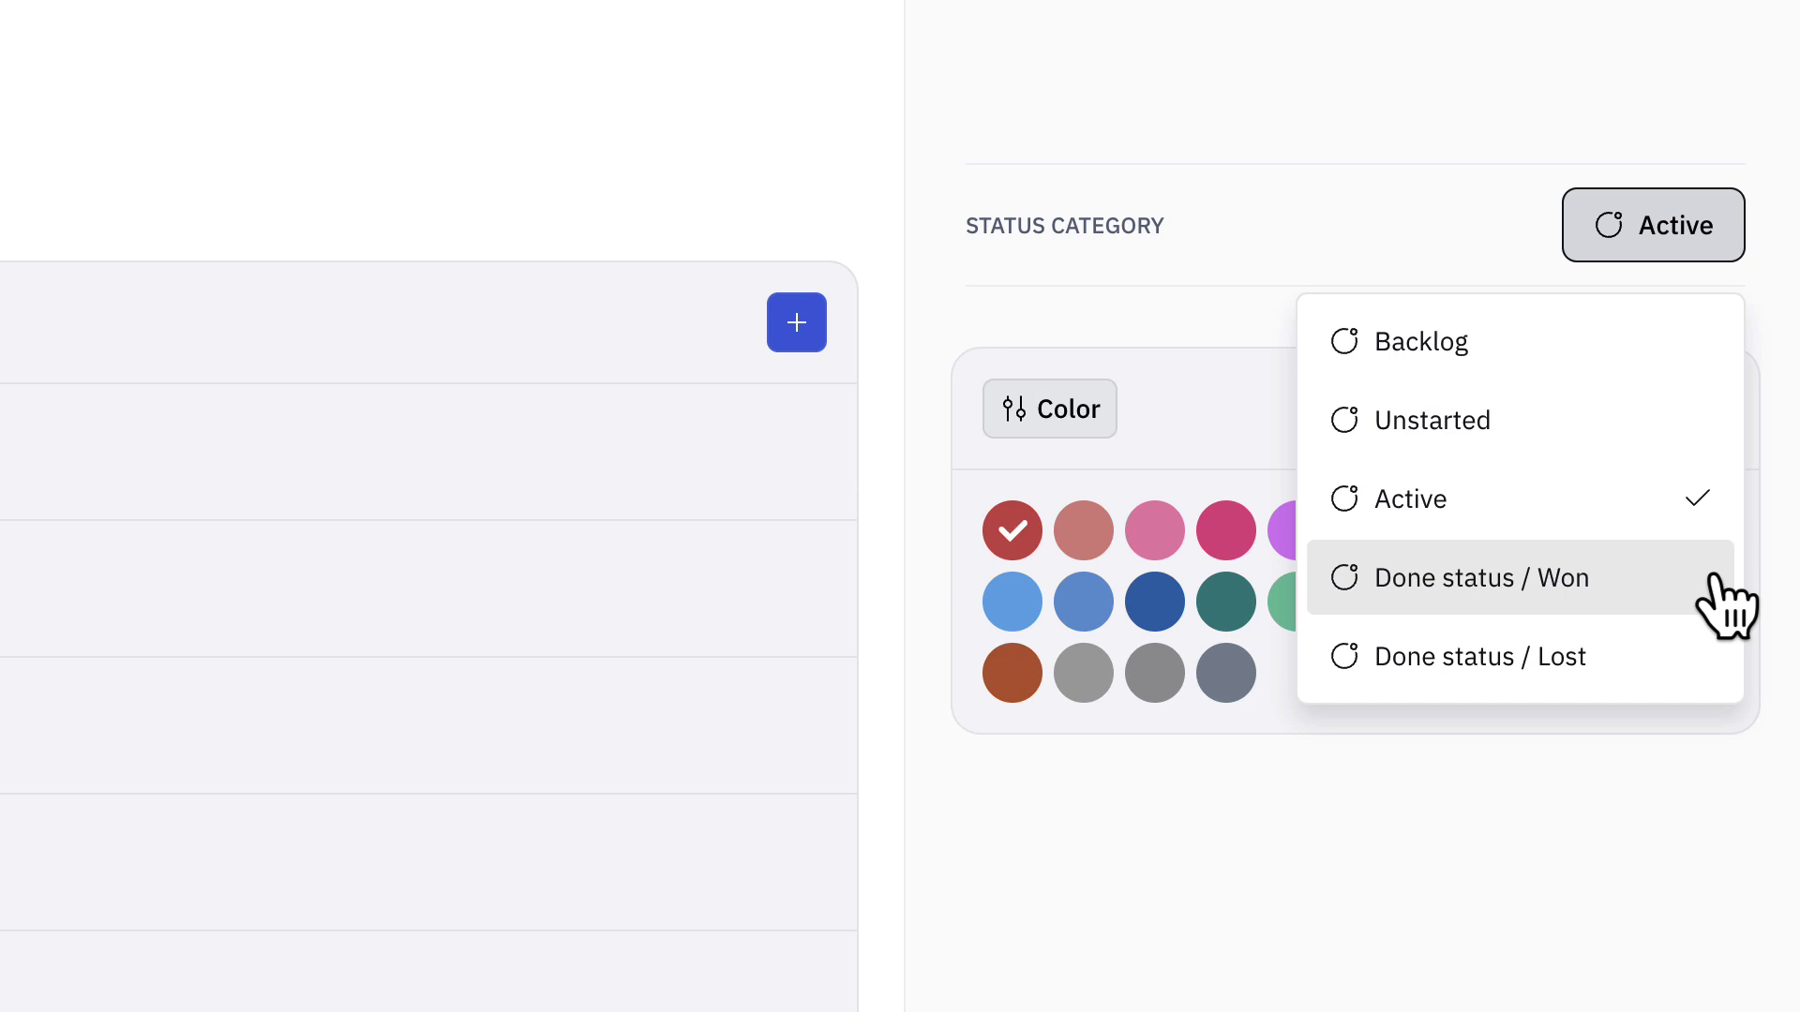
{"action": "left_click", "coordinate": [1577, 515]}
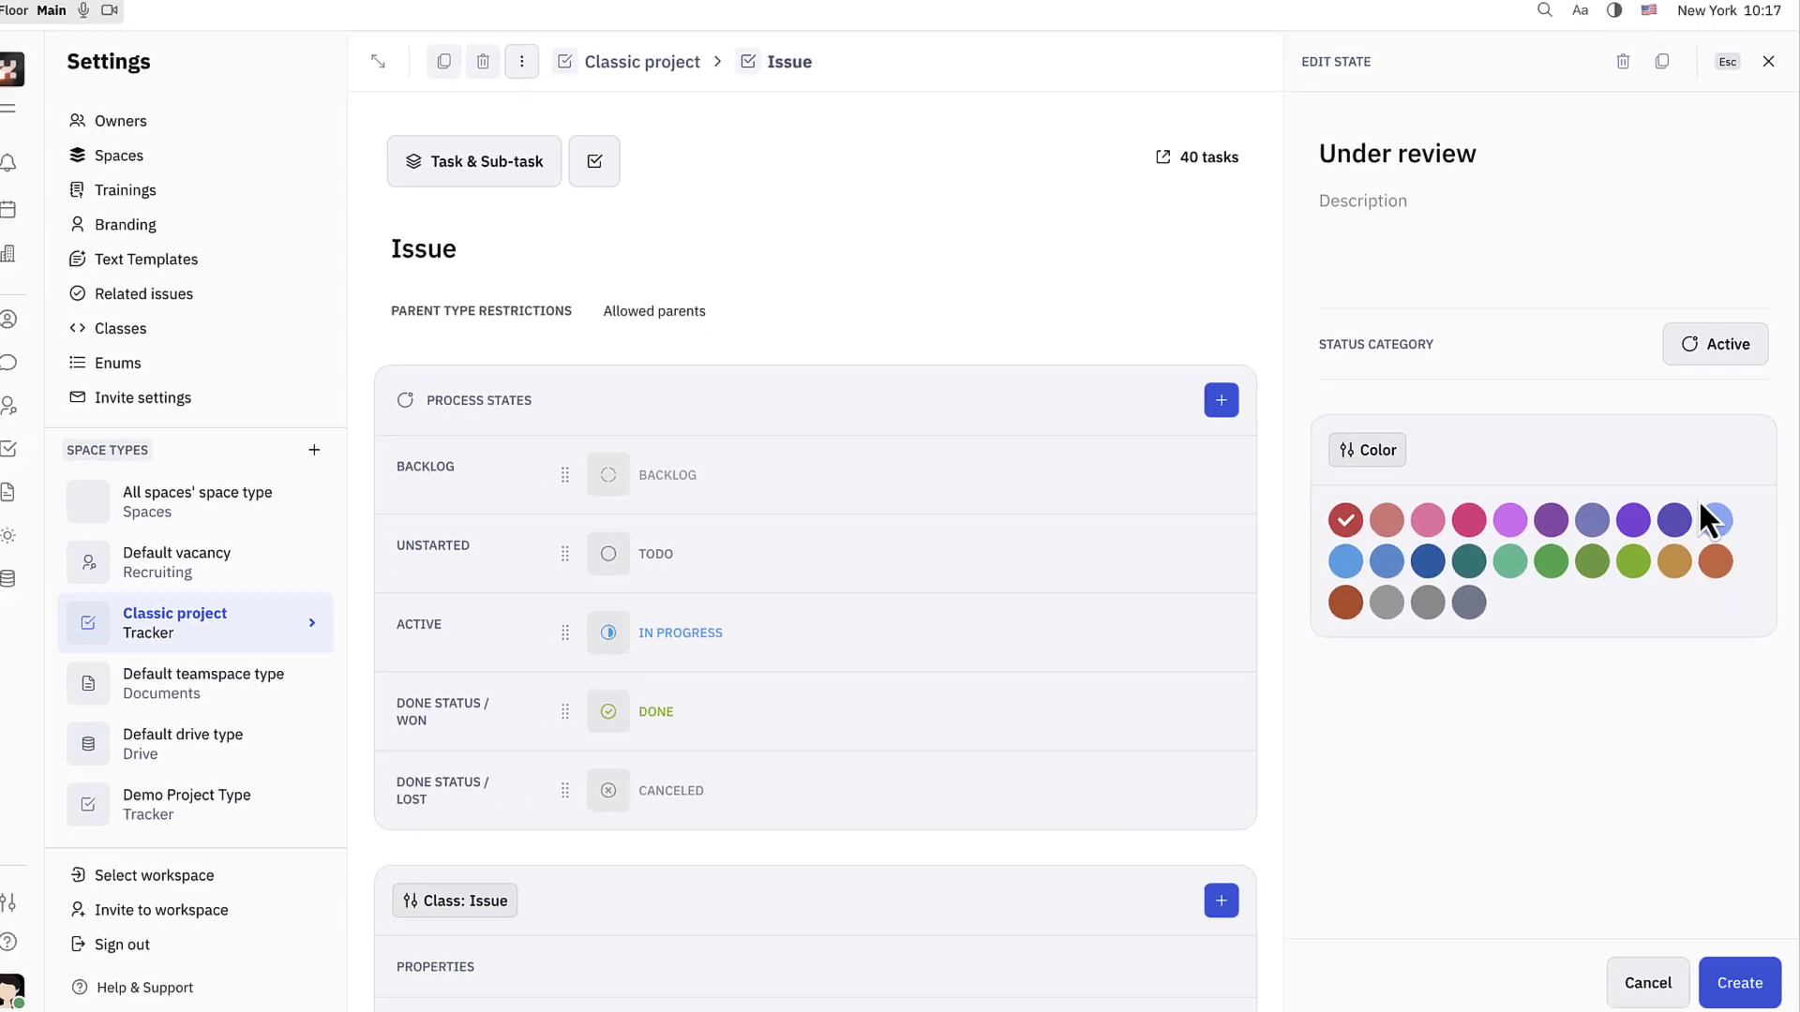
{"action": "left_click", "coordinate": [1515, 562]}
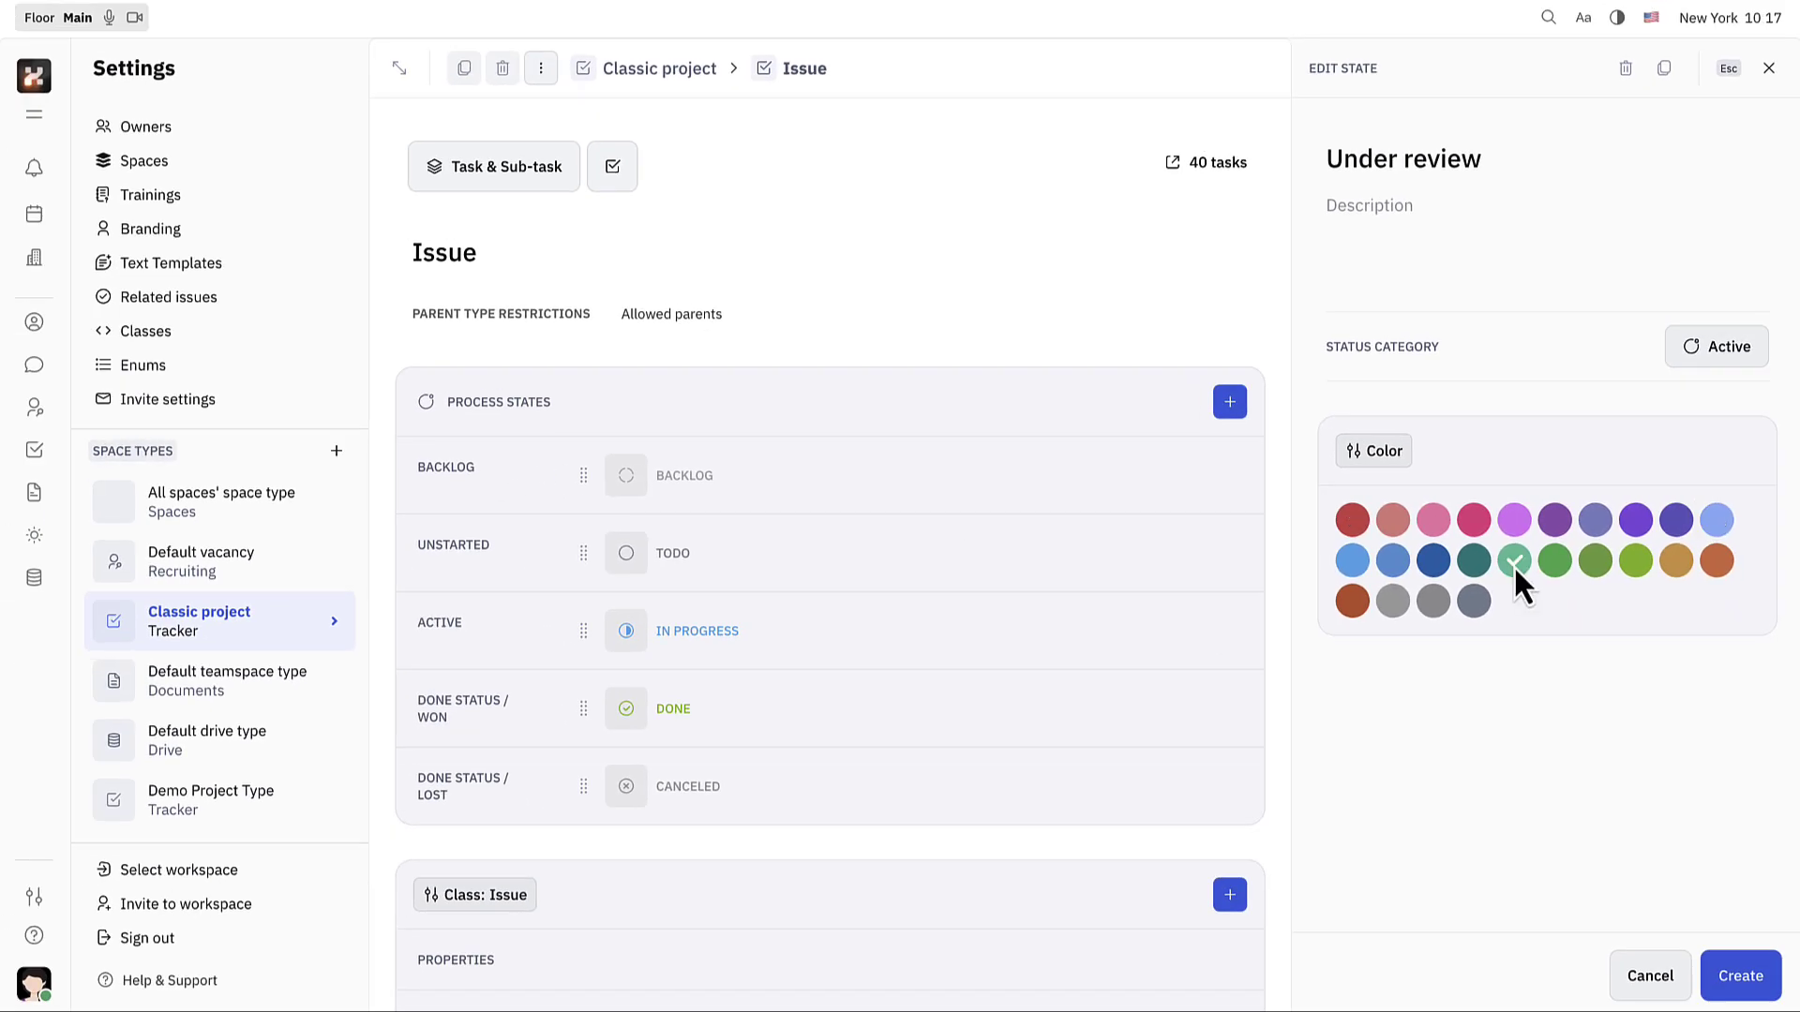
{"action": "left_click", "coordinate": [1740, 976]}
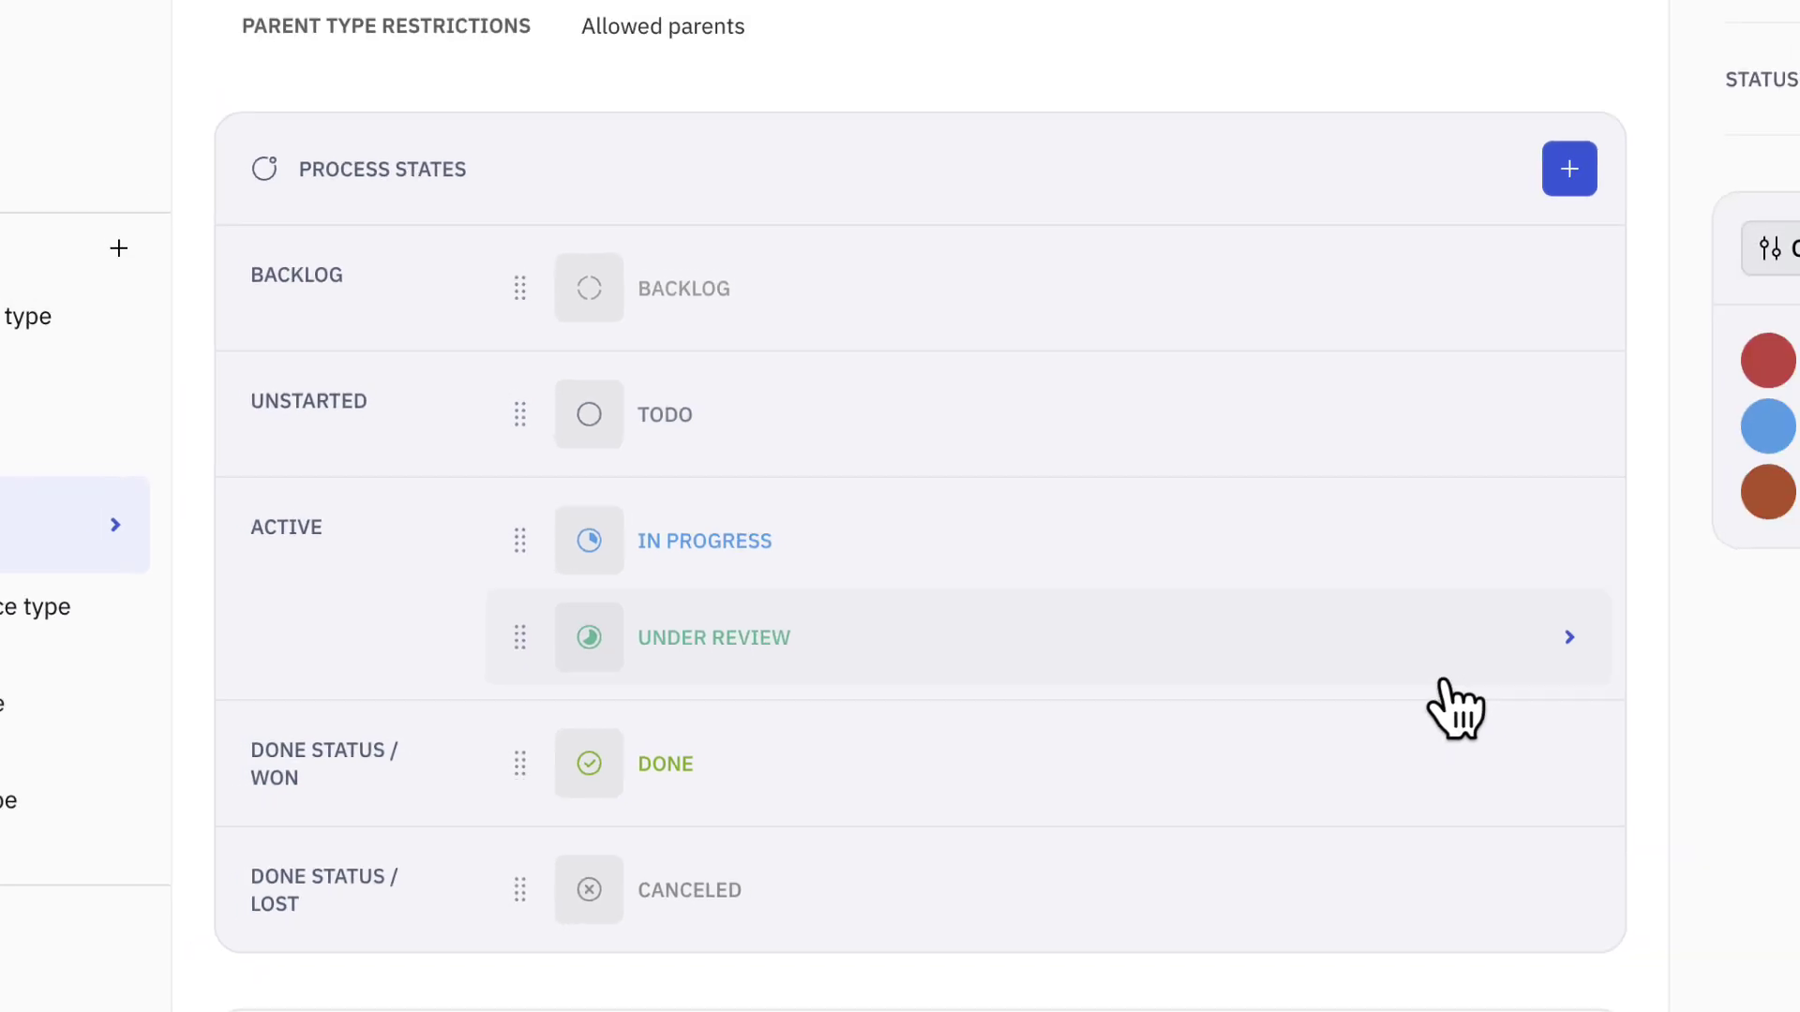
Close the Under review editor and check that six process states are listed.
{"action": "key", "text": "Escape"}
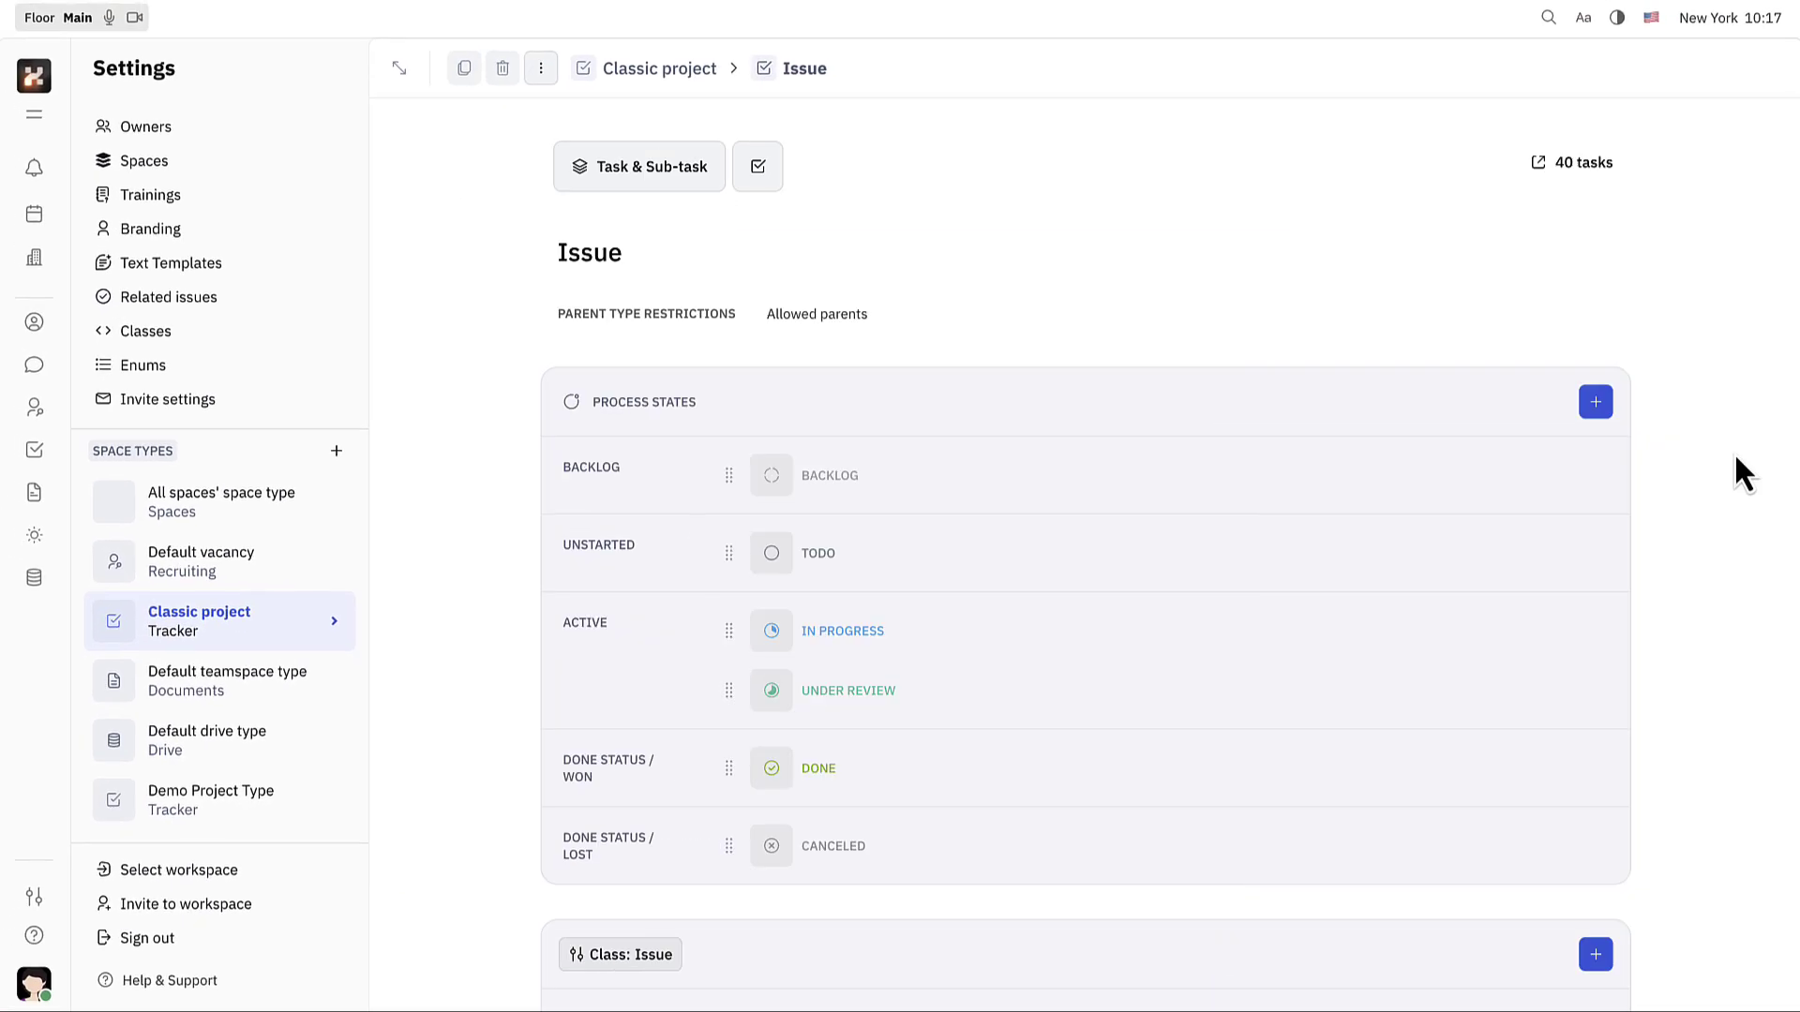
{"action": "scroll", "coordinate": [1734, 453], "scroll_direction": "down", "scroll_amount": 7}
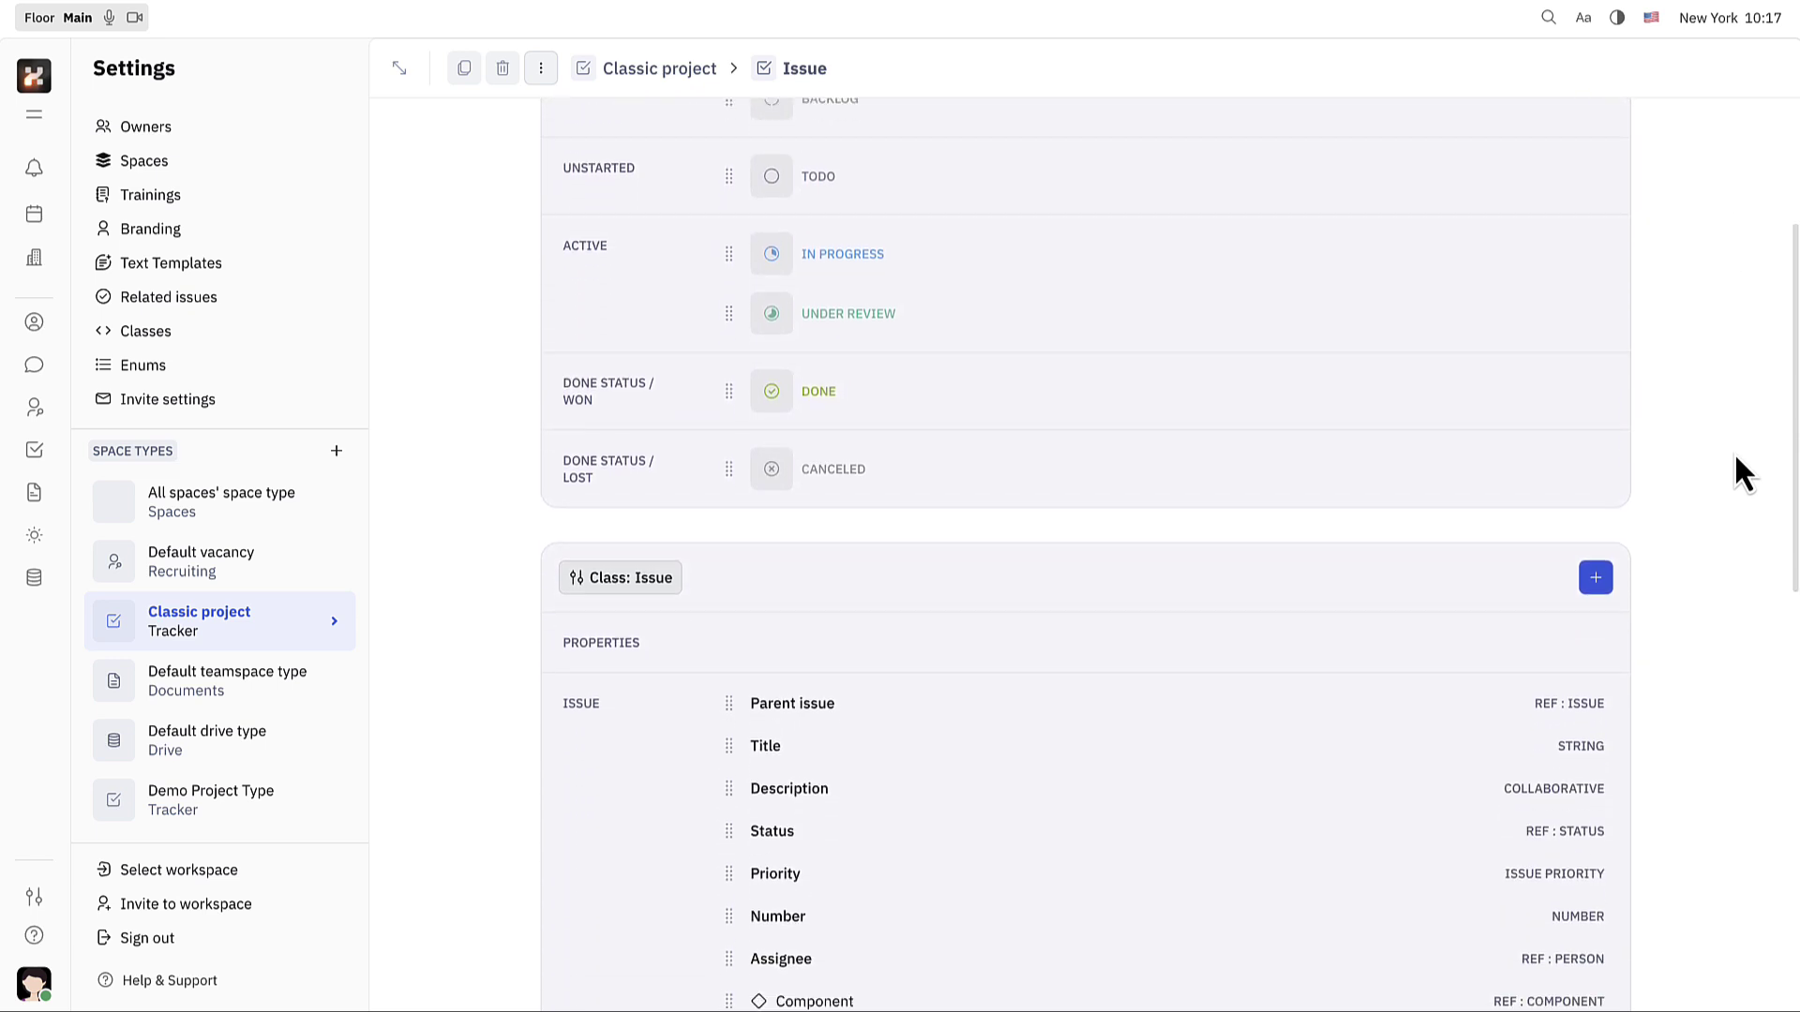
{"action": "scroll", "coordinate": [1735, 452], "scroll_direction": "down", "scroll_amount": 8}
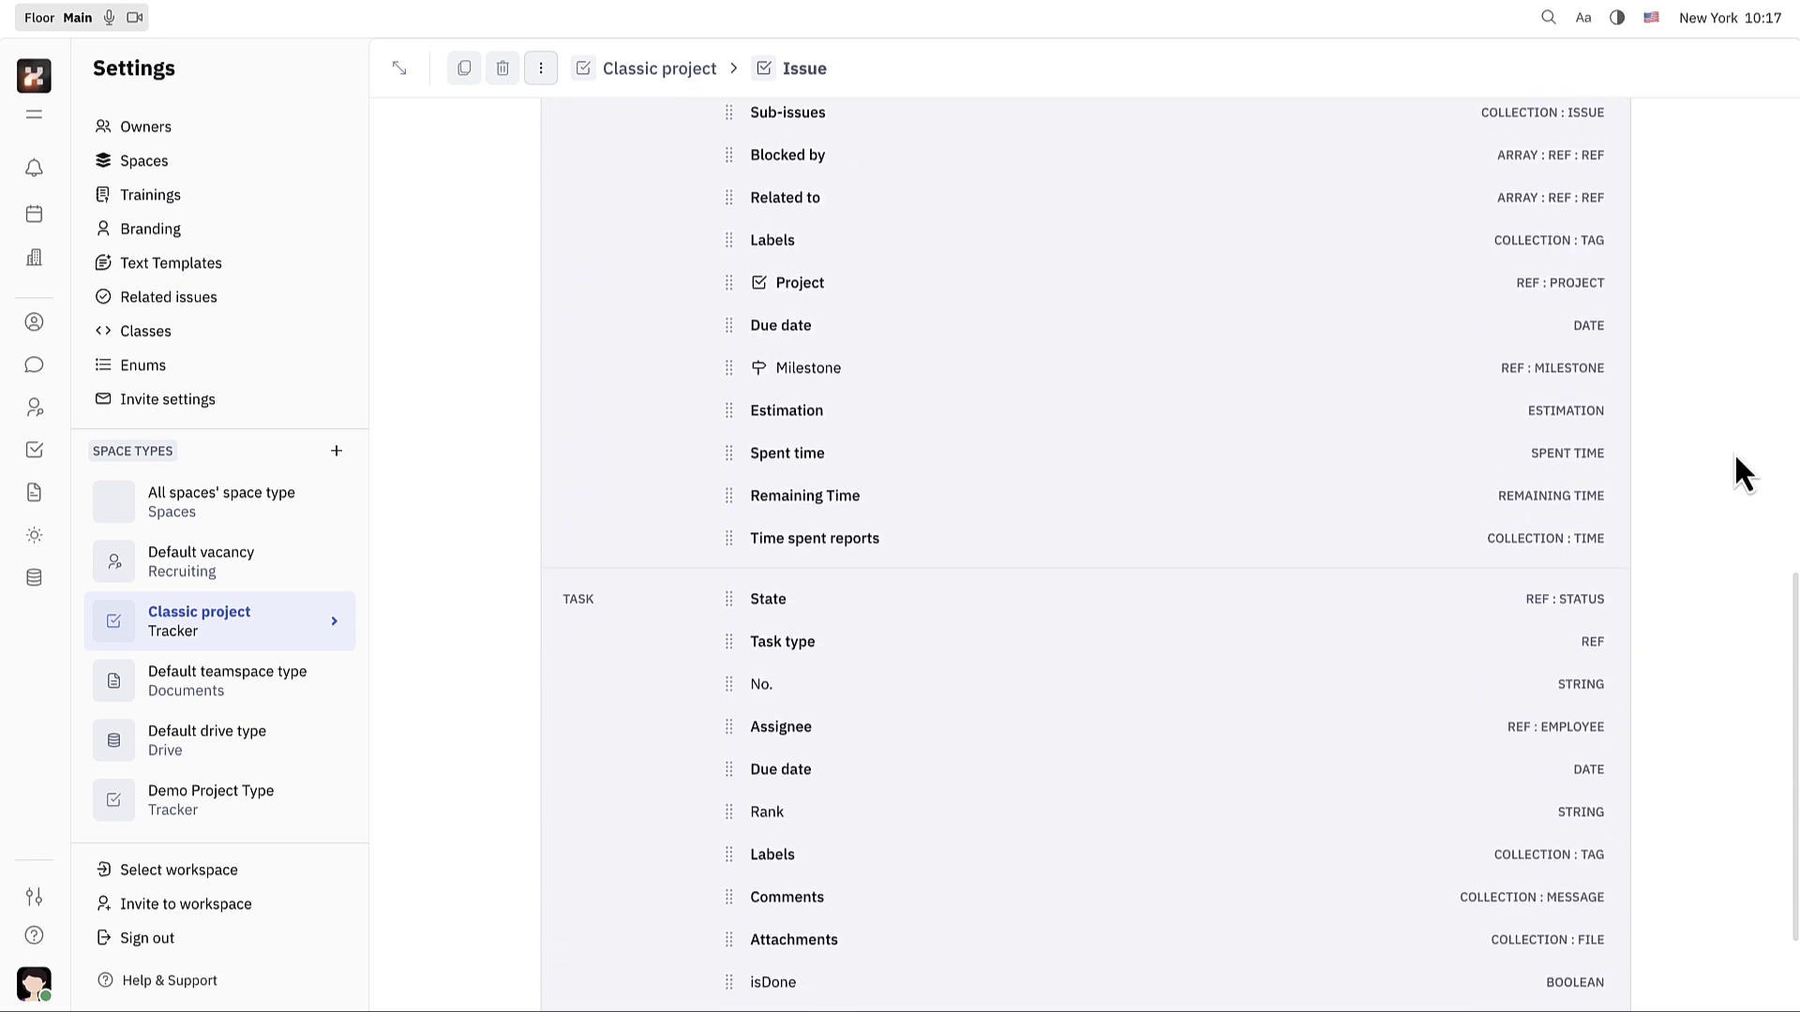
{"action": "scroll", "coordinate": [1735, 452], "scroll_direction": "up", "scroll_amount": 12}
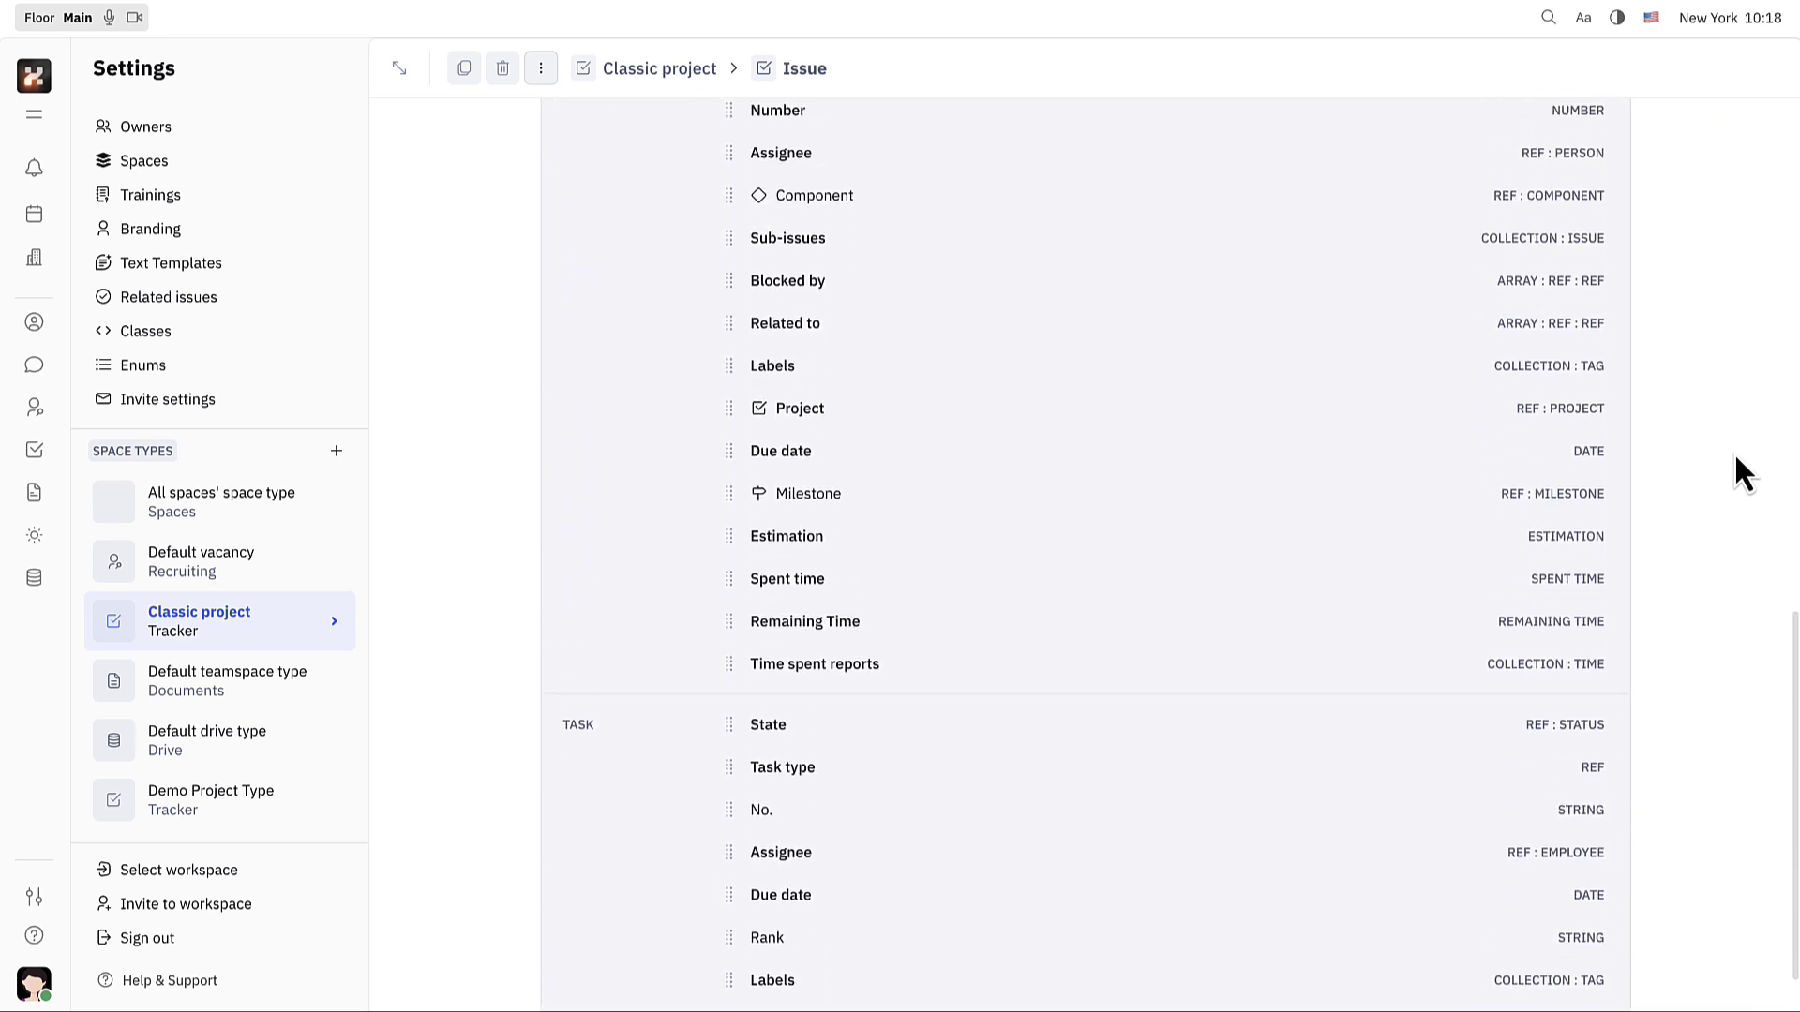
{"action": "scroll", "coordinate": [1734, 453], "scroll_direction": "up", "scroll_amount": 4}
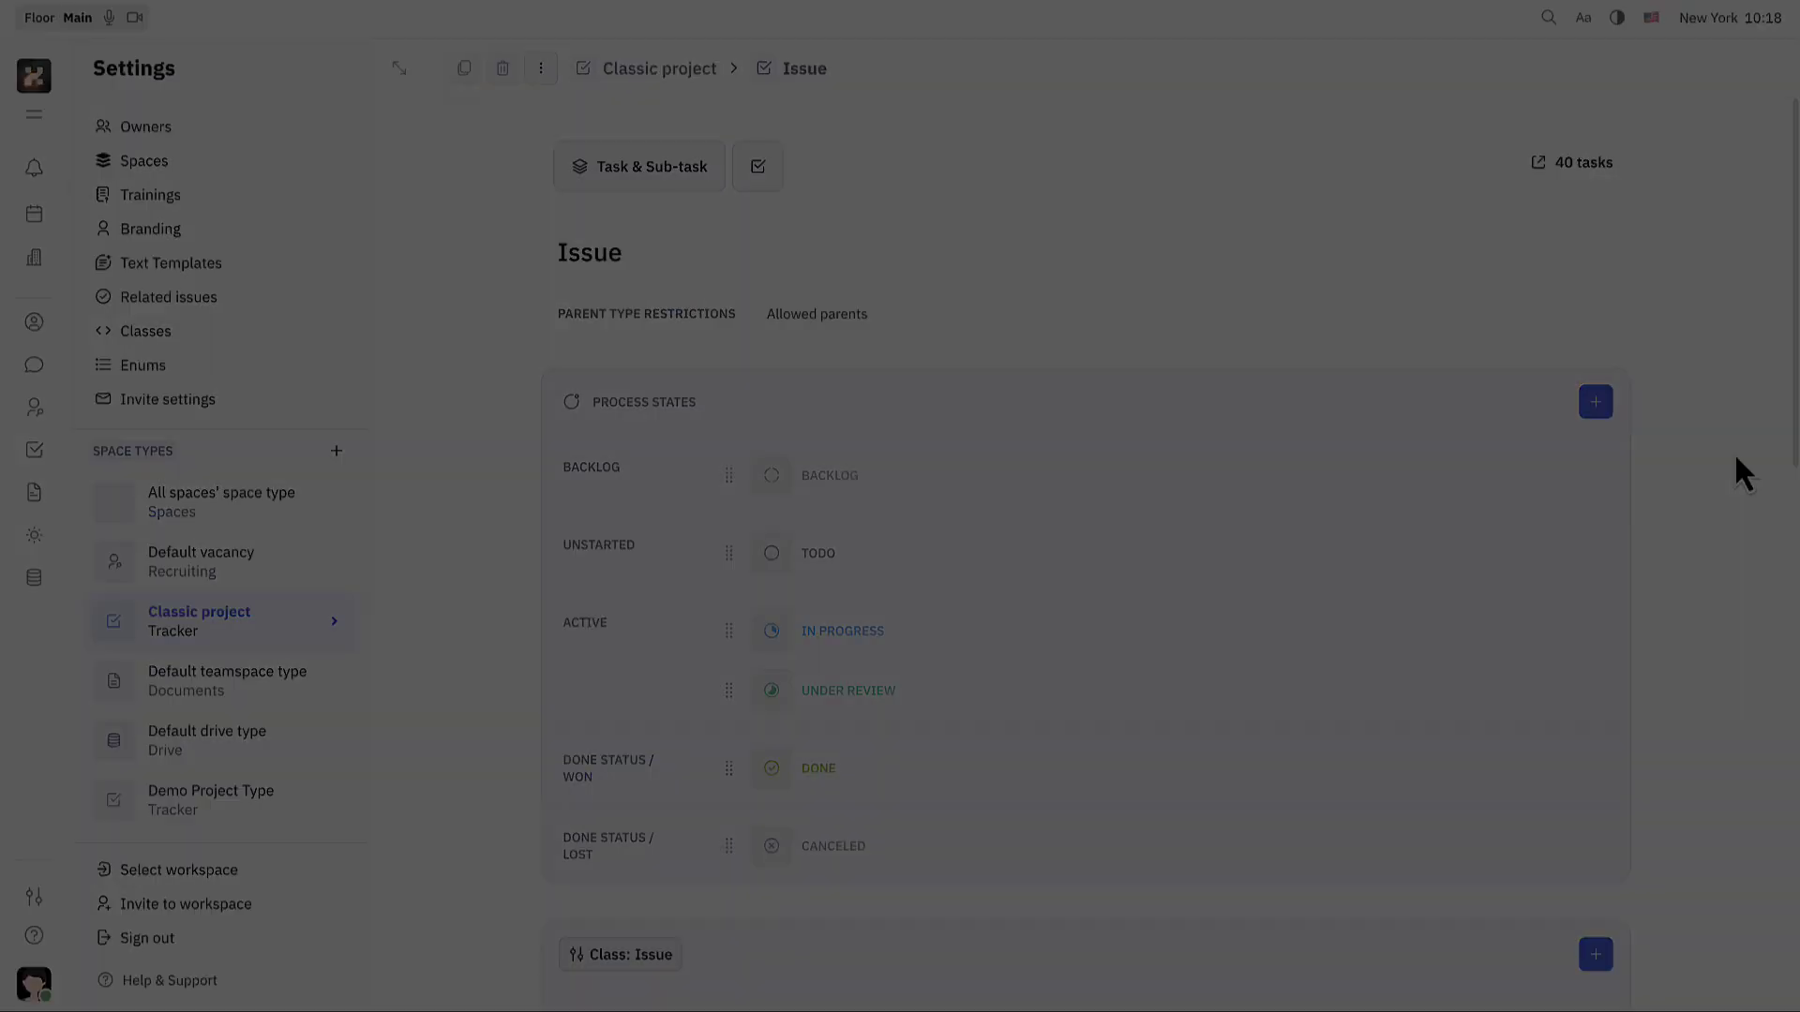